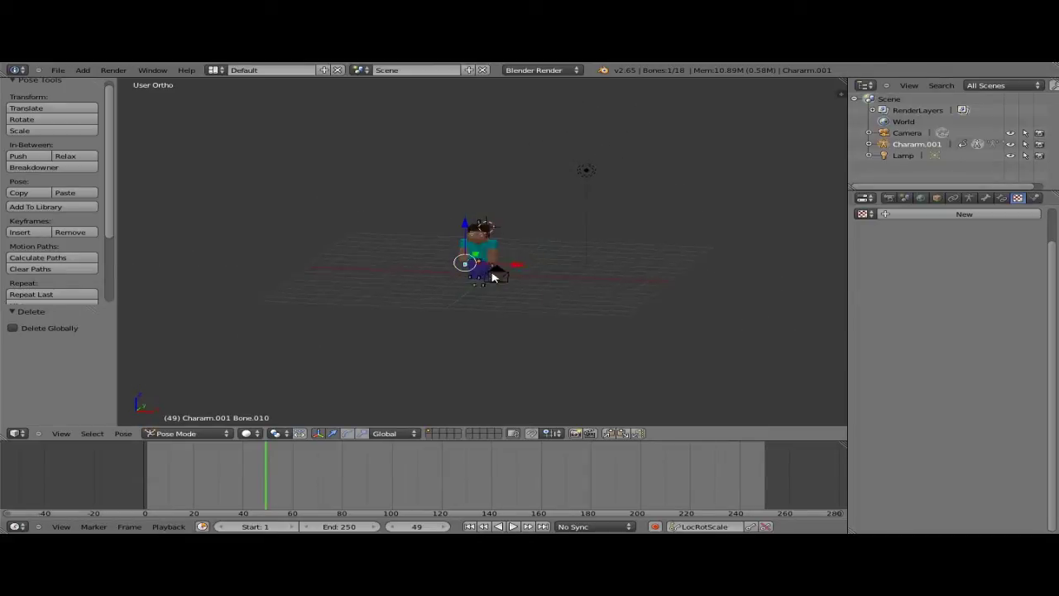
Try moving the character's hand control bone to swing its arm, and undo the move.
{"action": "scroll", "coordinate": [468, 290], "scroll_direction": "up", "scroll_amount": 6}
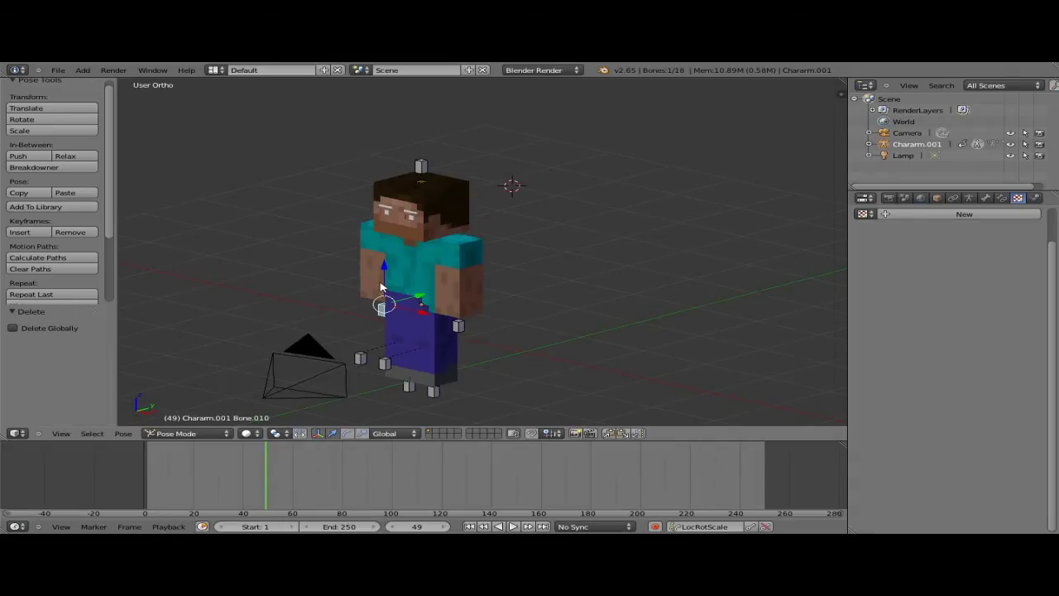
{"action": "middle_click_drag", "start_coordinate": [382, 286], "coordinate": [393, 282]}
{"action": "key", "text": "g"}
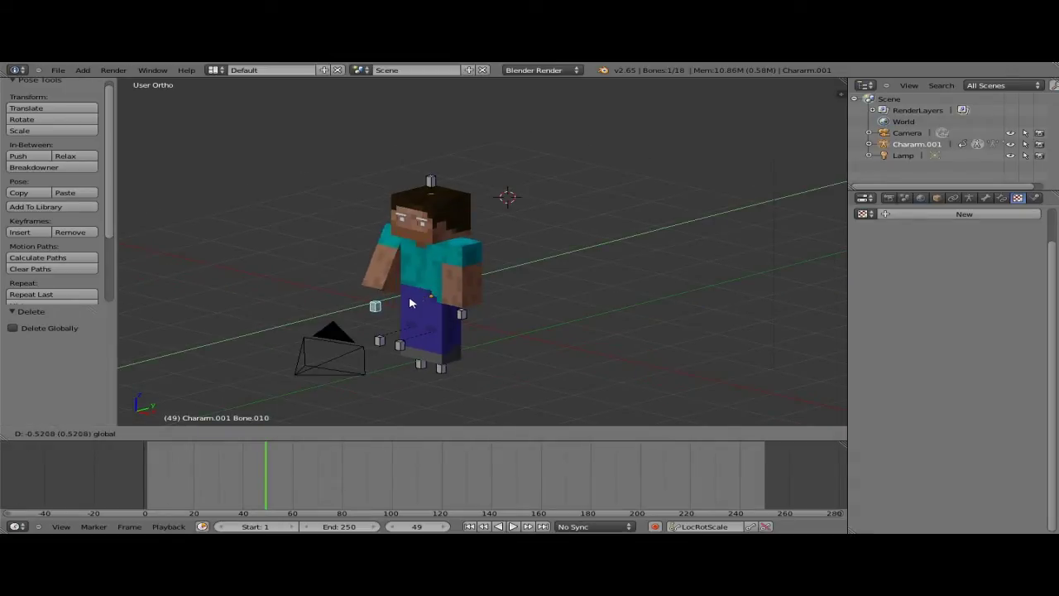
{"action": "left_click", "coordinate": [416, 277]}
{"action": "middle_click_drag", "start_coordinate": [386, 240], "coordinate": [316, 334]}
{"action": "key", "text": "ctrl+z"}
{"action": "key", "text": "ctrl+z"}
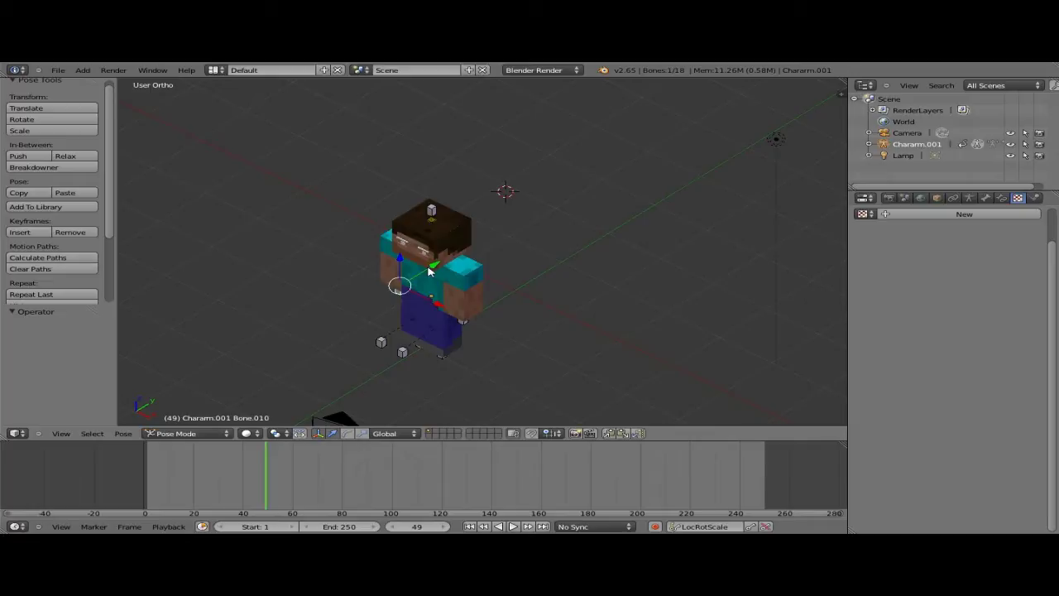
Select the control bone above the character's head and return the timeline to frame 1.
{"action": "middle_click_drag", "start_coordinate": [429, 272], "coordinate": [436, 168]}
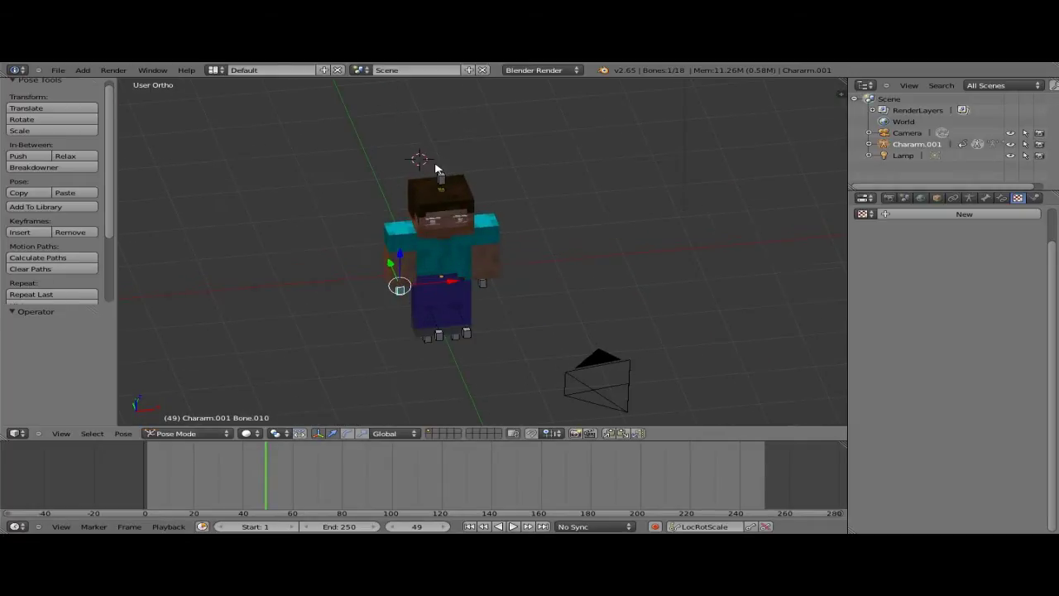
{"action": "scroll", "coordinate": [436, 168], "scroll_direction": "up", "scroll_amount": 1}
{"action": "right_click", "coordinate": [436, 168]}
{"action": "left_click_drag", "start_coordinate": [231, 457], "coordinate": [150, 474]}
{"action": "left_click", "coordinate": [470, 527]}
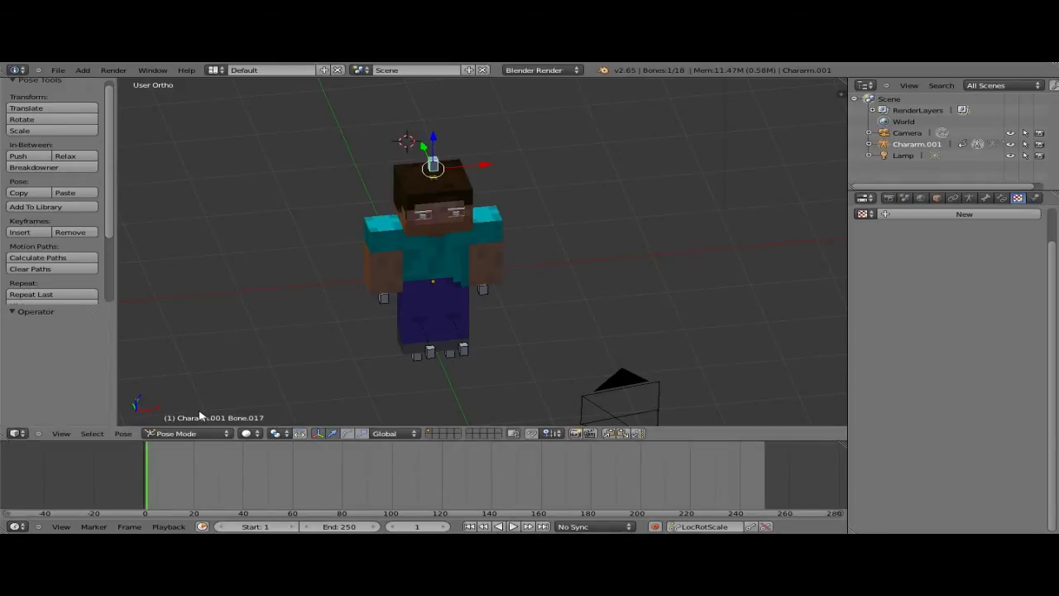
Choose LocRotScale as the active keying set for the animation.
{"action": "middle_click_drag", "start_coordinate": [410, 273], "coordinate": [428, 300]}
{"action": "middle_click_drag", "start_coordinate": [431, 187], "coordinate": [480, 170]}
{"action": "scroll", "coordinate": [443, 192], "scroll_direction": "up", "scroll_amount": 2}
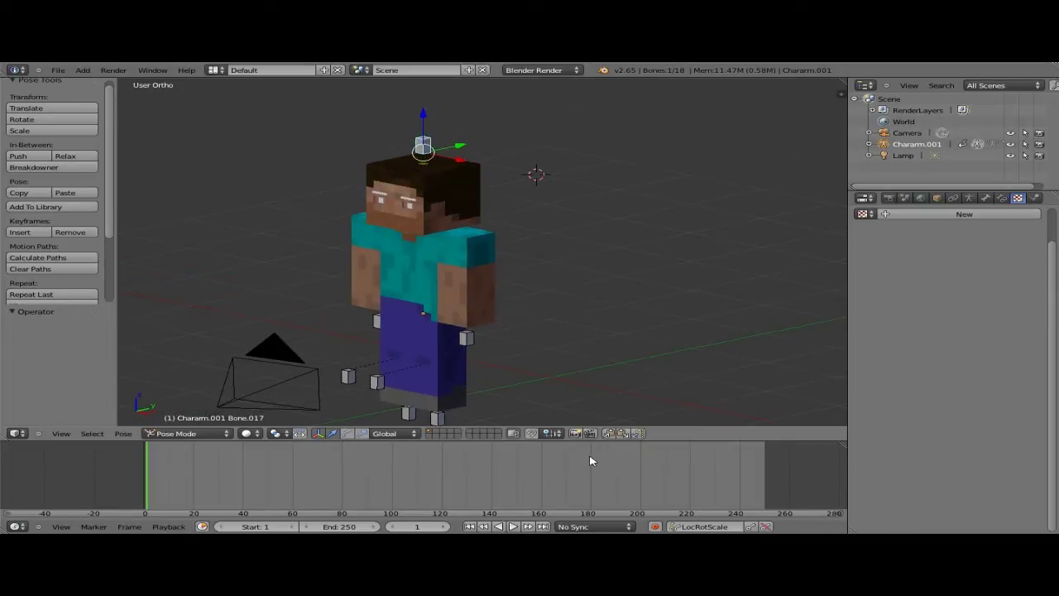
{"action": "left_click", "coordinate": [696, 524]}
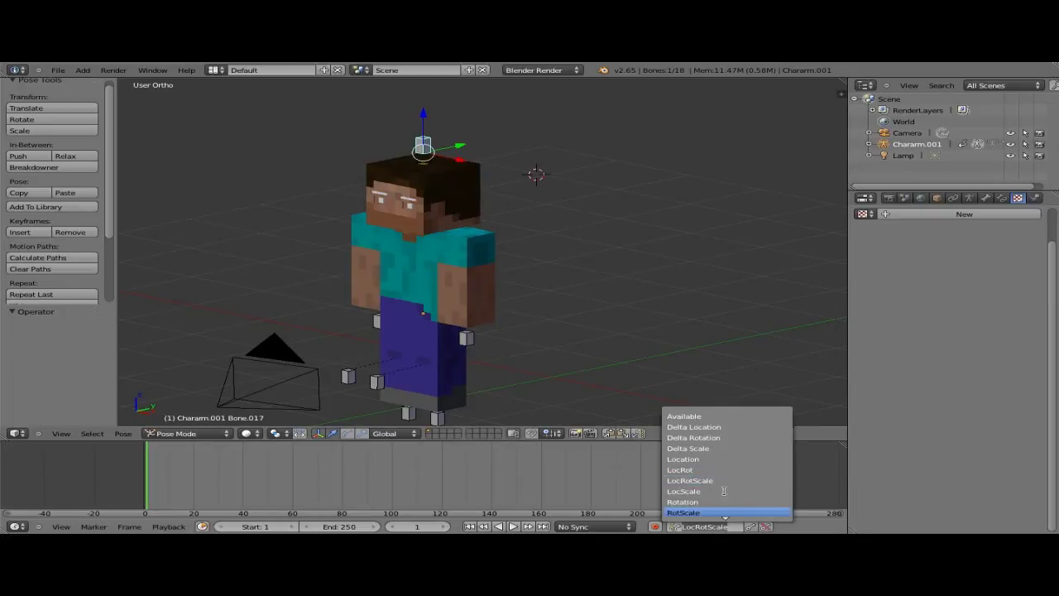
{"action": "left_click", "coordinate": [683, 458]}
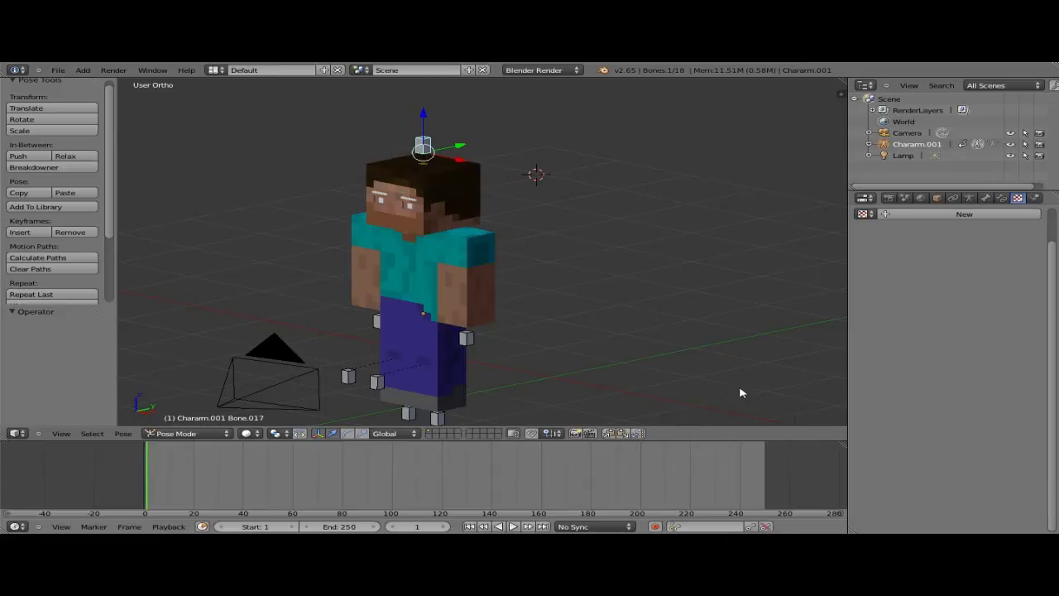
{"action": "left_click", "coordinate": [717, 522]}
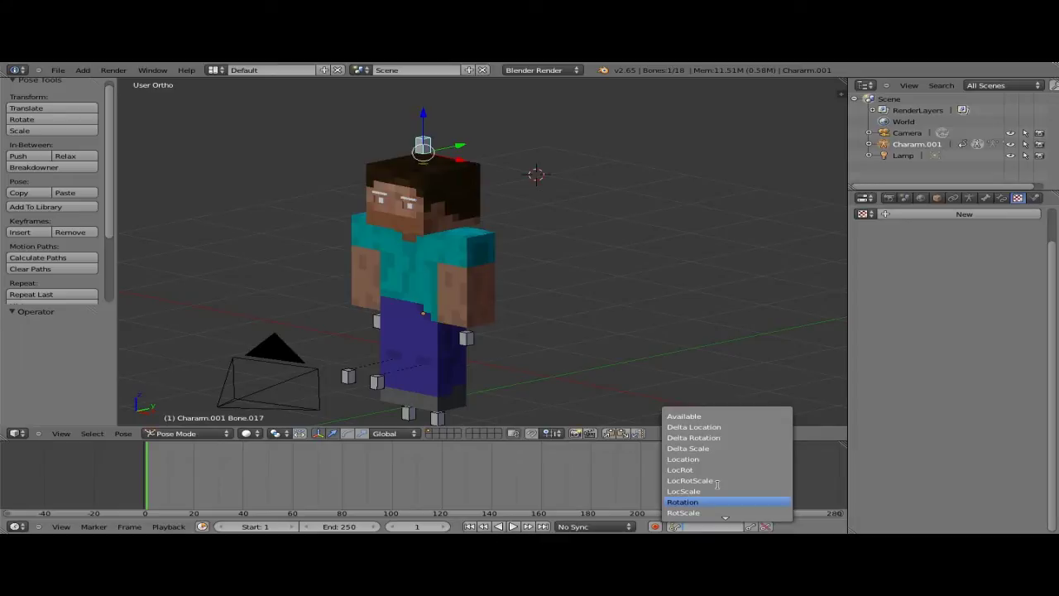
{"action": "left_click", "coordinate": [715, 481]}
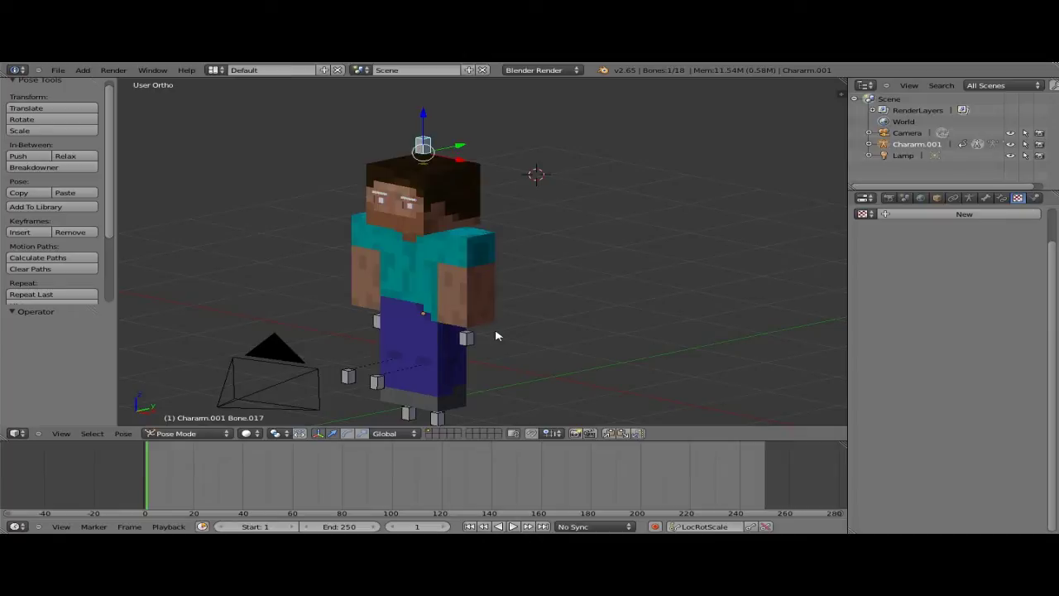
Insert a LocRotScale keyframe for the head bone at frame 1.
{"action": "scroll", "coordinate": [487, 179], "scroll_direction": "down", "scroll_amount": 2}
{"action": "middle_click_drag", "start_coordinate": [490, 180], "coordinate": [414, 170]}
{"action": "scroll", "coordinate": [439, 157], "scroll_direction": "up", "scroll_amount": 3}
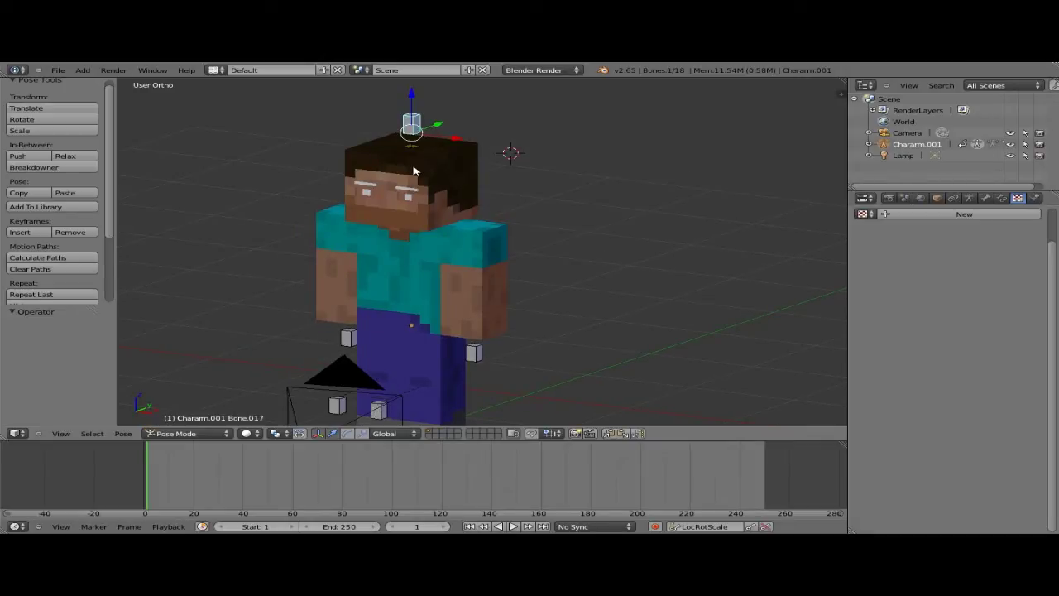
{"action": "middle_click_drag", "start_coordinate": [414, 171], "coordinate": [424, 164]}
{"action": "key", "text": "i"}
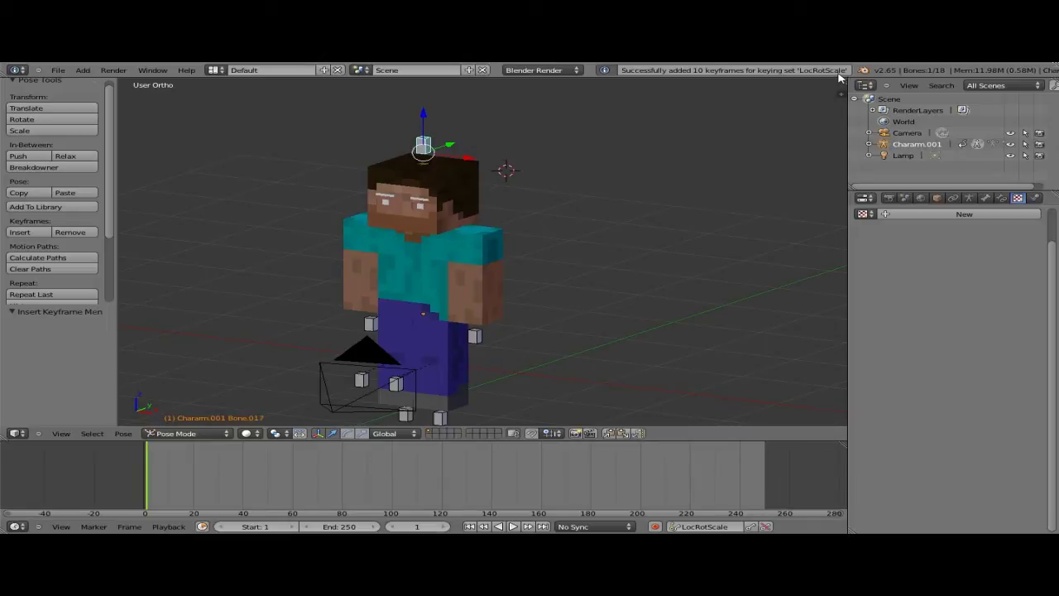
{"action": "middle_click_drag", "start_coordinate": [450, 201], "coordinate": [412, 230]}
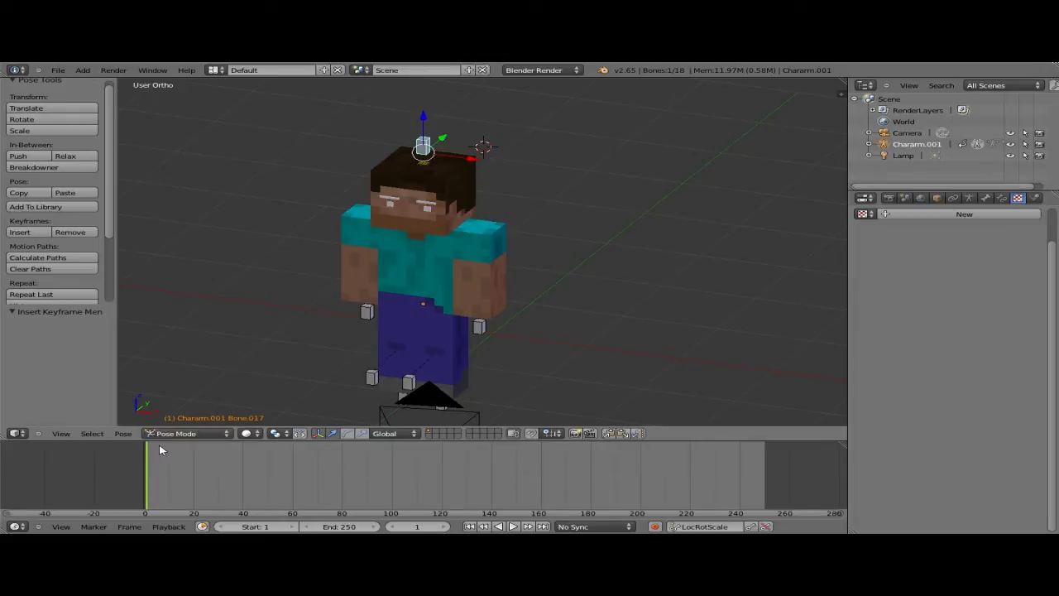
Show a closer range of the timeline around frame 0 and set the current frame to 20.
{"action": "left_click", "coordinate": [170, 474]}
{"action": "left_click", "coordinate": [146, 473]}
{"action": "scroll", "coordinate": [146, 473], "scroll_direction": "up", "scroll_amount": 2}
{"action": "scroll", "coordinate": [146, 473], "scroll_direction": "up", "scroll_amount": 2}
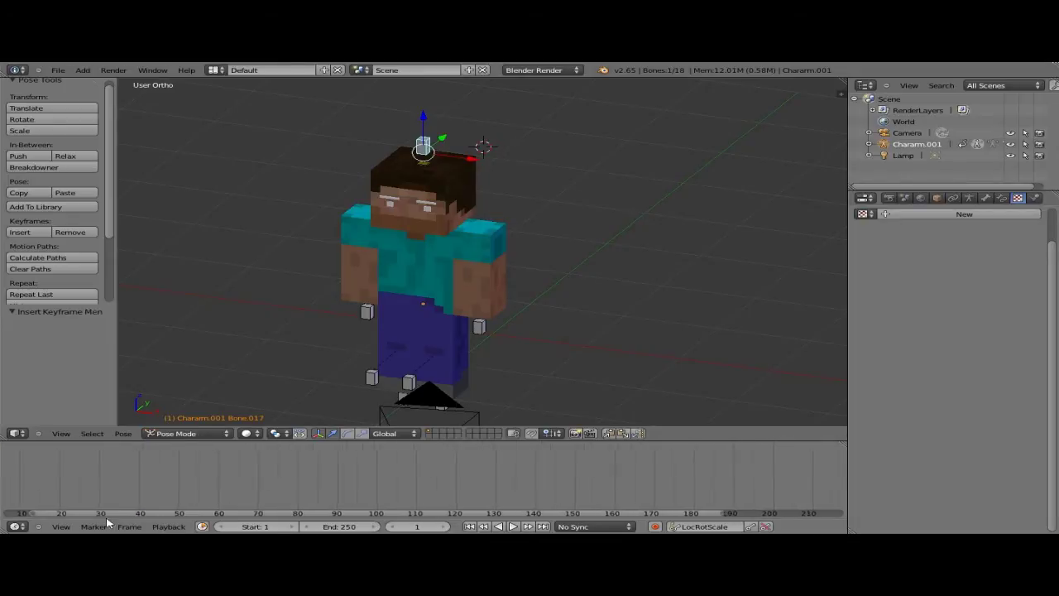
{"action": "left_click_drag", "start_coordinate": [125, 516], "coordinate": [50, 516]}
{"action": "left_click", "coordinate": [114, 466]}
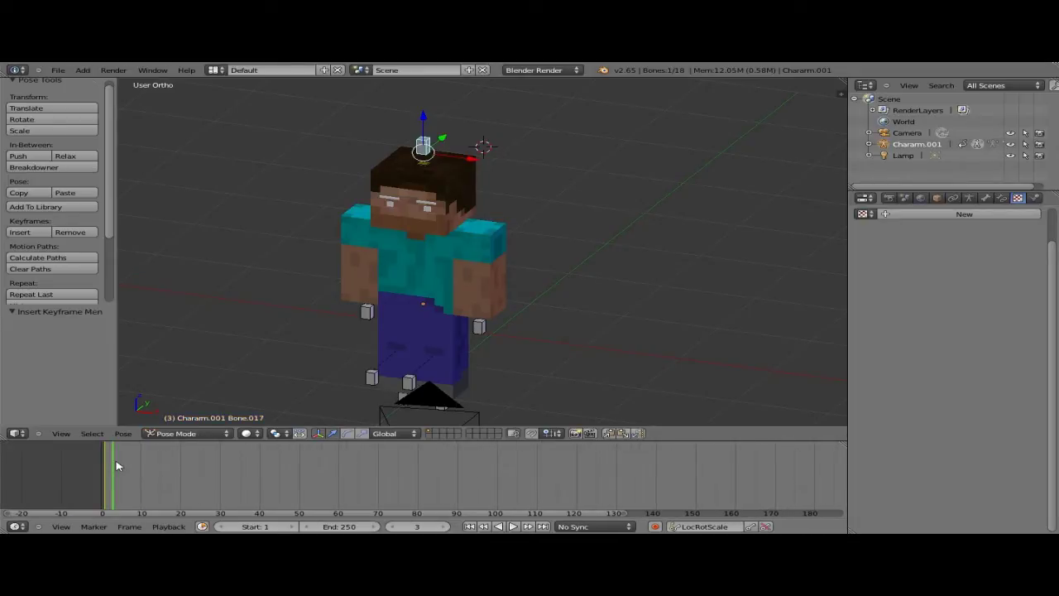
{"action": "left_click", "coordinate": [107, 468]}
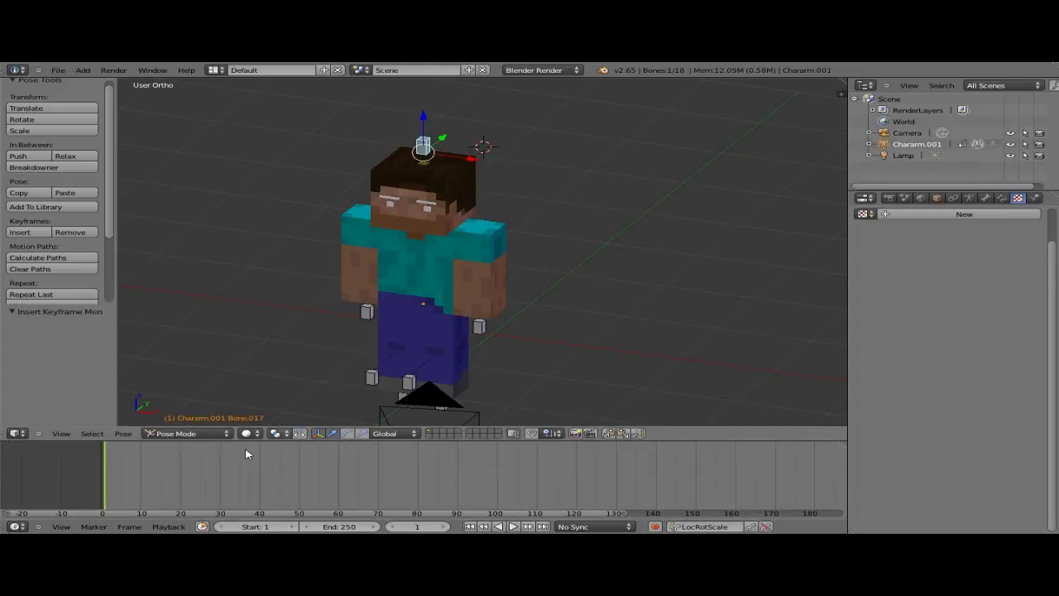
{"action": "left_click_drag", "start_coordinate": [172, 484], "coordinate": [180, 483]}
In the right orthographic view, rotate the head bone backward by about 83° so the character looks up.
{"action": "middle_click_drag", "start_coordinate": [307, 402], "coordinate": [344, 285]}
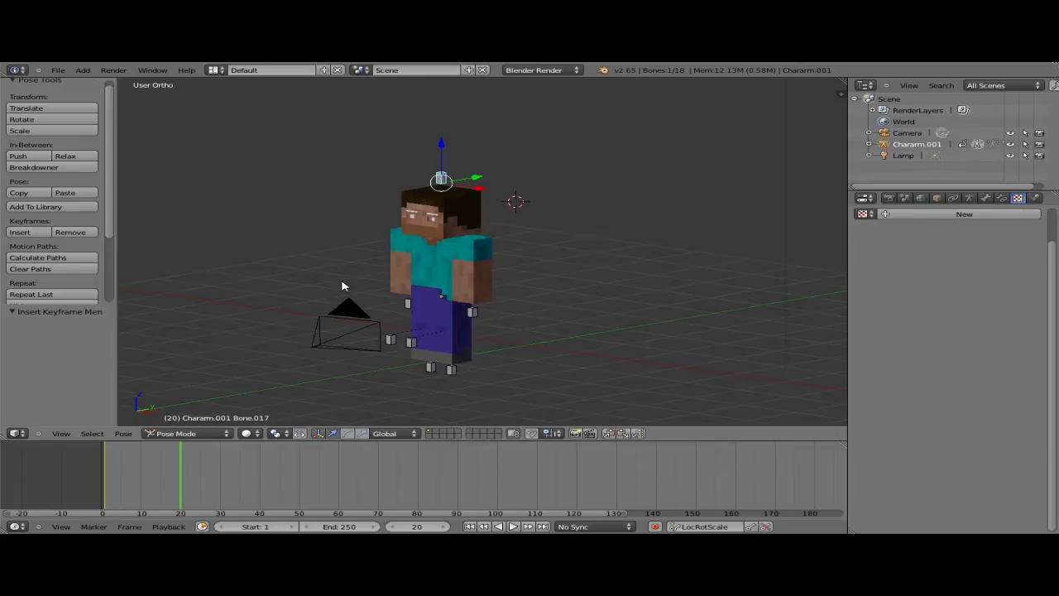
{"action": "middle_click_drag", "start_coordinate": [343, 285], "coordinate": [527, 107]}
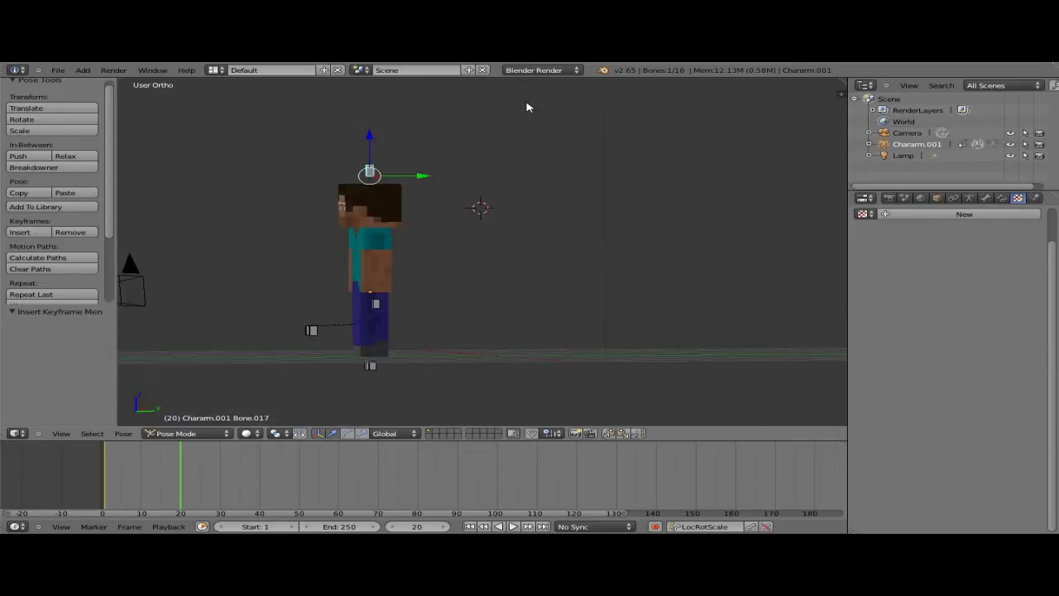
{"action": "key", "text": "KP_3"}
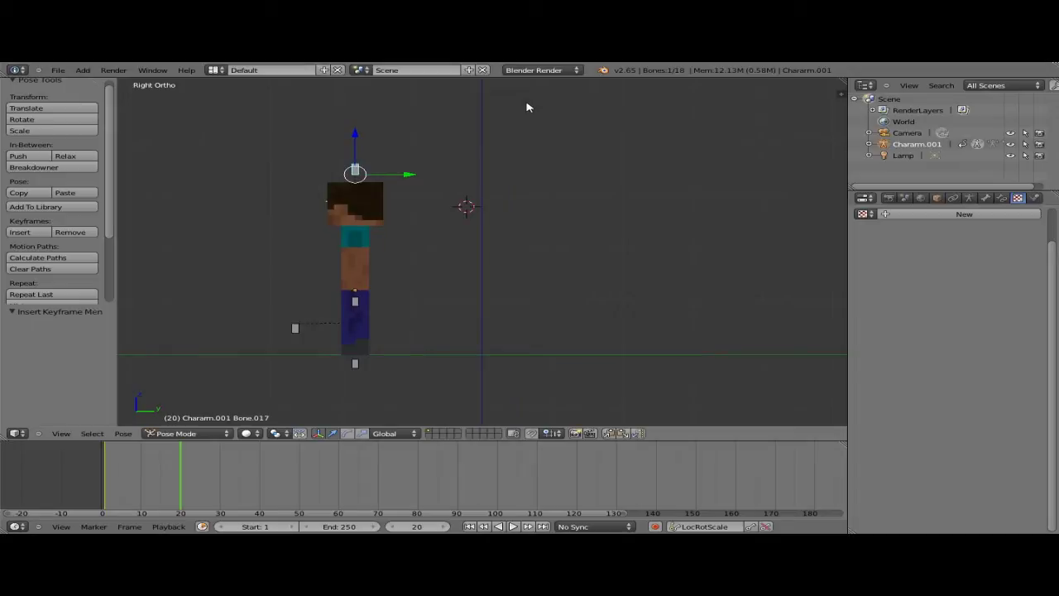
{"action": "scroll", "coordinate": [311, 210], "scroll_direction": "up", "scroll_amount": 3}
{"action": "scroll", "coordinate": [311, 206], "scroll_direction": "up", "scroll_amount": 2}
{"action": "middle_click_drag", "start_coordinate": [311, 206], "coordinate": [534, 367], "text": "shift"}
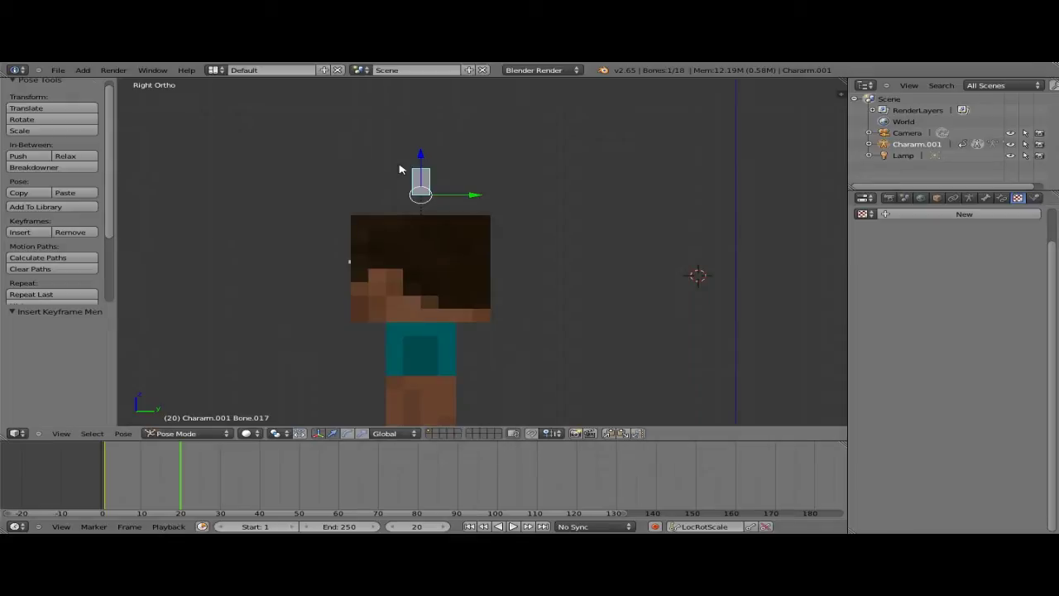
{"action": "key", "text": "r"}
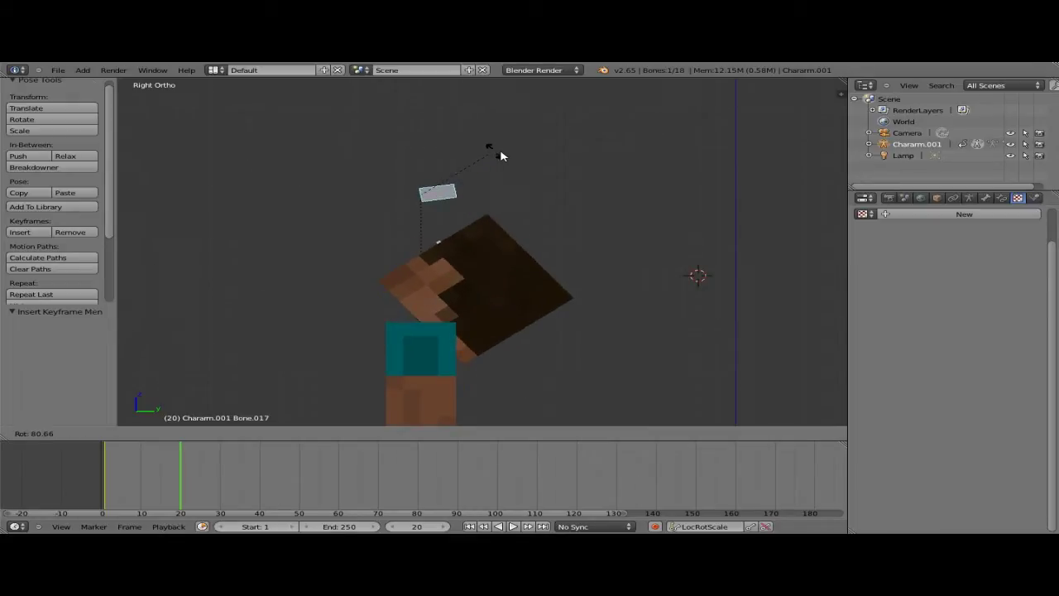
{"action": "left_click", "coordinate": [500, 158]}
{"action": "scroll", "coordinate": [501, 161], "scroll_direction": "down", "scroll_amount": 1}
{"action": "middle_click_drag", "start_coordinate": [500, 163], "coordinate": [702, 258]}
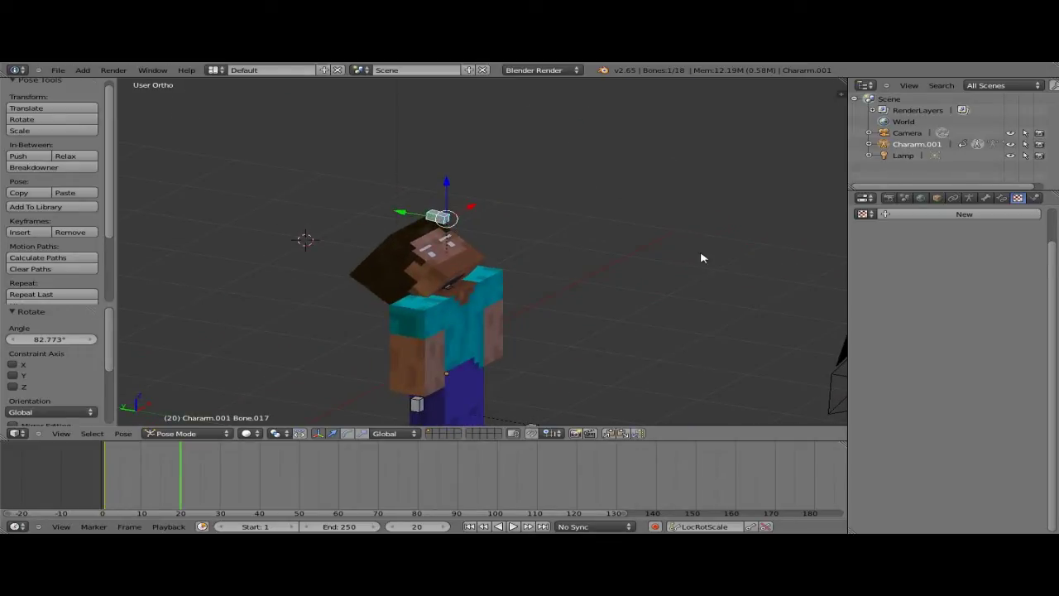
Insert a LocRotScale keyframe for the tilted head bone at frame 20.
{"action": "key", "text": "i"}
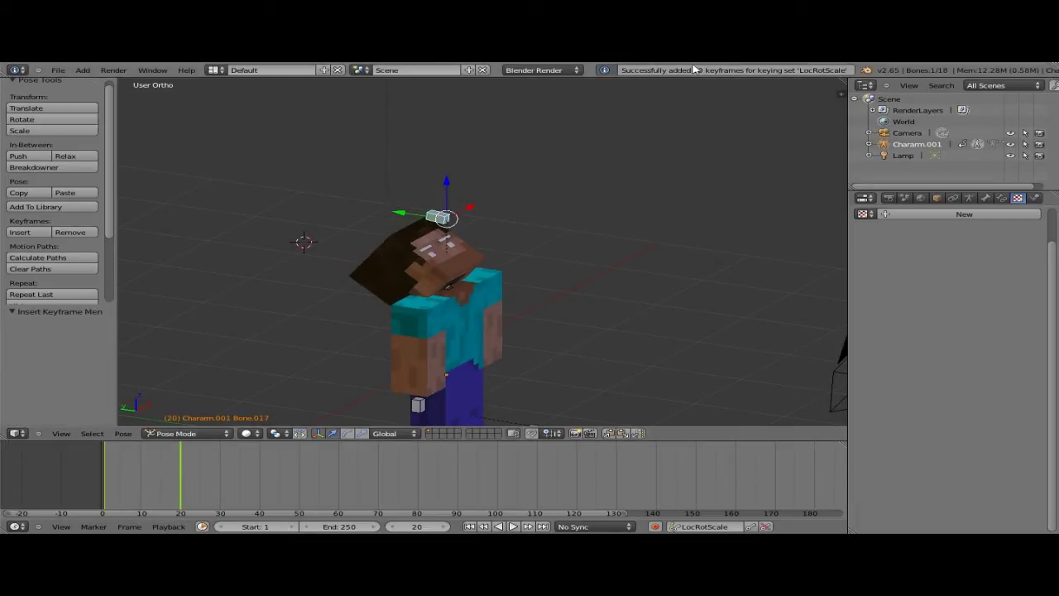
{"action": "middle_click_drag", "start_coordinate": [565, 206], "coordinate": [525, 207]}
{"action": "scroll", "coordinate": [524, 208], "scroll_direction": "up", "scroll_amount": 3}
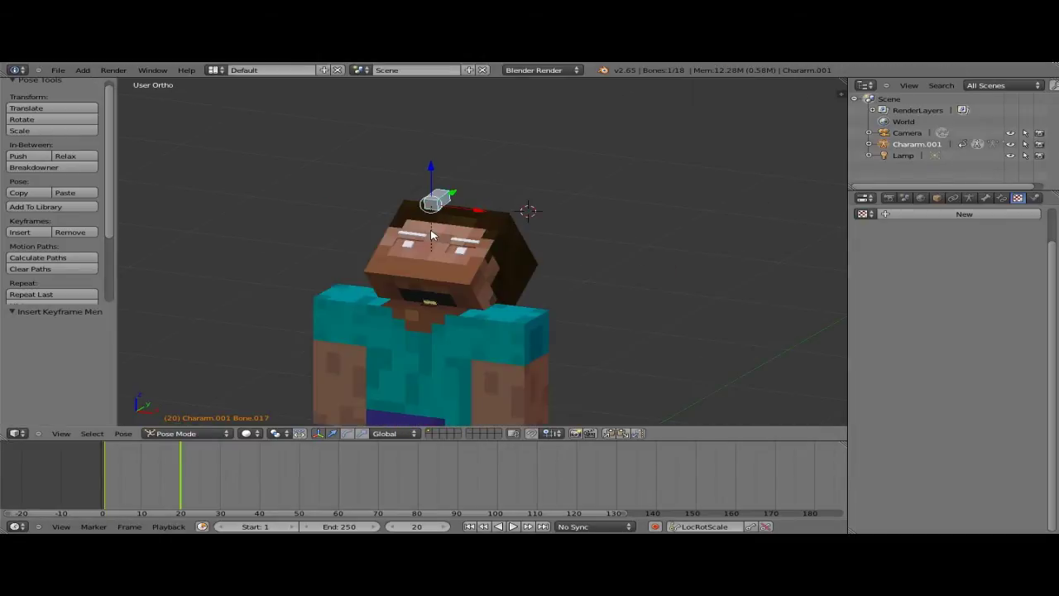
{"action": "key", "text": "s"}
{"action": "key", "text": "Escape"}
Preview the head tilt by comparing frames 1 and 20 and playing the animation.
{"action": "middle_click_drag", "start_coordinate": [627, 177], "coordinate": [152, 451]}
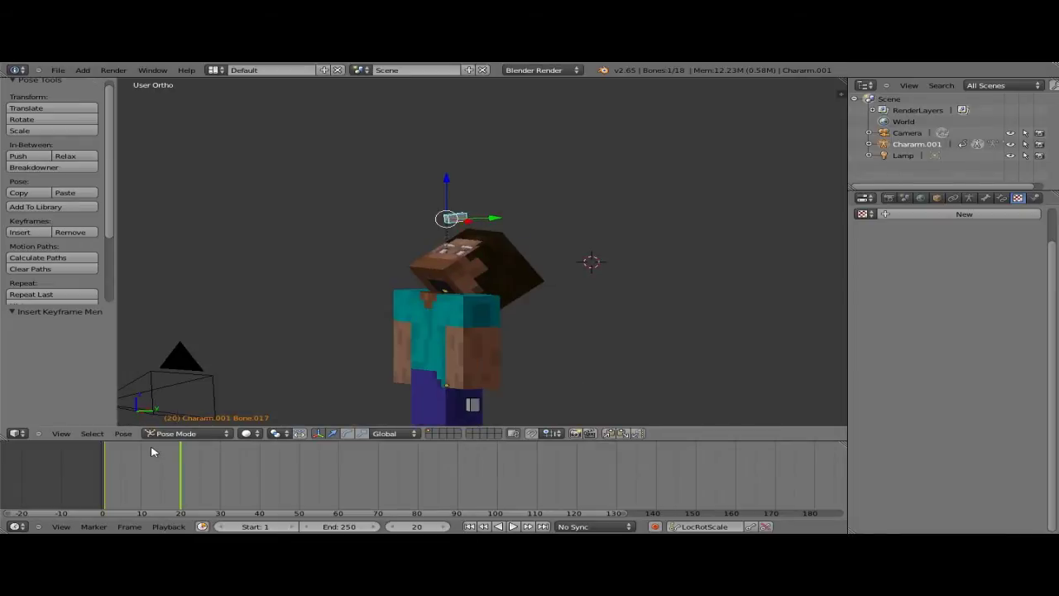
{"action": "left_click", "coordinate": [104, 476]}
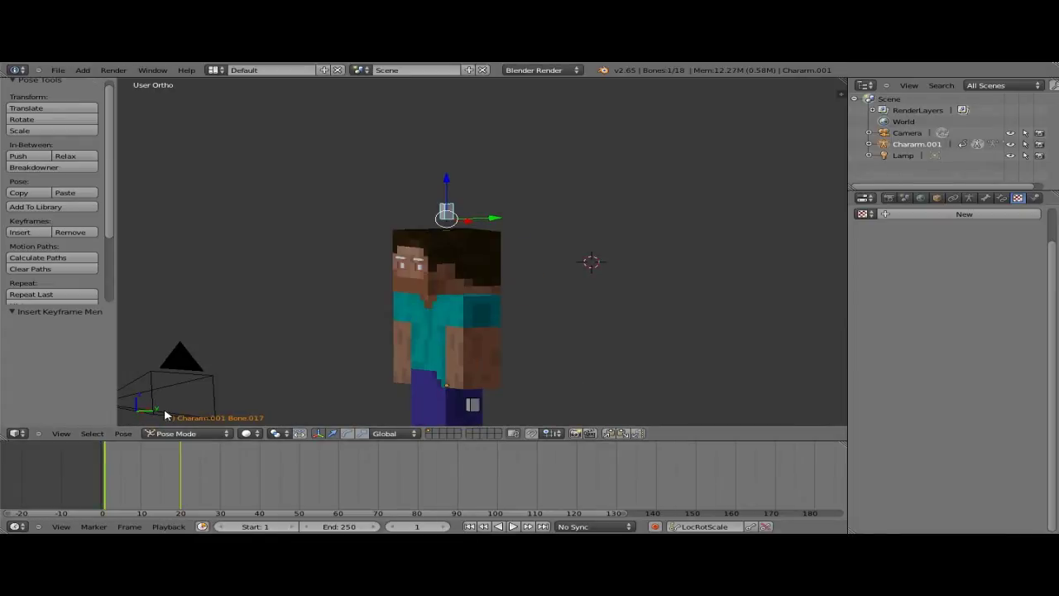
{"action": "left_click", "coordinate": [180, 487]}
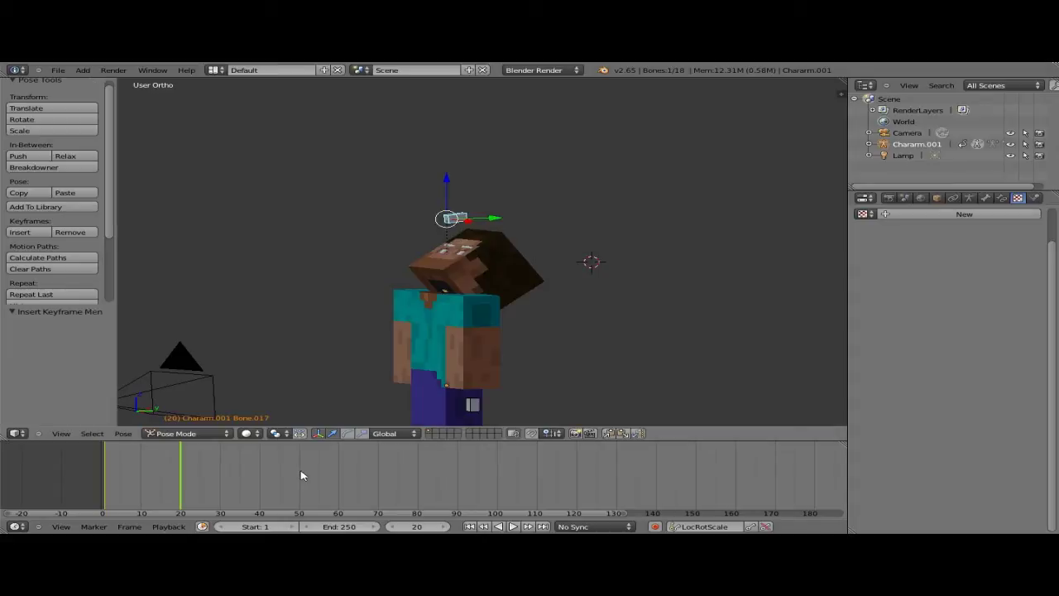
{"action": "left_click", "coordinate": [475, 524]}
{"action": "key", "text": "alt+a"}
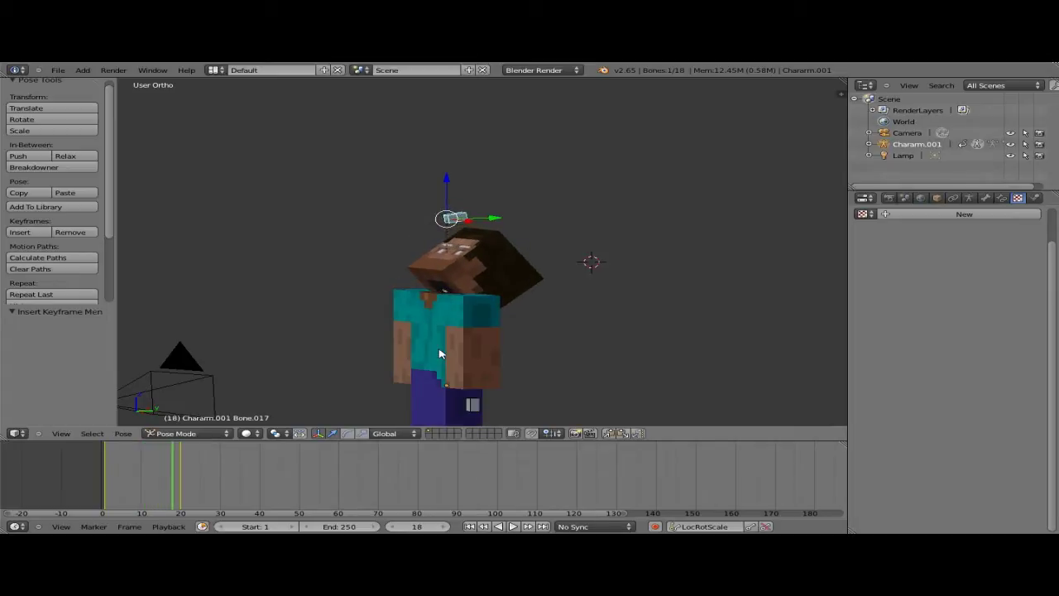
{"action": "key", "text": "Right"}
{"action": "key", "text": "Right"}
Undo the head bone's keyframes and rotation, and return to frame 1.
{"action": "scroll", "coordinate": [406, 307], "scroll_direction": "down", "scroll_amount": 3}
{"action": "middle_click_drag", "start_coordinate": [409, 307], "coordinate": [460, 277]}
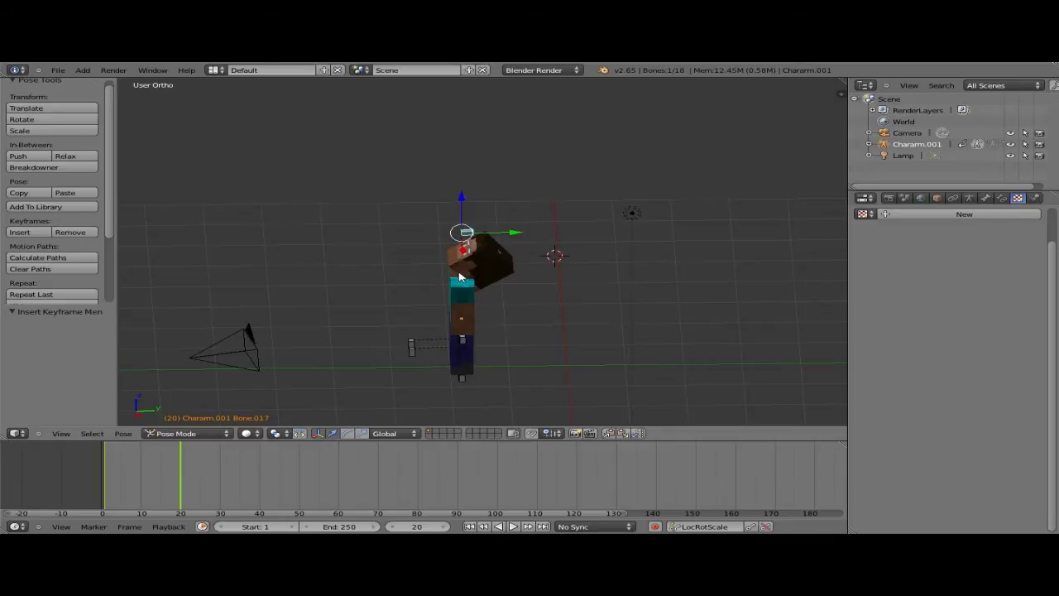
{"action": "key", "text": "ctrl+z"}
{"action": "key", "text": "ctrl+z"}
{"action": "key", "text": "ctrl+z"}
{"action": "key", "text": "ctrl+z"}
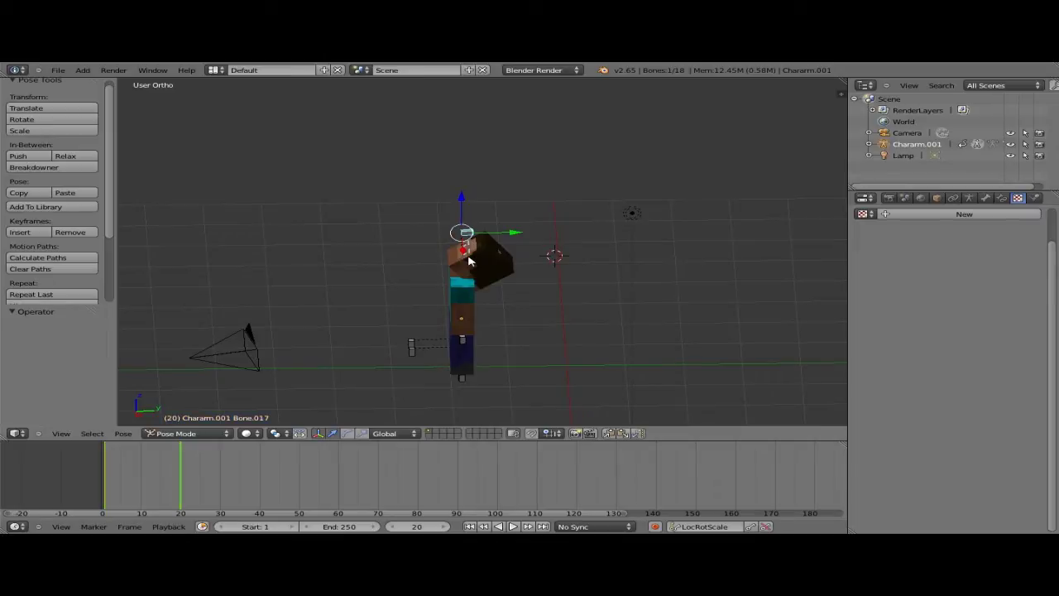
{"action": "key", "text": "ctrl+z"}
{"action": "key", "text": "ctrl+z"}
{"action": "key", "text": "ctrl+z"}
{"action": "key", "text": "ctrl+z"}
{"action": "key", "text": "ctrl+z"}
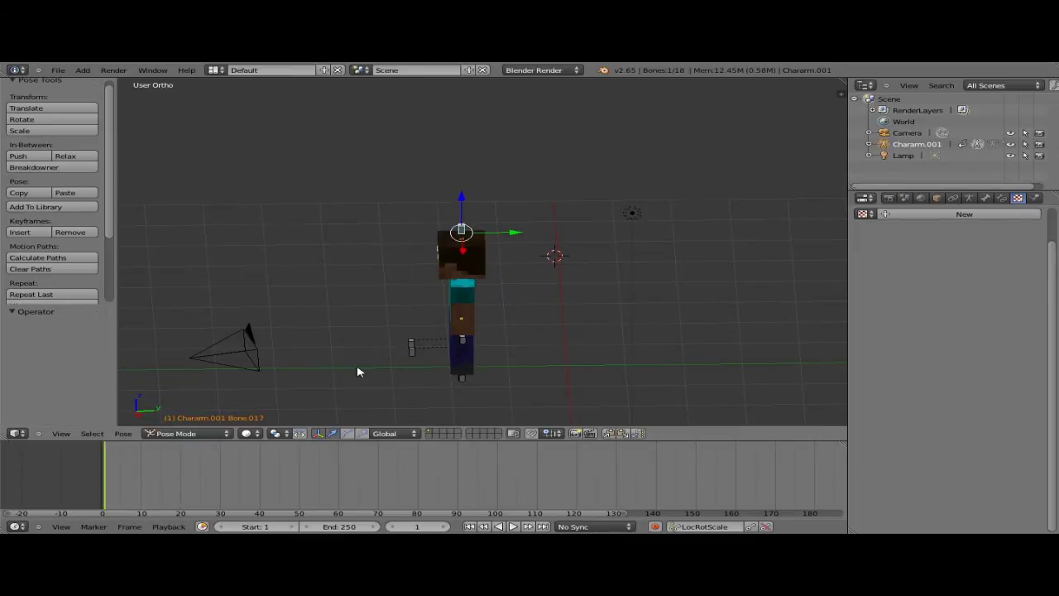
{"action": "key", "text": "shift+Left"}
Select all bones of the character in the right orthographic view and insert a LocRotScale keyframe at frame 1.
{"action": "middle_click_drag", "start_coordinate": [337, 320], "coordinate": [614, 294]}
{"action": "scroll", "coordinate": [522, 330], "scroll_direction": "up", "scroll_amount": 4}
{"action": "scroll", "coordinate": [511, 283], "scroll_direction": "down", "scroll_amount": 1}
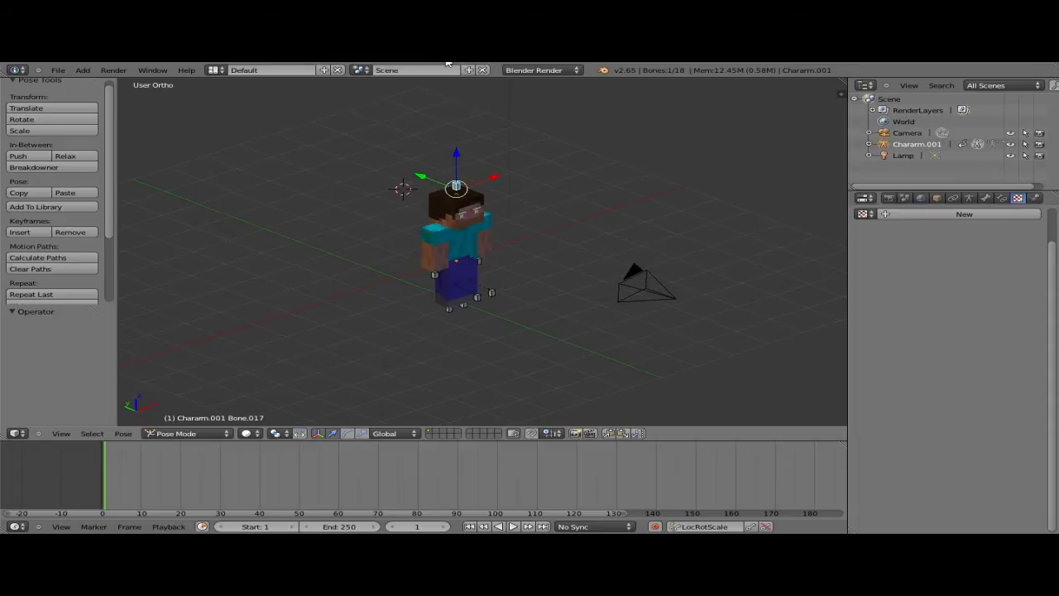
{"action": "middle_click_drag", "start_coordinate": [456, 110], "coordinate": [546, 266]}
{"action": "scroll", "coordinate": [487, 253], "scroll_direction": "up", "scroll_amount": 2}
{"action": "scroll", "coordinate": [468, 253], "scroll_direction": "up", "scroll_amount": 3}
{"action": "key", "text": "KP_3"}
{"action": "scroll", "coordinate": [527, 241], "scroll_direction": "down", "scroll_amount": 2}
{"action": "key", "text": "a"}
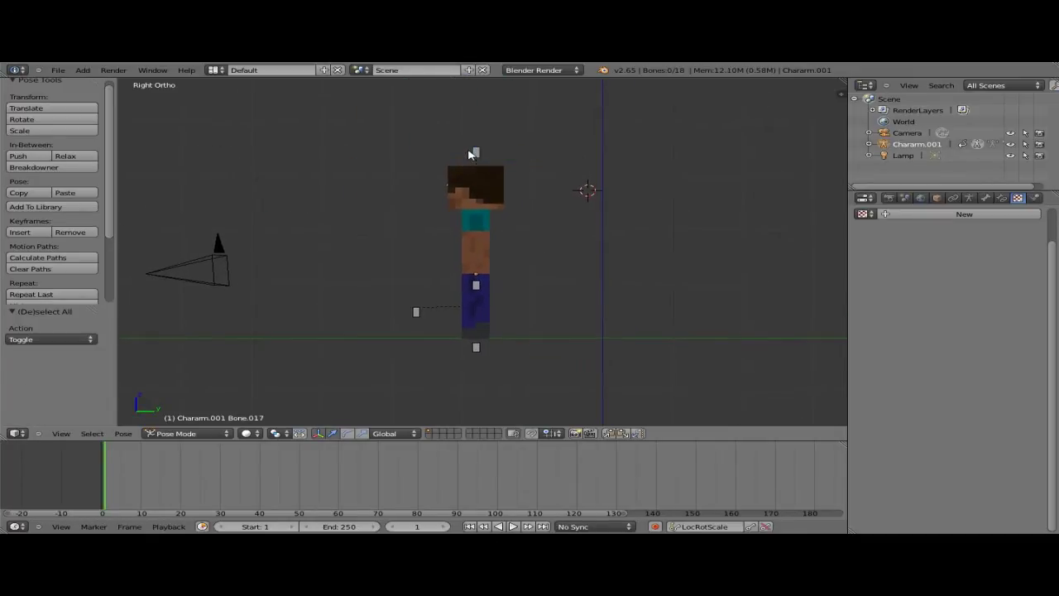
{"action": "key", "text": "a"}
{"action": "scroll", "coordinate": [494, 320], "scroll_direction": "up", "scroll_amount": 5}
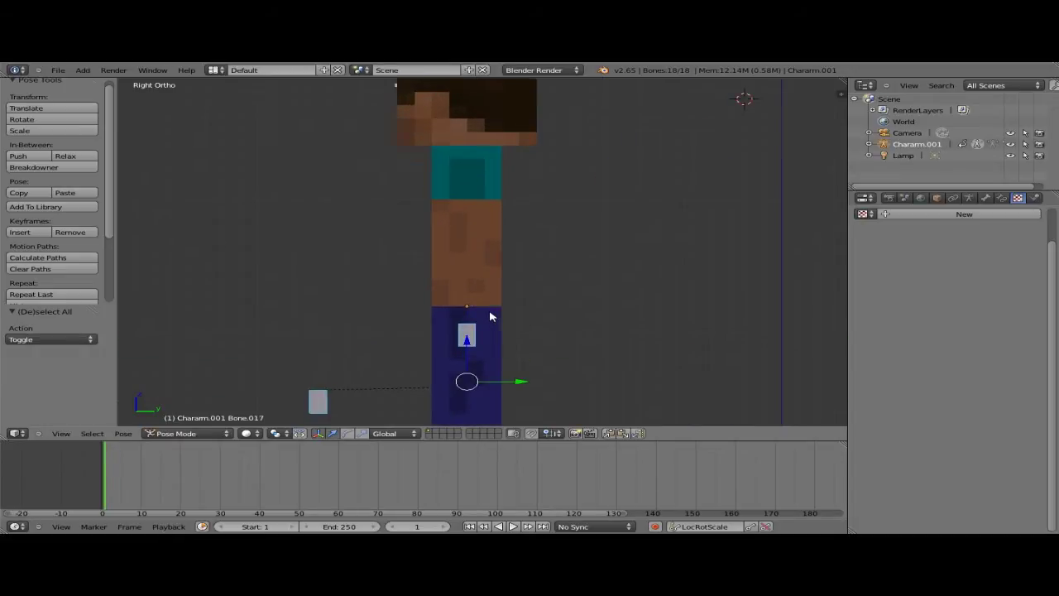
{"action": "key", "text": "i"}
{"action": "scroll", "coordinate": [490, 316], "scroll_direction": "down", "scroll_amount": 2}
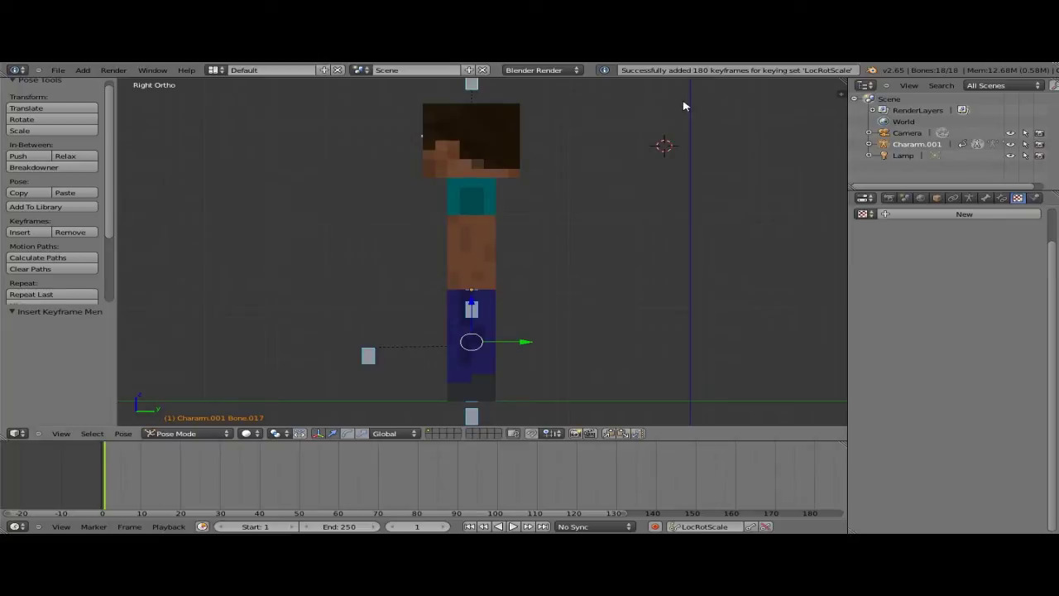
Advance to frame 9 and move the lower torso bone forward by about -0.285 along the Y axis.
{"action": "middle_click_drag", "start_coordinate": [556, 148], "coordinate": [585, 201]}
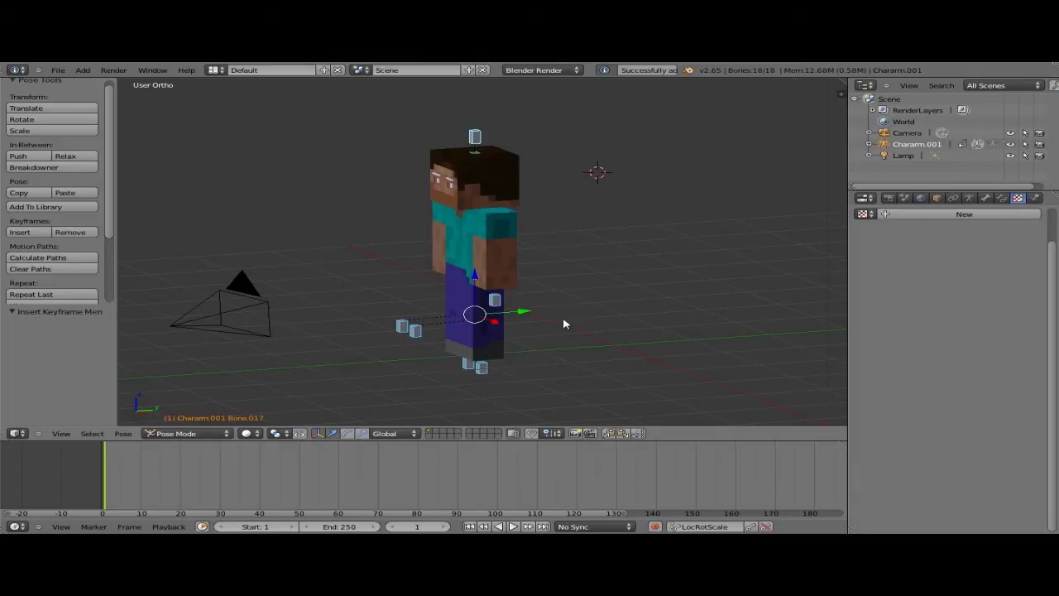
{"action": "key", "text": "alt+a"}
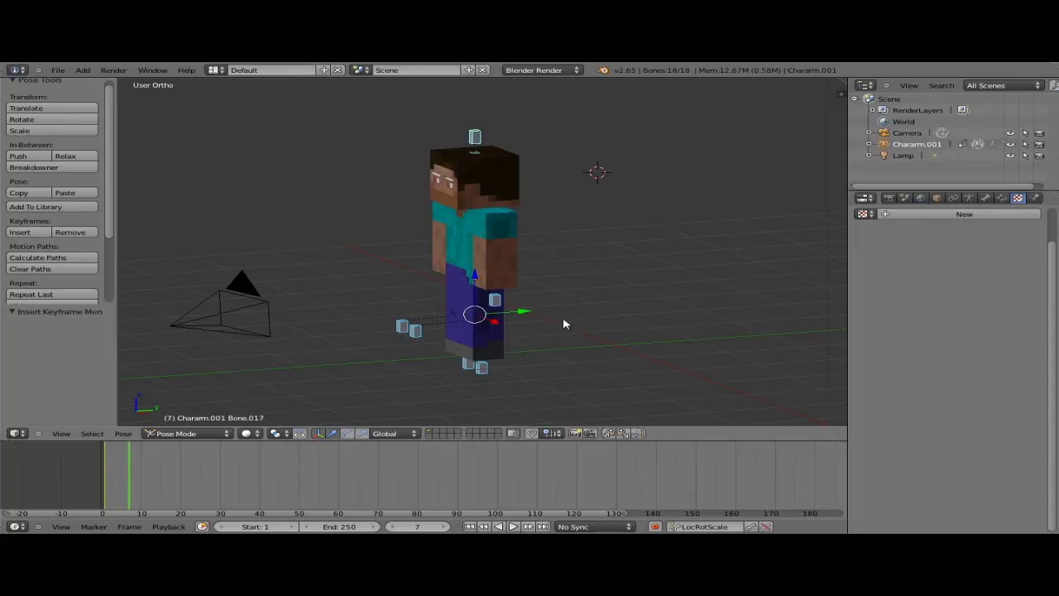
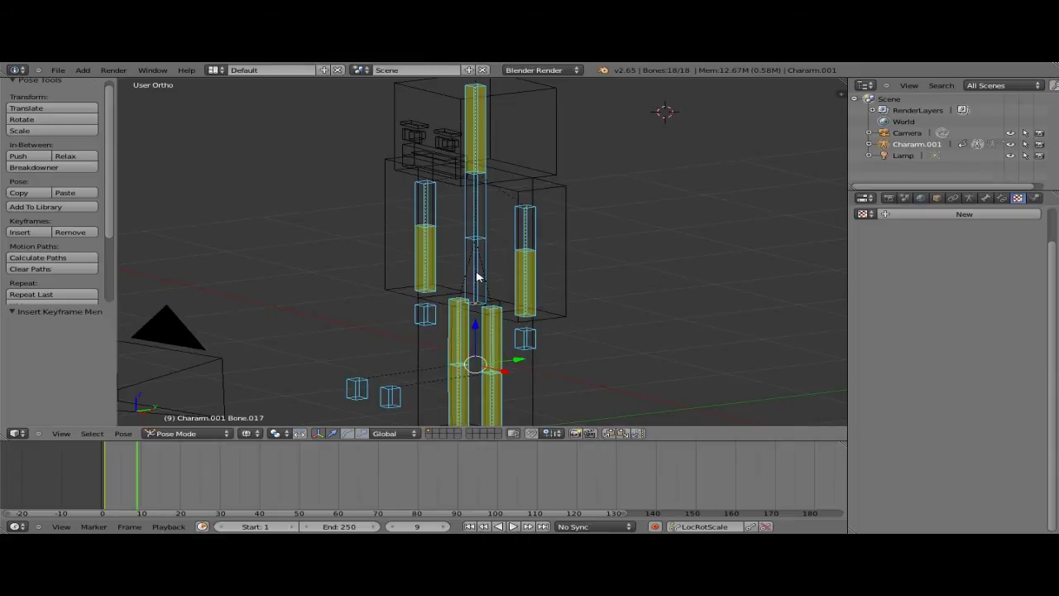
{"action": "right_click", "coordinate": [476, 278]}
{"action": "middle_click_drag", "start_coordinate": [477, 277], "coordinate": [465, 262]}
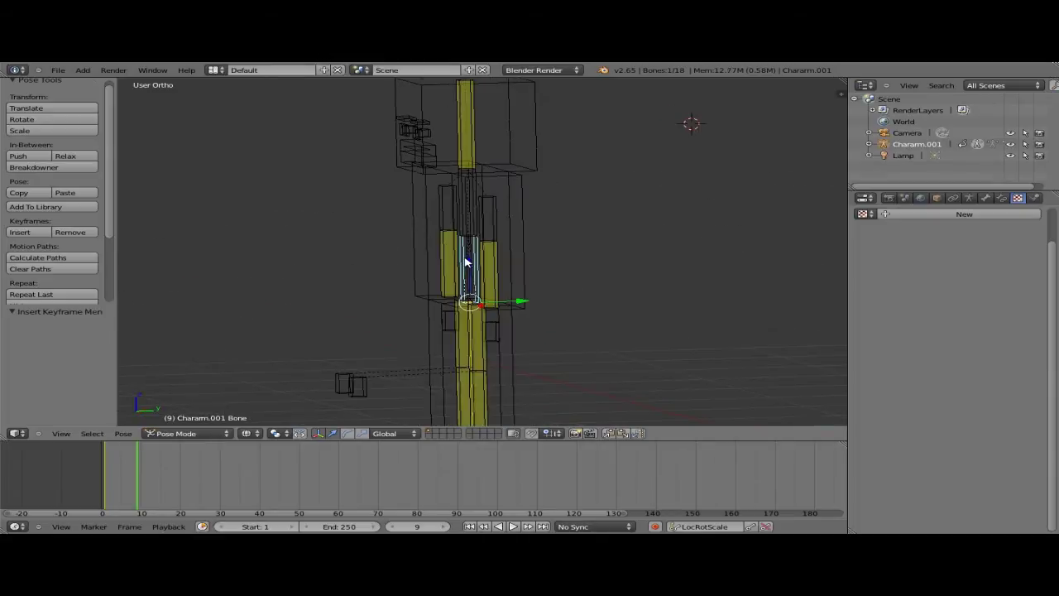
{"action": "key", "text": "KP_3"}
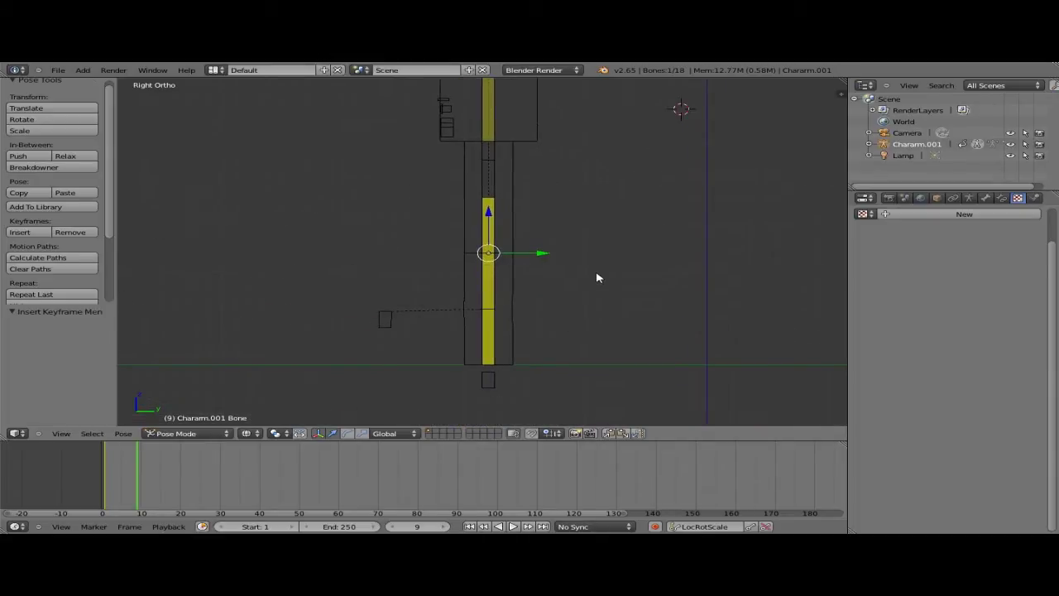
{"action": "left_click_drag", "start_coordinate": [548, 250], "coordinate": [519, 251]}
{"action": "middle_click_drag", "start_coordinate": [520, 251], "coordinate": [565, 273]}
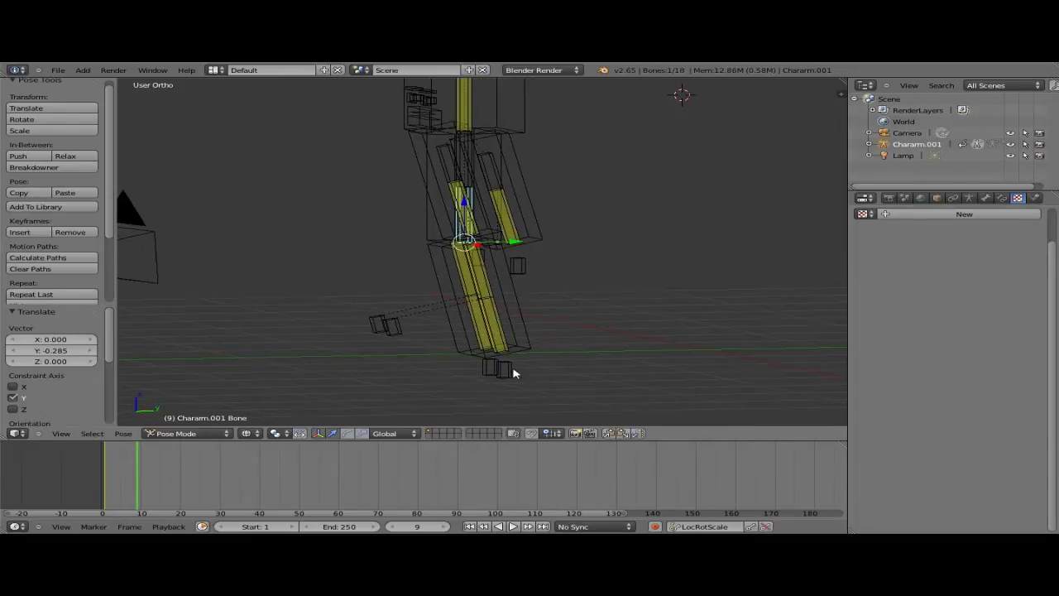
Move the left foot's control bone forward and up in the right view, about -0.56 in Y and 0.227 in Z.
{"action": "middle_click_drag", "start_coordinate": [510, 367], "coordinate": [572, 386]}
{"action": "right_click", "coordinate": [513, 368]}
{"action": "scroll", "coordinate": [532, 369], "scroll_direction": "down", "scroll_amount": 1}
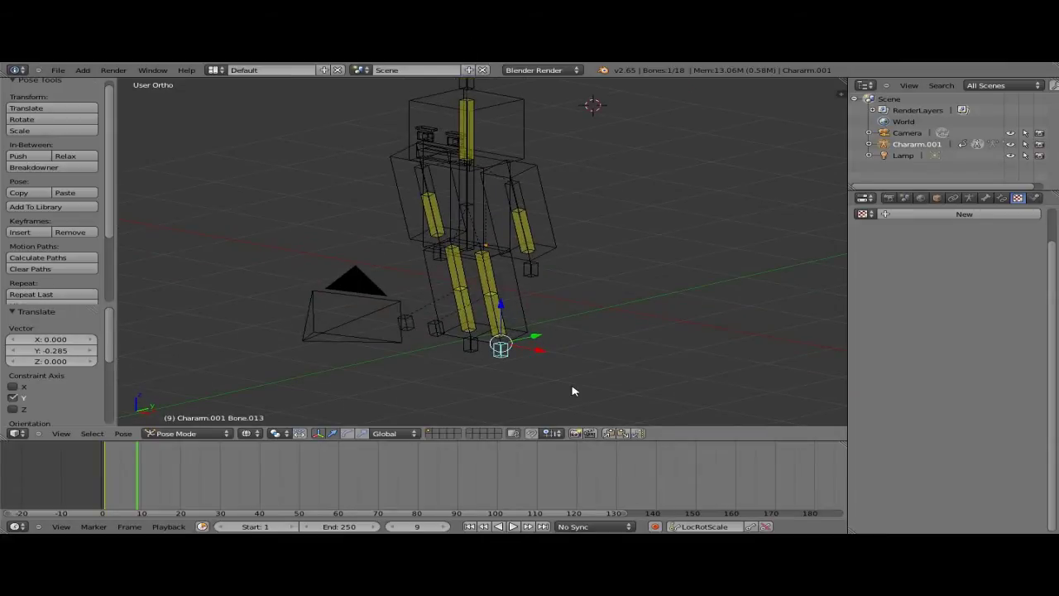
{"action": "middle_click_drag", "start_coordinate": [574, 390], "coordinate": [558, 314]}
{"action": "key", "text": "KP_3"}
{"action": "scroll", "coordinate": [507, 353], "scroll_direction": "up", "scroll_amount": 2}
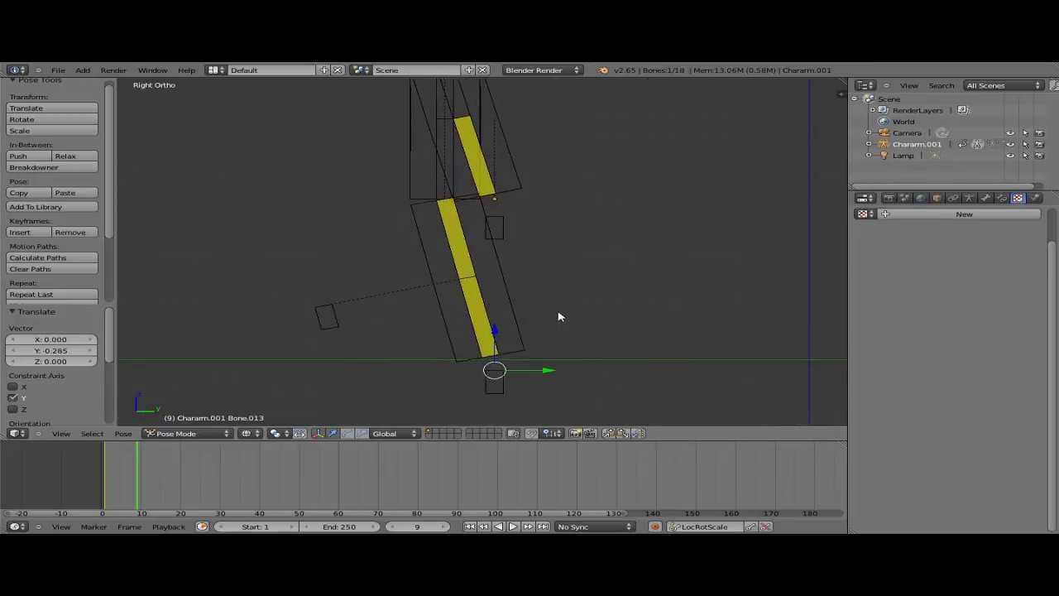
{"action": "key", "text": "g"}
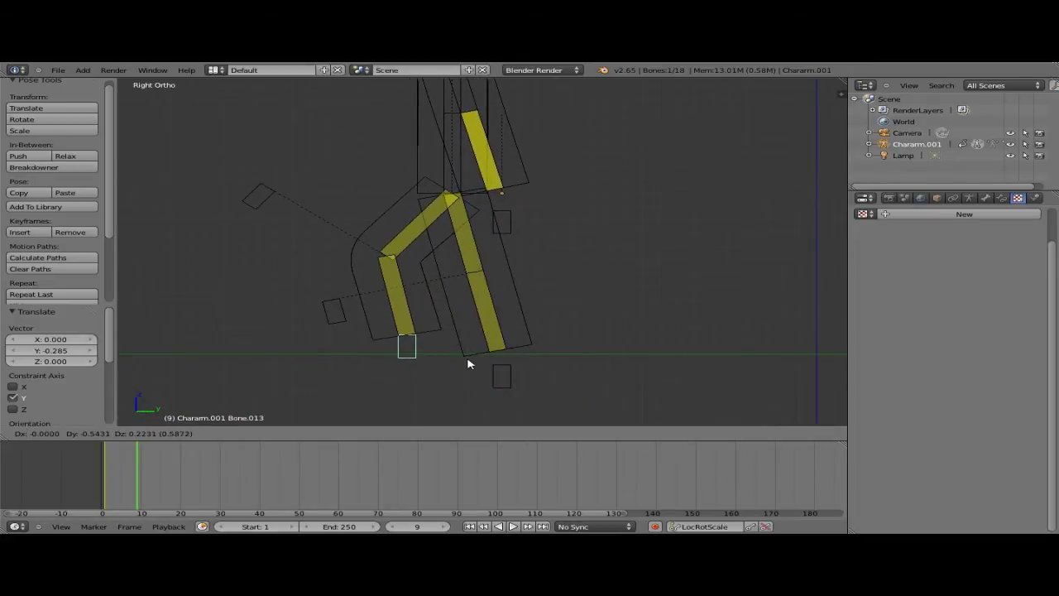
{"action": "left_click", "coordinate": [468, 362]}
{"action": "scroll", "coordinate": [563, 276], "scroll_direction": "down", "scroll_amount": 2}
{"action": "middle_click_drag", "start_coordinate": [563, 275], "coordinate": [579, 301], "text": "shift"}
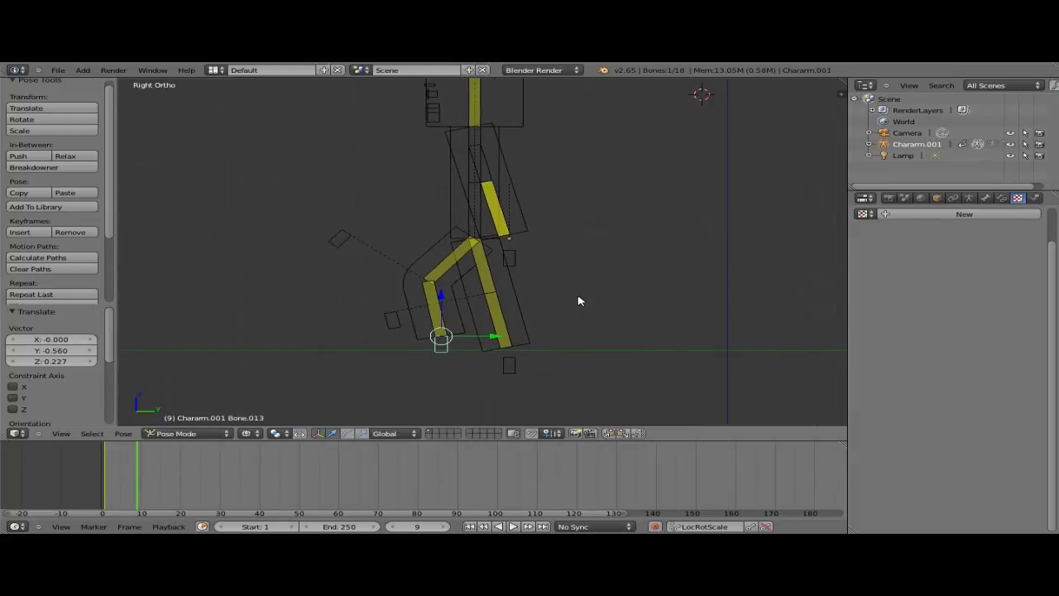
Rotate the head's control bone by about -6.95° in the right view and restore solid shading.
{"action": "scroll", "coordinate": [476, 103], "scroll_direction": "down", "scroll_amount": 1}
{"action": "scroll", "coordinate": [476, 104], "scroll_direction": "down", "scroll_amount": 1}
{"action": "right_click", "coordinate": [478, 101]}
{"action": "key", "text": "r"}
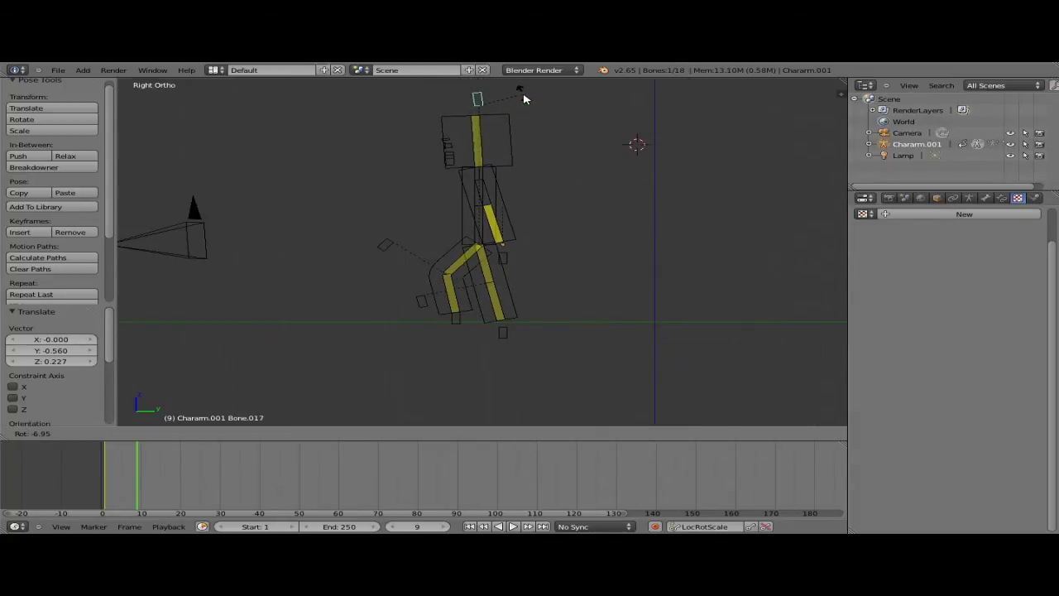
{"action": "left_click", "coordinate": [522, 99]}
{"action": "mouse_move", "coordinate": [497, 184]}
{"action": "middle_mouse_down"}
{"action": "mouse_move", "coordinate": [598, 208]}
{"action": "mouse_move", "coordinate": [749, 218]}
{"action": "middle_mouse_up"}
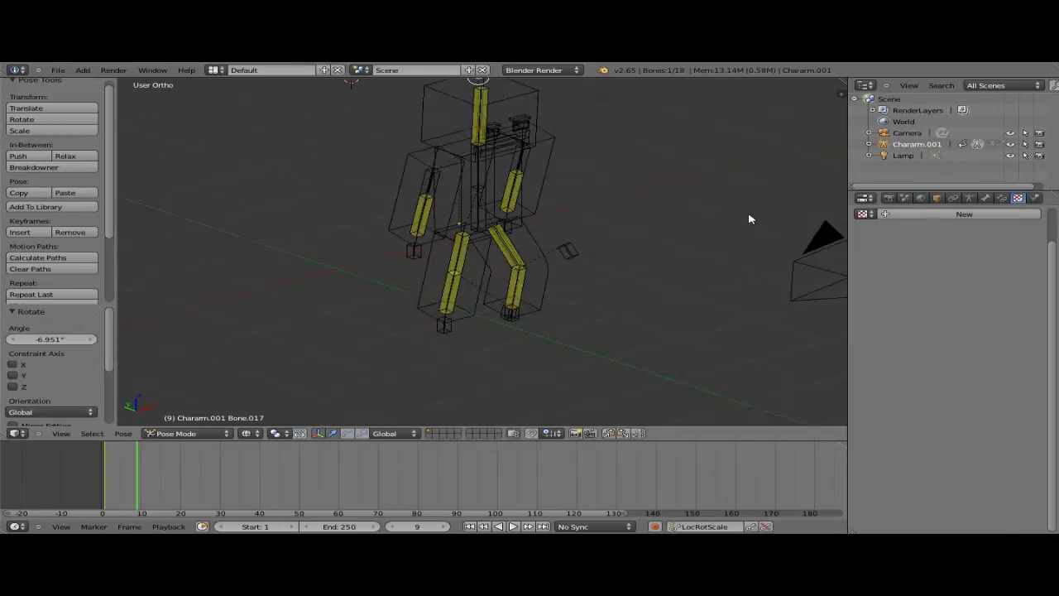
{"action": "key", "text": "z"}
{"action": "mouse_move", "coordinate": [588, 253]}
{"action": "middle_mouse_down"}
{"action": "mouse_move", "coordinate": [521, 271]}
{"action": "mouse_move", "coordinate": [595, 237]}
{"action": "mouse_move", "coordinate": [587, 256]}
{"action": "mouse_move", "coordinate": [650, 237]}
{"action": "mouse_move", "coordinate": [570, 265]}
{"action": "mouse_move", "coordinate": [323, 281]}
{"action": "mouse_move", "coordinate": [541, 305]}
{"action": "mouse_move", "coordinate": [411, 208]}
{"action": "mouse_move", "coordinate": [377, 199]}
{"action": "mouse_move", "coordinate": [426, 267]}
{"action": "mouse_move", "coordinate": [664, 281]}
{"action": "mouse_move", "coordinate": [787, 274]}
{"action": "mouse_move", "coordinate": [585, 295]}
{"action": "middle_mouse_up"}
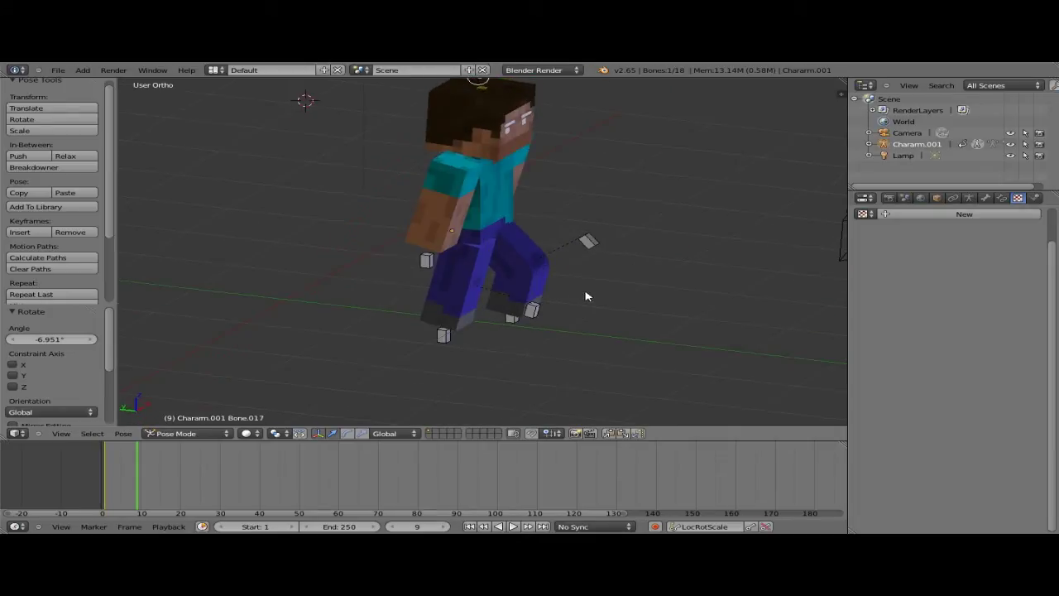
Move the right hand's control bone forward about -0.505 along Y and up about 0.161 along Z.
{"action": "right_click", "coordinate": [429, 261]}
{"action": "left_click_drag", "start_coordinate": [385, 254], "coordinate": [422, 257]}
{"action": "middle_click_drag", "start_coordinate": [422, 258], "coordinate": [479, 236]}
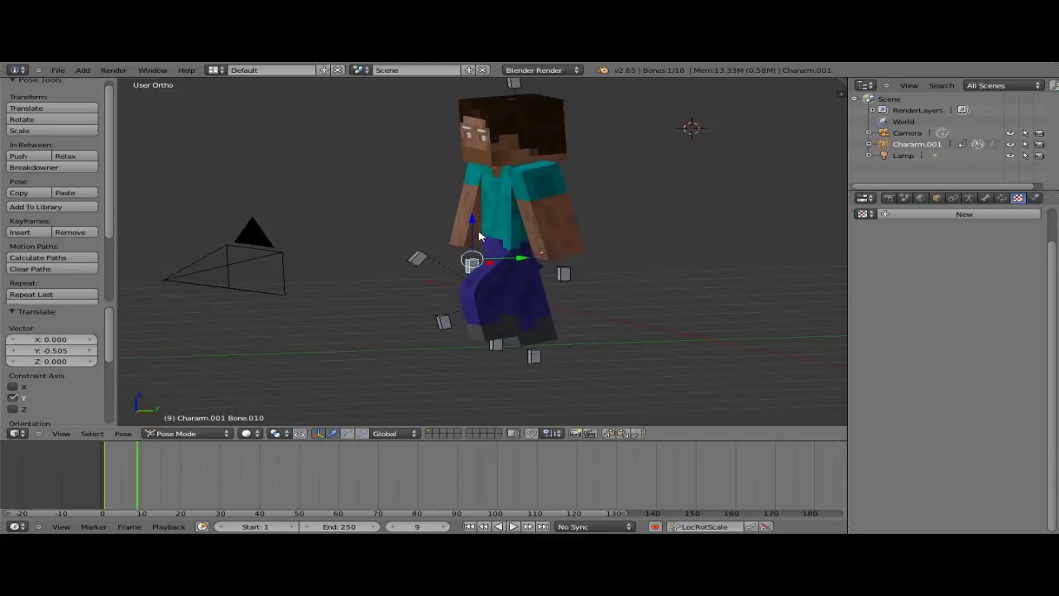
{"action": "key", "text": "g"}
{"action": "key", "text": "z"}
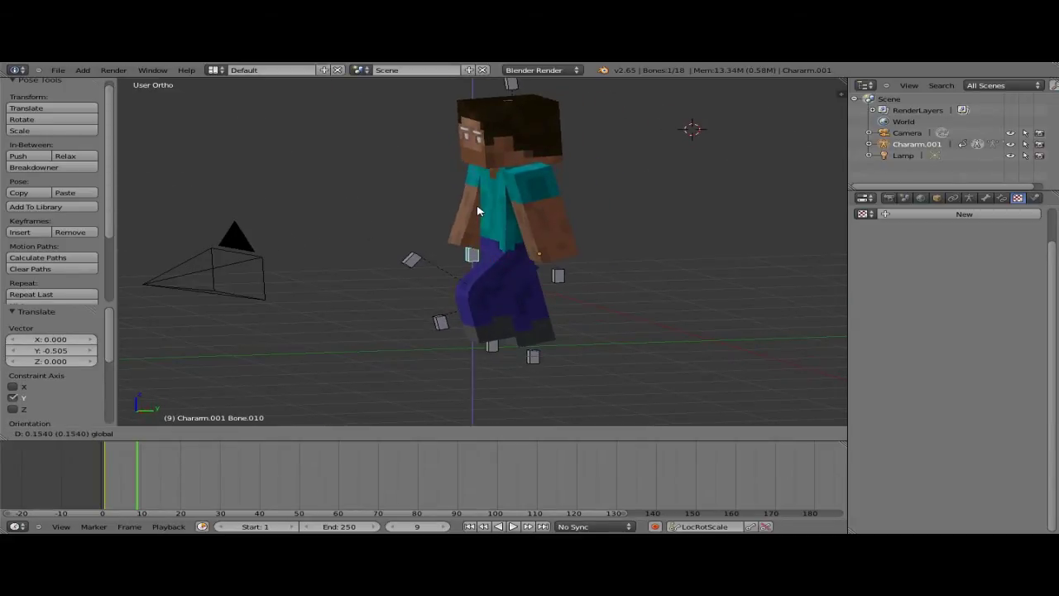
{"action": "left_click", "coordinate": [563, 277]}
Reposition the left hand's control bone slightly forward and upward with successive moves along the Z and Y axes.
{"action": "right_click", "coordinate": [561, 274]}
{"action": "key", "text": "g"}
{"action": "key", "text": "z"}
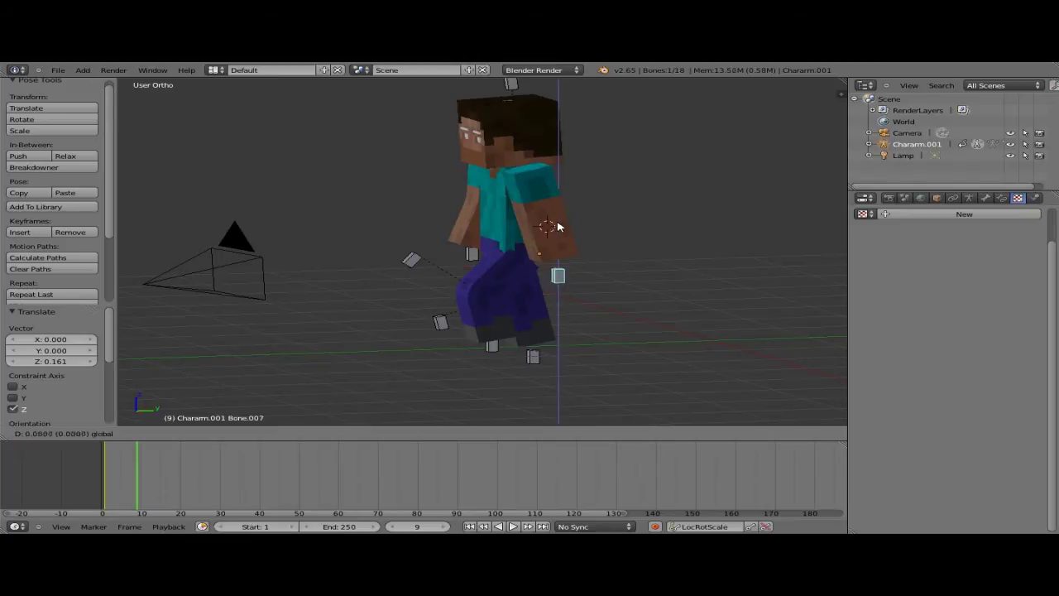
{"action": "key", "text": "y"}
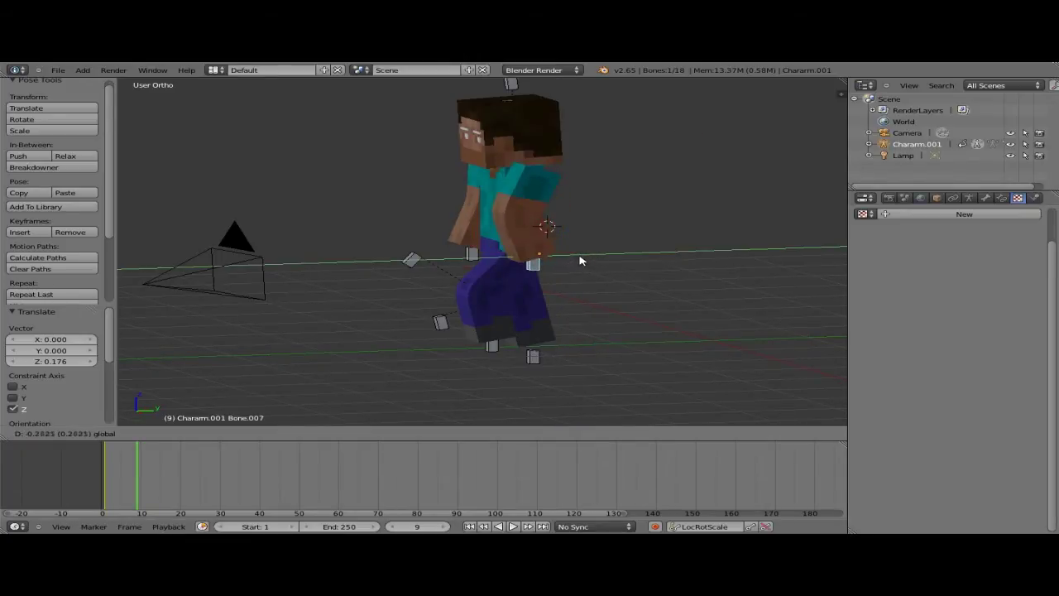
{"action": "left_click", "coordinate": [578, 261]}
{"action": "key", "text": "g"}
{"action": "key", "text": "z"}
{"action": "left_click", "coordinate": [542, 236]}
{"action": "key", "text": "g"}
{"action": "key", "text": "y"}
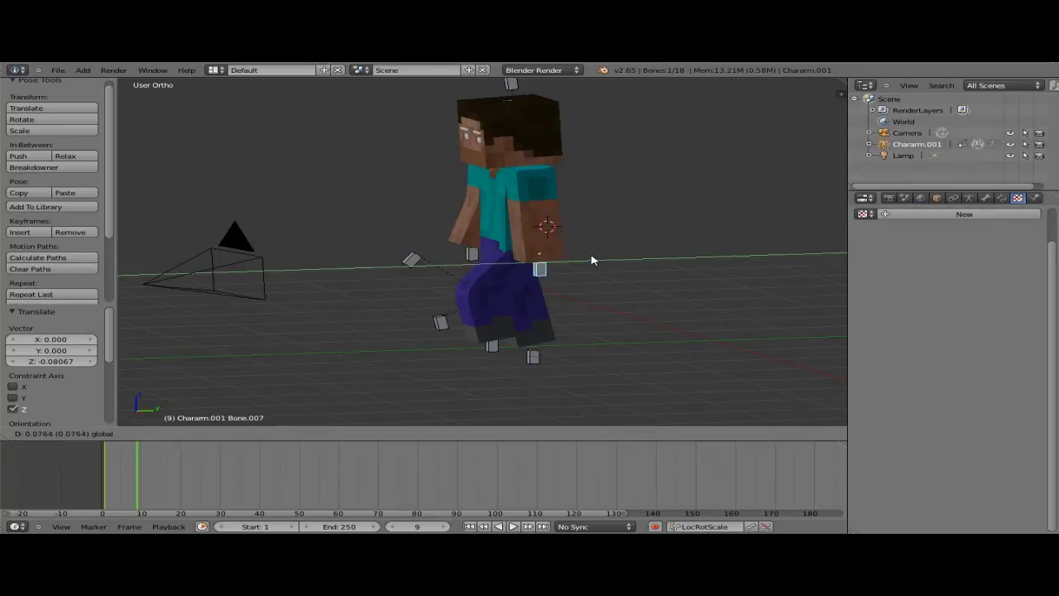
{"action": "left_click", "coordinate": [595, 254]}
Select all bones of the character and insert a LocRotScale keyframe at frame 9.
{"action": "middle_click_drag", "start_coordinate": [596, 255], "coordinate": [507, 233]}
{"action": "key", "text": "a"}
{"action": "key", "text": "i"}
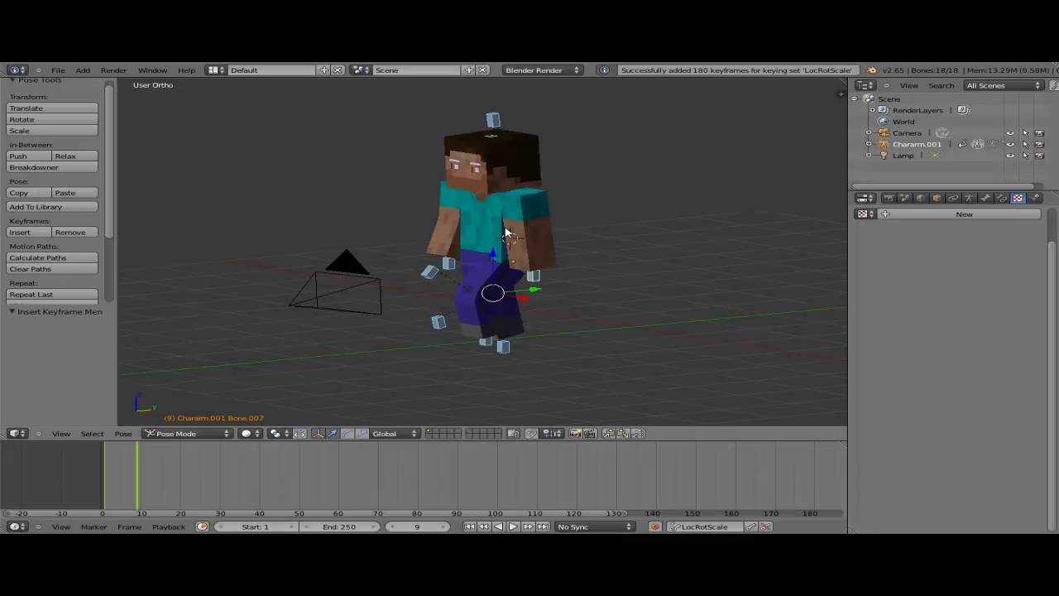
Review the first stride by returning to frame 1, scrubbing to frame 9 and stepping through the neighbouring frames.
{"action": "left_click", "coordinate": [471, 527]}
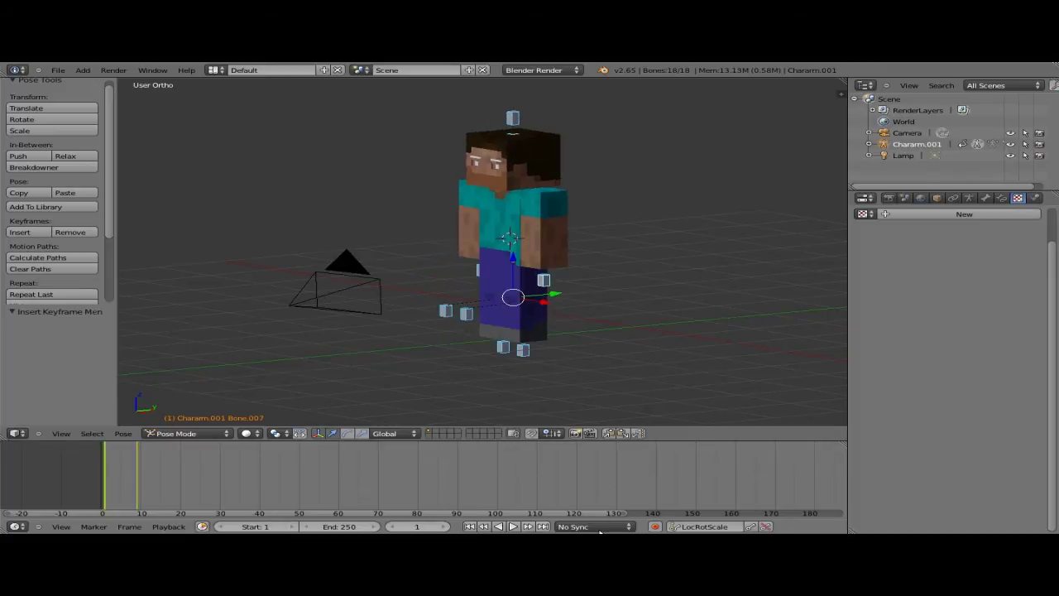
{"action": "left_click_drag", "start_coordinate": [106, 477], "coordinate": [138, 494]}
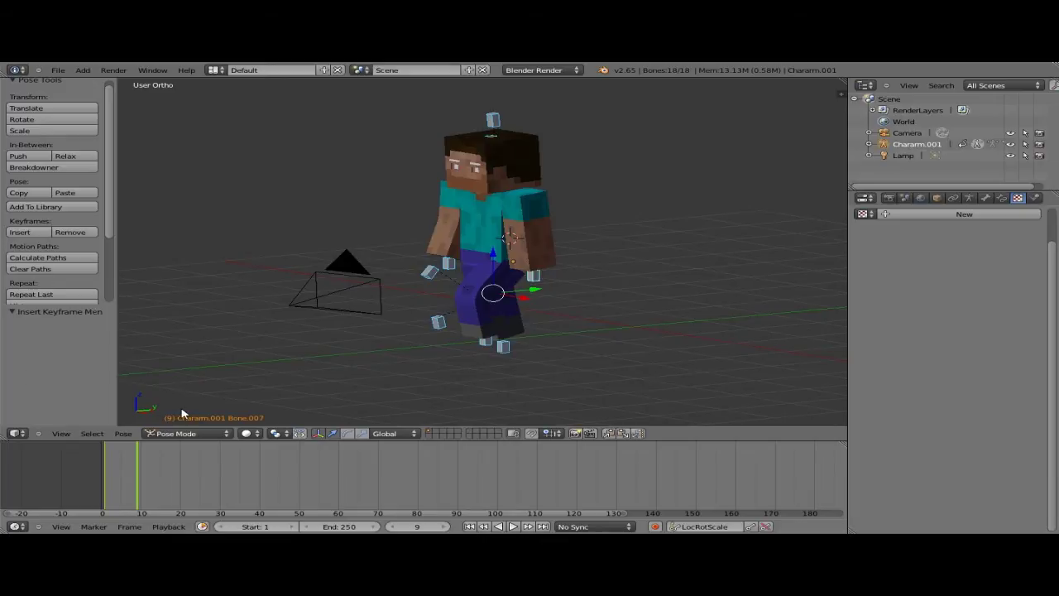
{"action": "key", "text": "Right"}
{"action": "key", "text": "Right"}
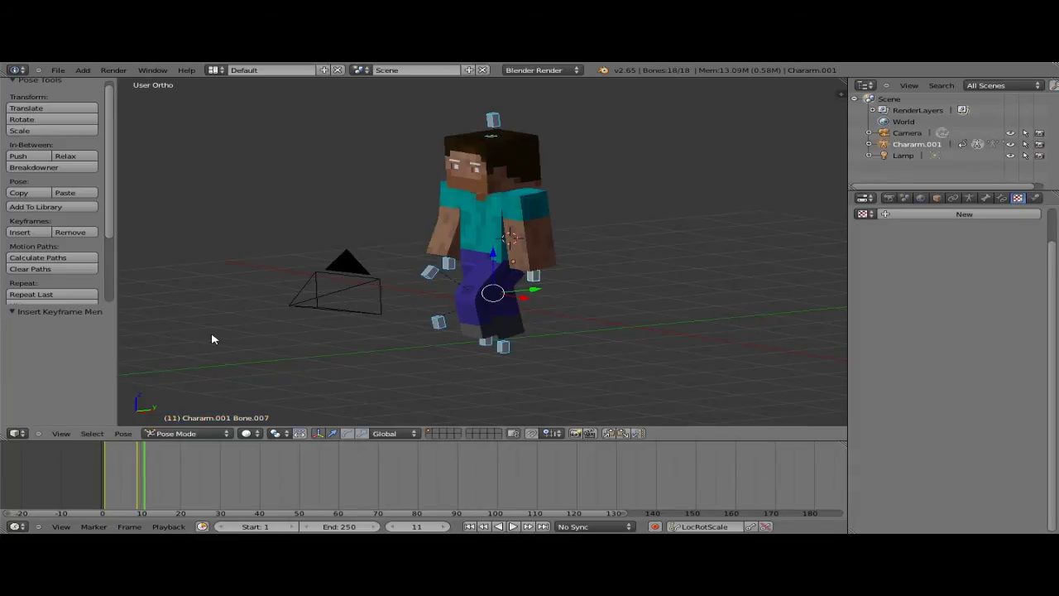
{"action": "key", "text": "Left"}
{"action": "key", "text": "Left"}
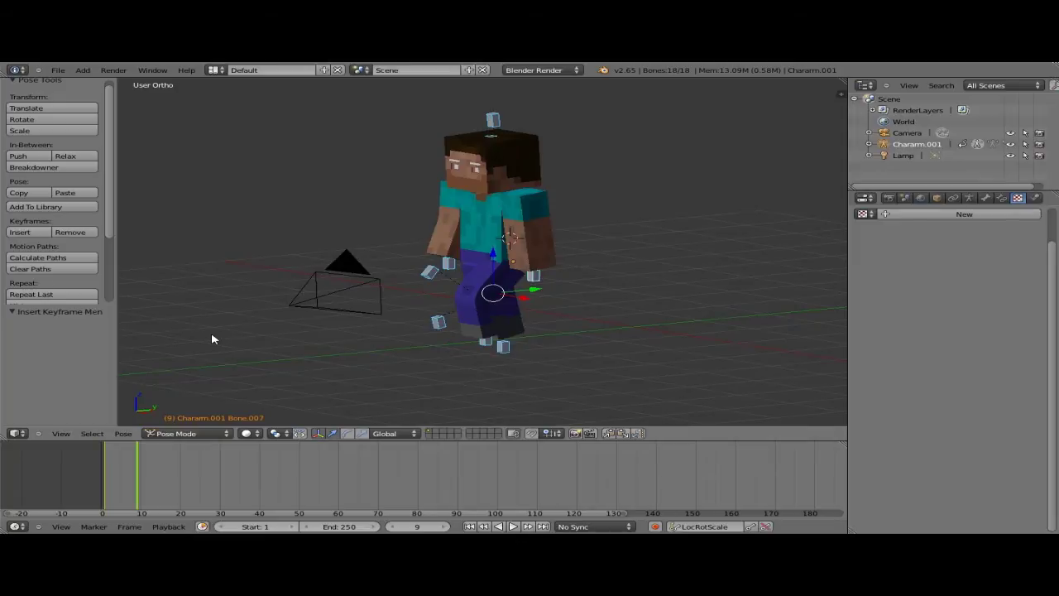
Advance the timeline to frame 17.
{"action": "key", "text": "Left"}
{"action": "key", "text": "Right"}
{"action": "key", "text": "Right"}
{"action": "key", "text": "Right"}
{"action": "key", "text": "Right"}
{"action": "key", "text": "Right"}
{"action": "key", "text": "Right"}
{"action": "key", "text": "Right"}
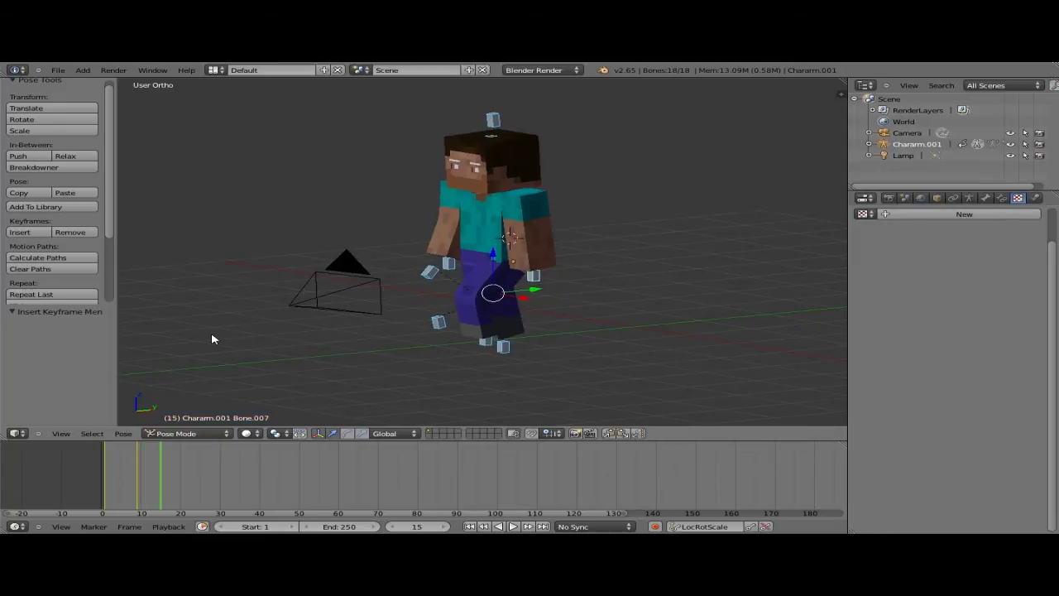
{"action": "key", "text": "Right"}
{"action": "key", "text": "Right"}
Move the left foot's control bone forward and down to the ground, about -0.485 in Y and -0.218 in Z.
{"action": "scroll", "coordinate": [488, 159], "scroll_direction": "down", "scroll_amount": 2}
{"action": "key", "text": "a"}
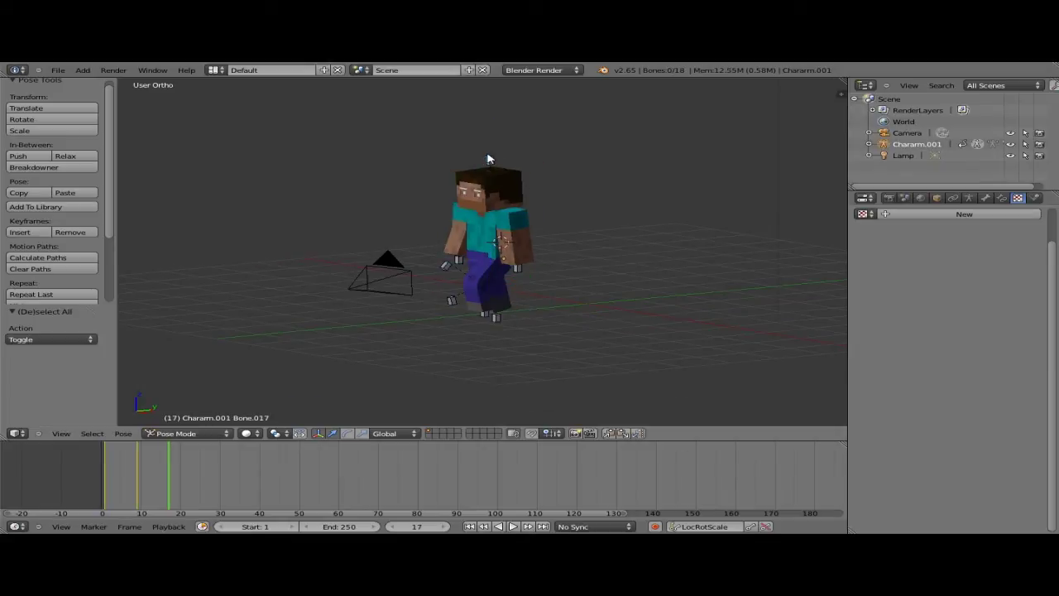
{"action": "key", "text": "a"}
{"action": "key", "text": "KP_3"}
{"action": "scroll", "coordinate": [488, 159], "scroll_direction": "up", "scroll_amount": 4}
{"action": "middle_click_drag", "start_coordinate": [416, 325], "coordinate": [548, 310], "text": "shift"}
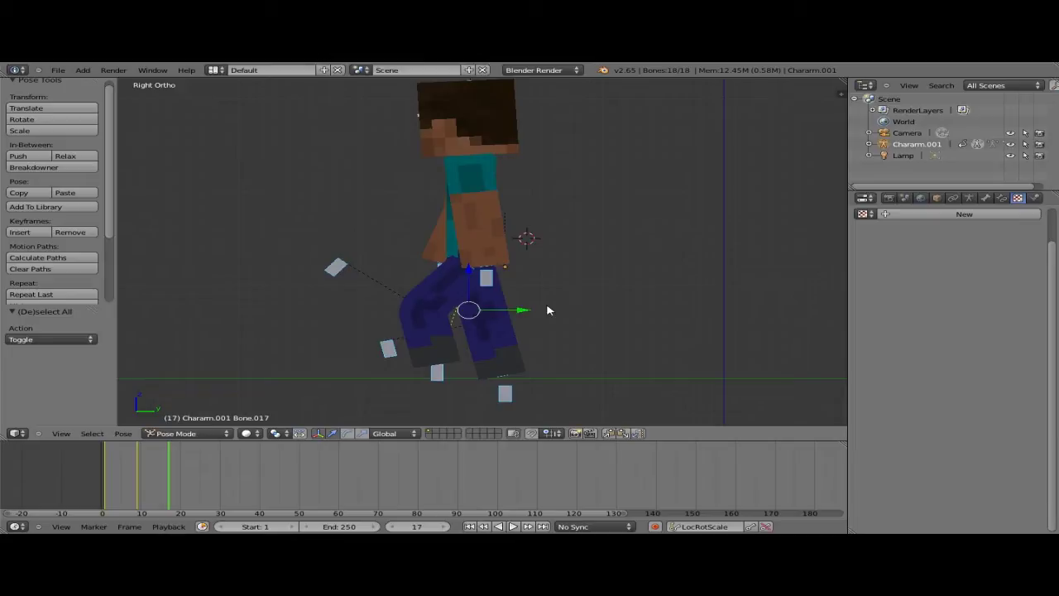
{"action": "middle_click_drag", "start_coordinate": [547, 311], "coordinate": [547, 307], "text": "shift"}
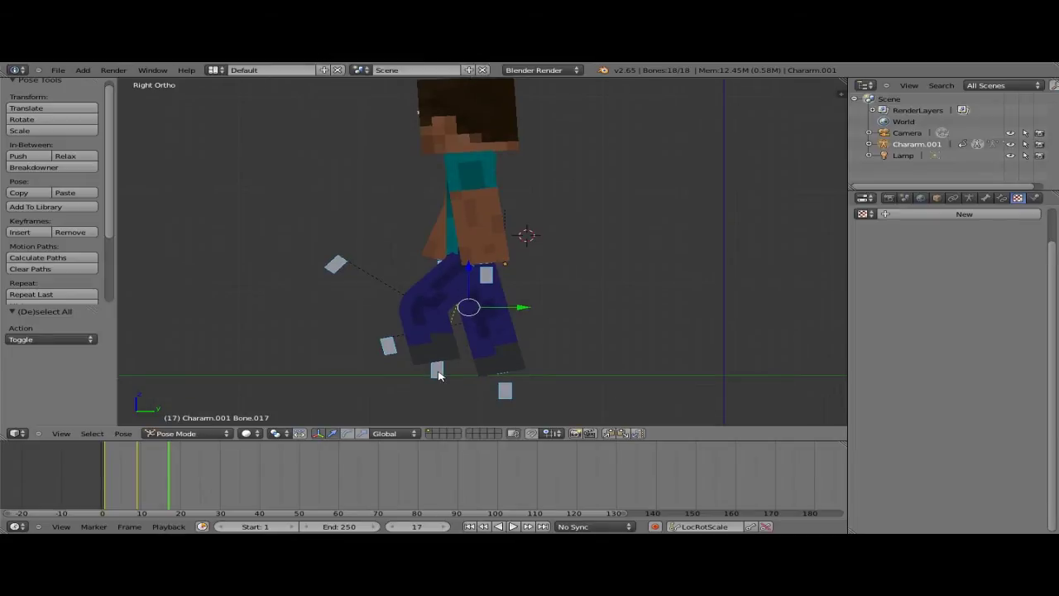
{"action": "right_click", "coordinate": [439, 375]}
{"action": "key", "text": "g"}
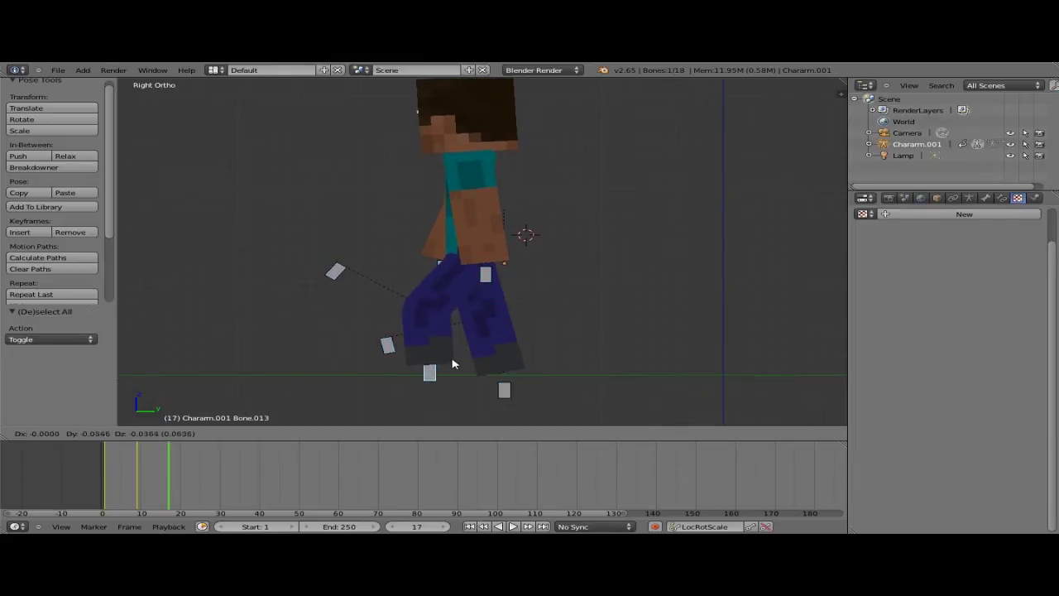
{"action": "right_click_drag", "start_coordinate": [400, 377], "coordinate": [403, 379]}
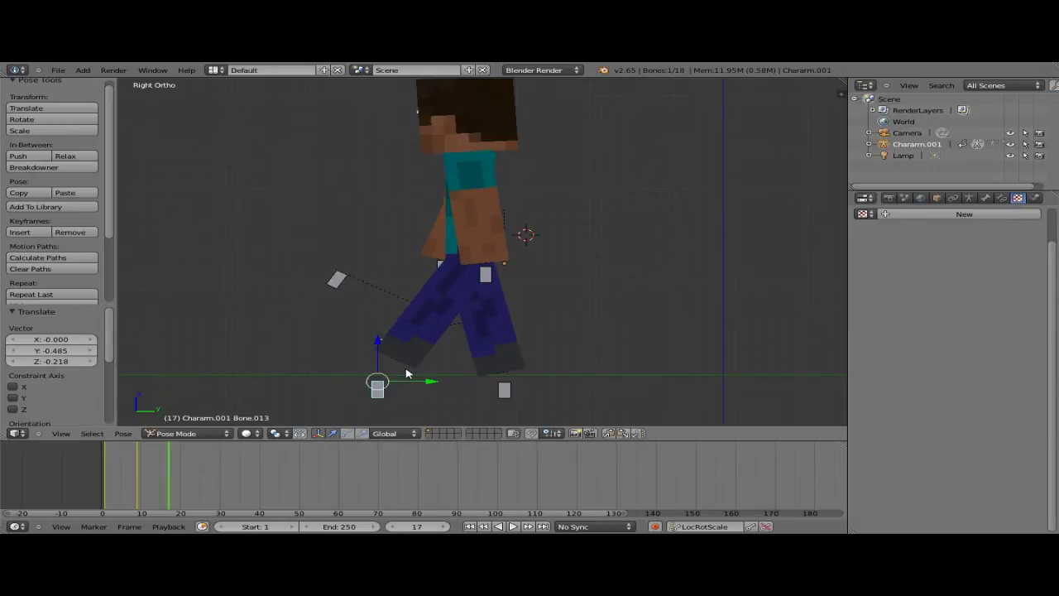
Move the lower torso bone forward about -0.255 along Y and lower it slightly, about -0.005 along Z.
{"action": "scroll", "coordinate": [406, 372], "scroll_direction": "down", "scroll_amount": 1}
{"action": "middle_click_drag", "start_coordinate": [406, 372], "coordinate": [449, 248]}
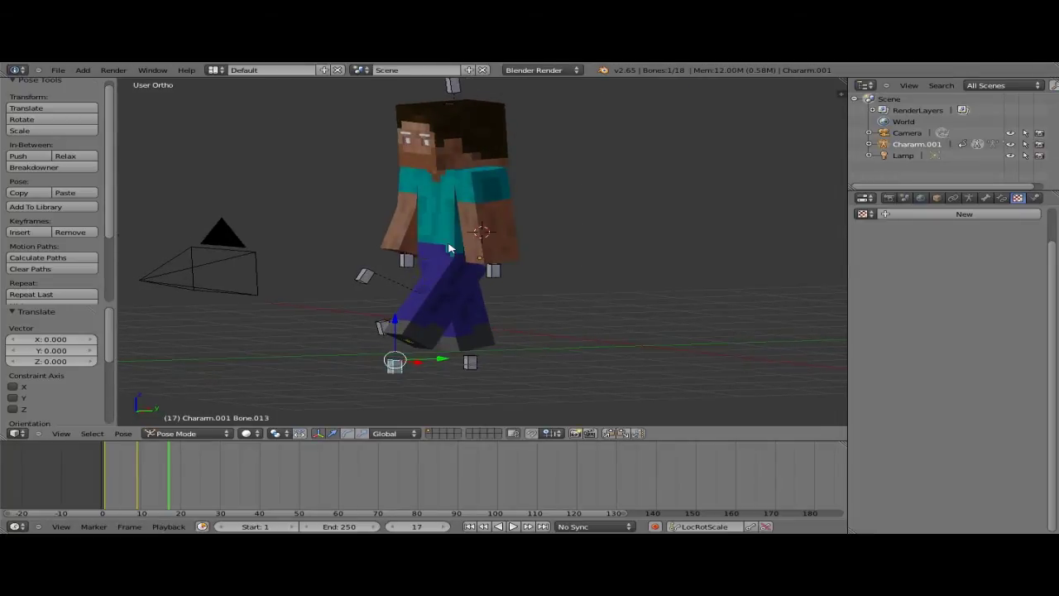
{"action": "key", "text": "z"}
{"action": "right_click", "coordinate": [449, 247]}
{"action": "key", "text": "KP_3"}
{"action": "key", "text": "z"}
{"action": "left_click_drag", "start_coordinate": [458, 255], "coordinate": [441, 257]}
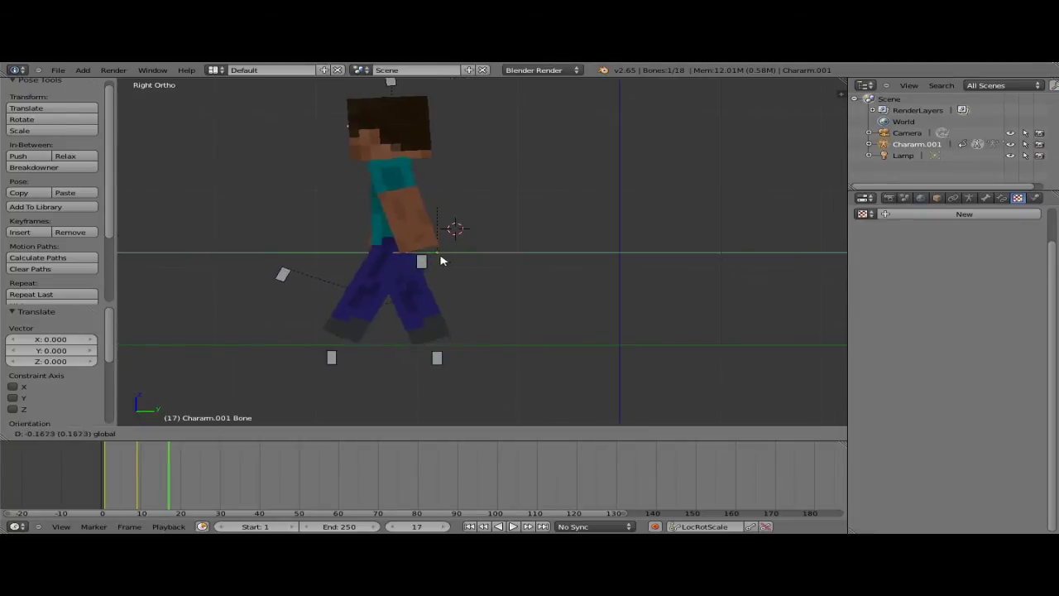
{"action": "left_click", "coordinate": [433, 259]}
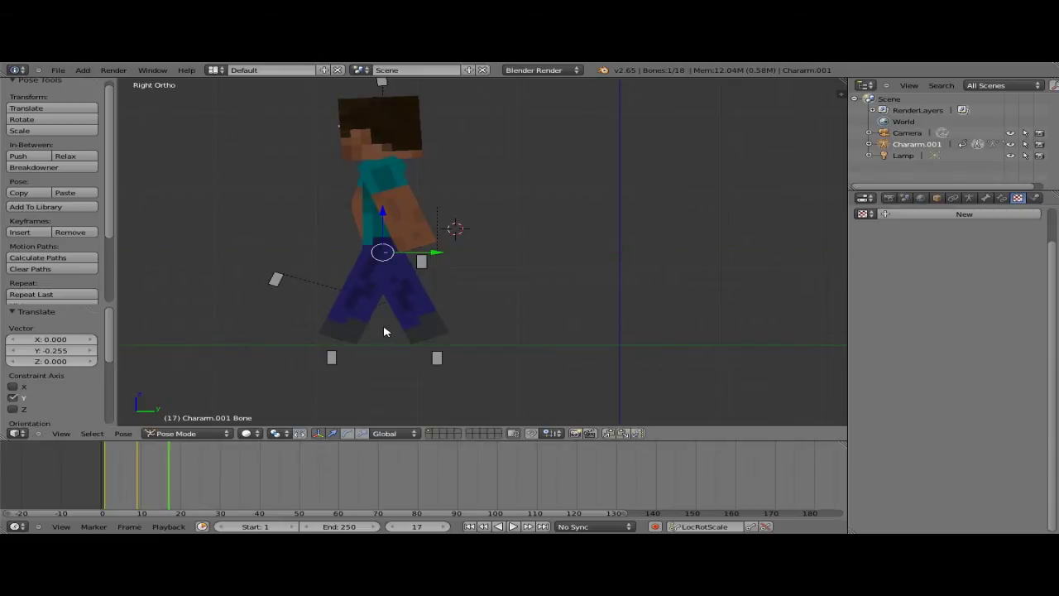
{"action": "scroll", "coordinate": [385, 331], "scroll_direction": "up", "scroll_amount": 2}
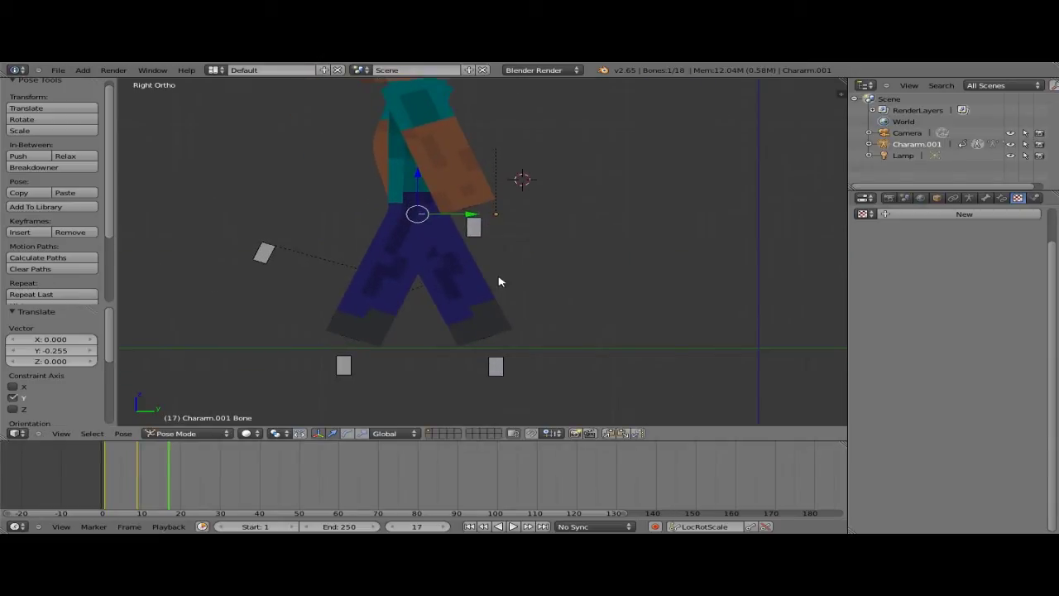
{"action": "middle_click_drag", "start_coordinate": [498, 281], "coordinate": [533, 254], "text": "shift"}
{"action": "left_click_drag", "start_coordinate": [452, 151], "coordinate": [454, 152]}
Move the right hand's control bone forward about -0.437 along Y.
{"action": "middle_click_drag", "start_coordinate": [454, 282], "coordinate": [242, 331]}
{"action": "middle_click_drag", "start_coordinate": [314, 348], "coordinate": [540, 263]}
{"action": "scroll", "coordinate": [303, 342], "scroll_direction": "up", "scroll_amount": 3}
{"action": "scroll", "coordinate": [539, 263], "scroll_direction": "up", "scroll_amount": 1}
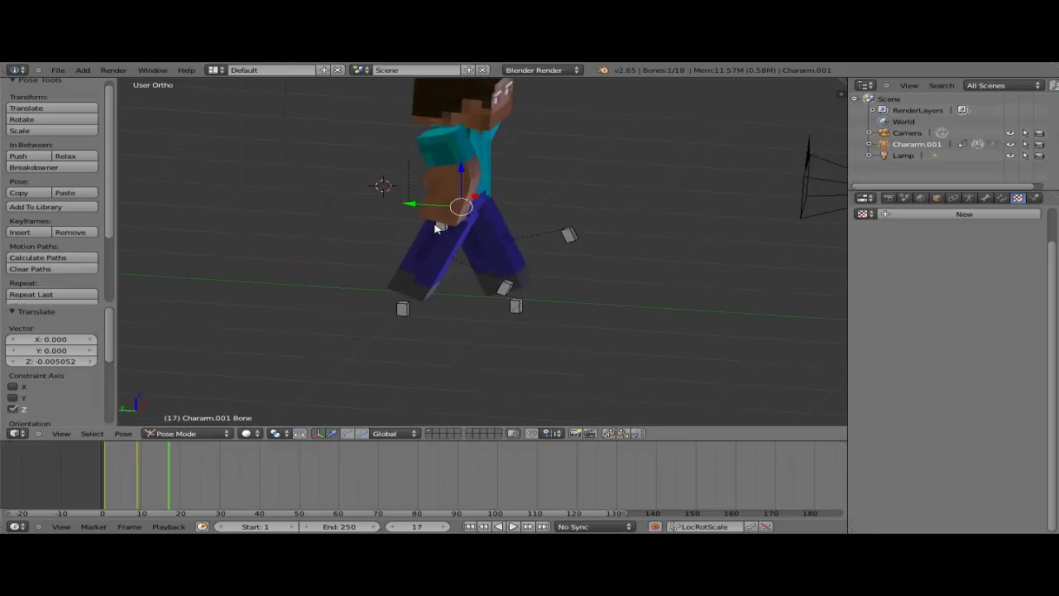
{"action": "right_click", "coordinate": [439, 226]}
{"action": "scroll", "coordinate": [432, 222], "scroll_direction": "up", "scroll_amount": 1}
{"action": "left_click_drag", "start_coordinate": [386, 210], "coordinate": [436, 208]}
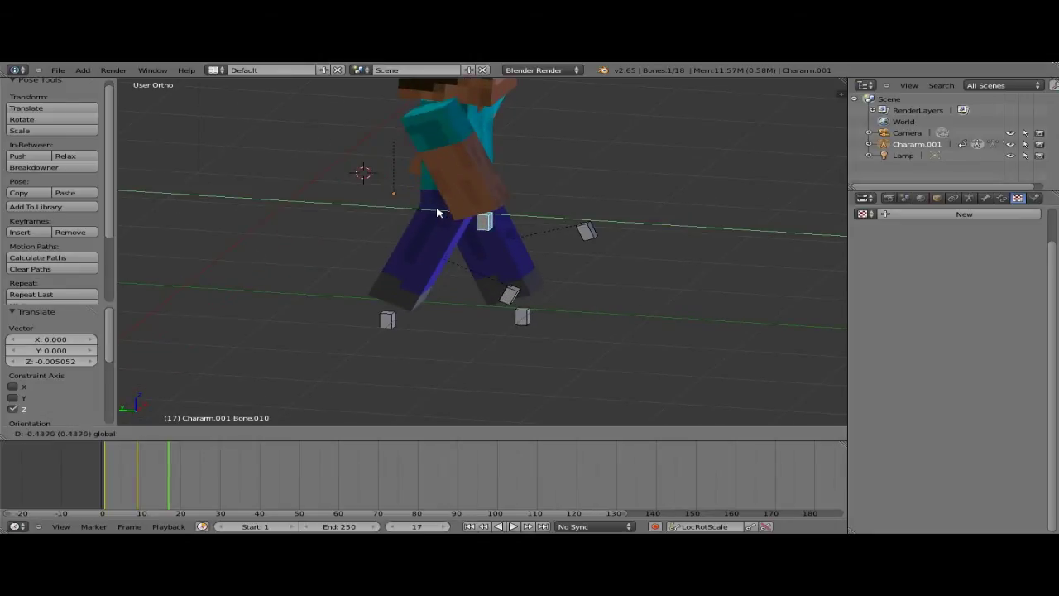
{"action": "left_click", "coordinate": [439, 213]}
Select all of the rig's bones and insert LocRotScale keyframes for them at frame 17.
{"action": "scroll", "coordinate": [439, 213], "scroll_direction": "down", "scroll_amount": 3}
{"action": "middle_click_drag", "start_coordinate": [439, 214], "coordinate": [648, 286]}
{"action": "scroll", "coordinate": [648, 286], "scroll_direction": "up", "scroll_amount": 2}
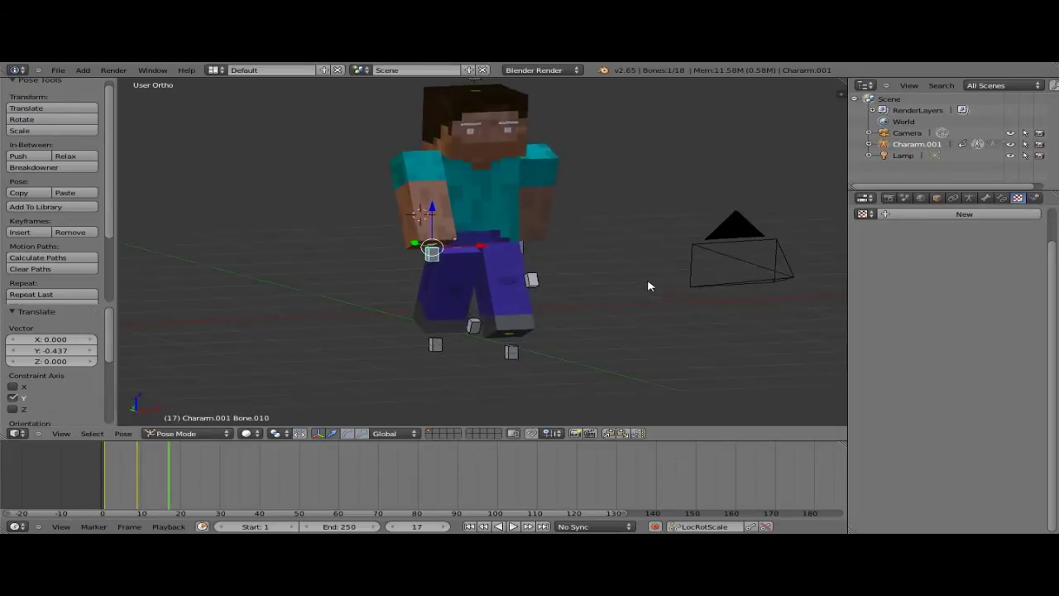
{"action": "right_click", "coordinate": [532, 279]}
{"action": "key", "text": "a"}
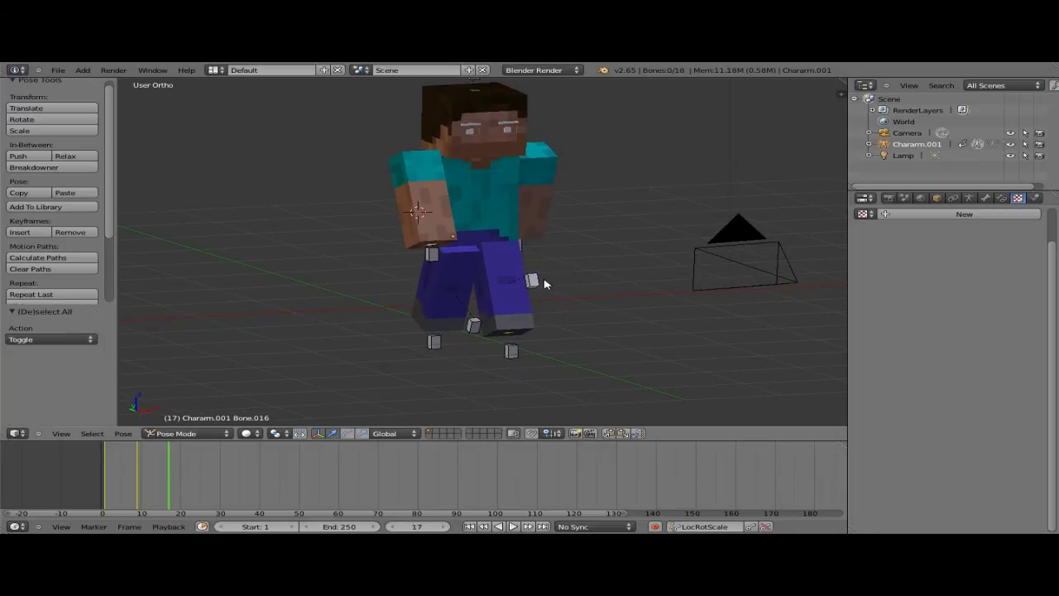
{"action": "key", "text": "a"}
{"action": "scroll", "coordinate": [544, 283], "scroll_direction": "down", "scroll_amount": 2}
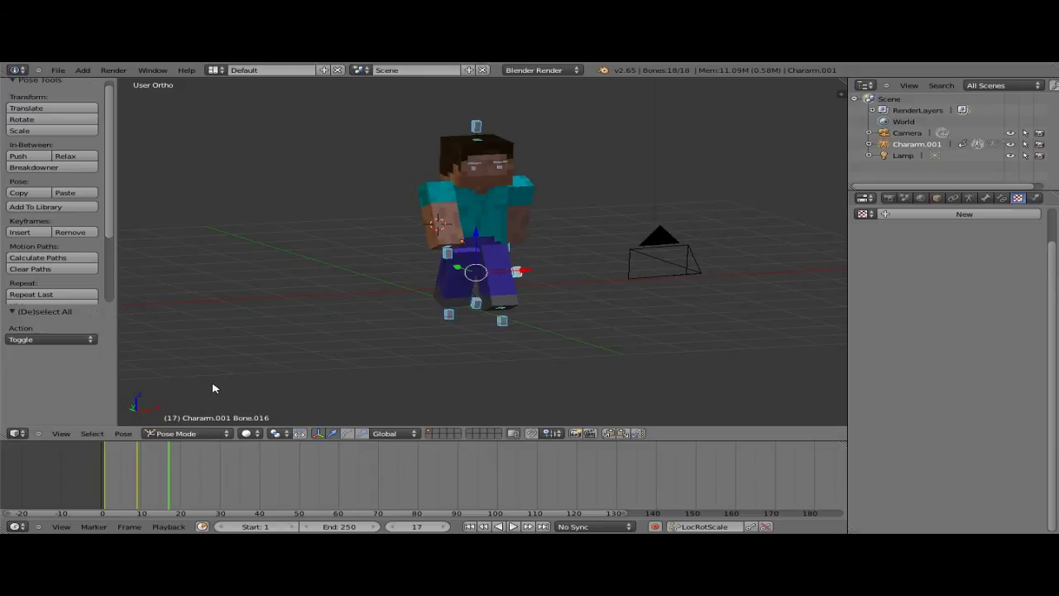
{"action": "key", "text": "i"}
{"action": "scroll", "coordinate": [388, 180], "scroll_direction": "down", "scroll_amount": 2}
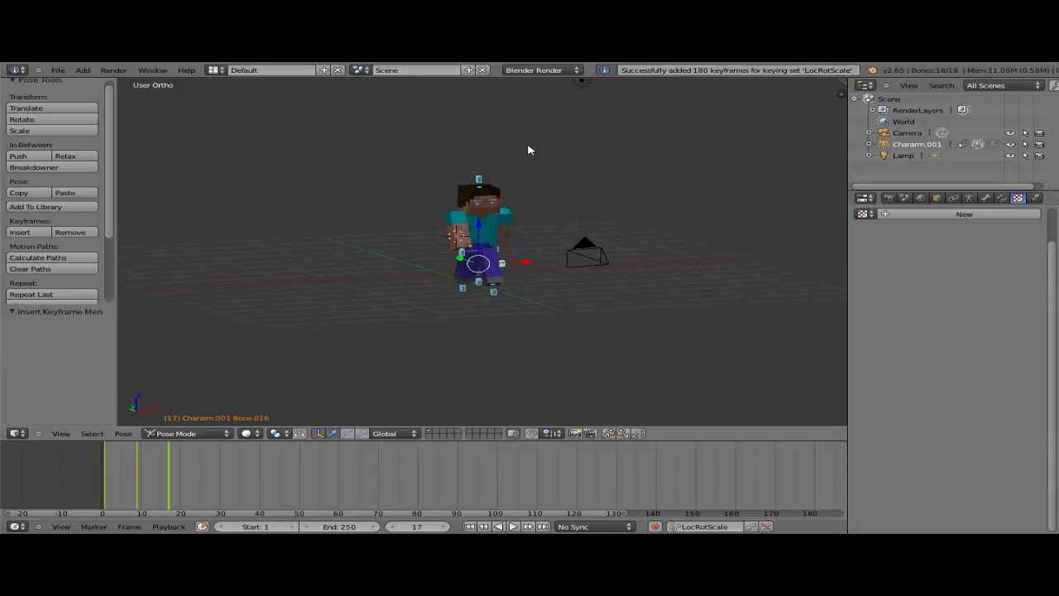
Look through the camera, switch to Object Mode and pull the camera back along its local Z axis, about -5.191 in Y.
{"action": "middle_click_drag", "start_coordinate": [528, 150], "coordinate": [442, 192]}
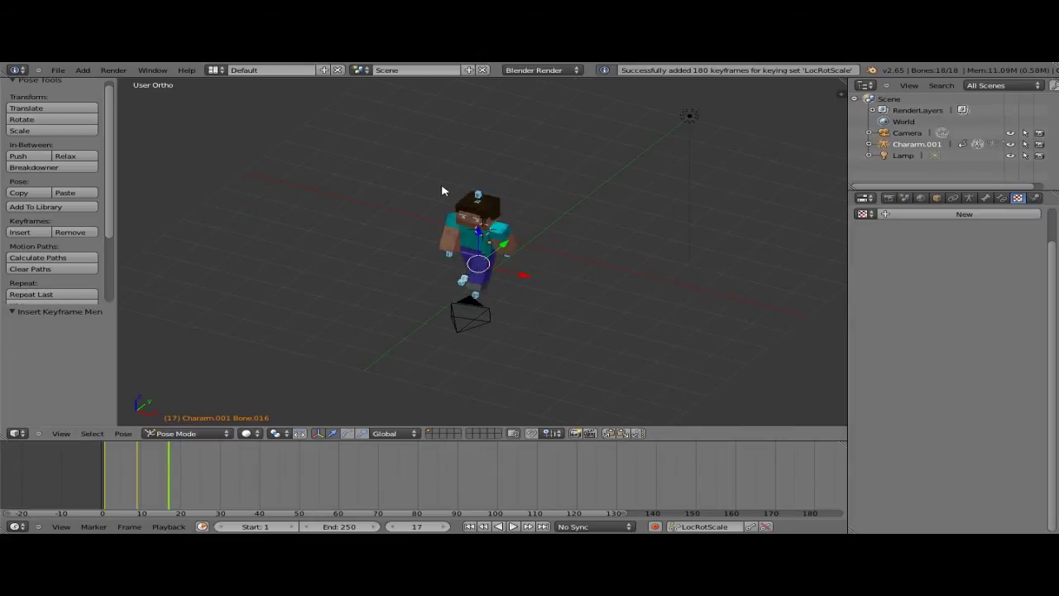
{"action": "key", "text": "KP_0"}
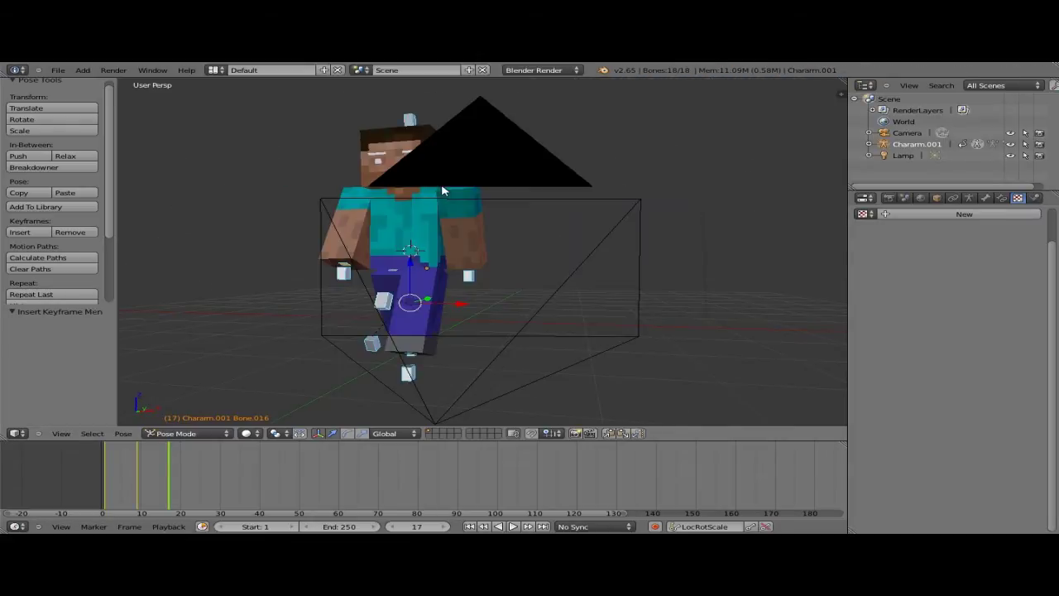
{"action": "key", "text": "KP_0"}
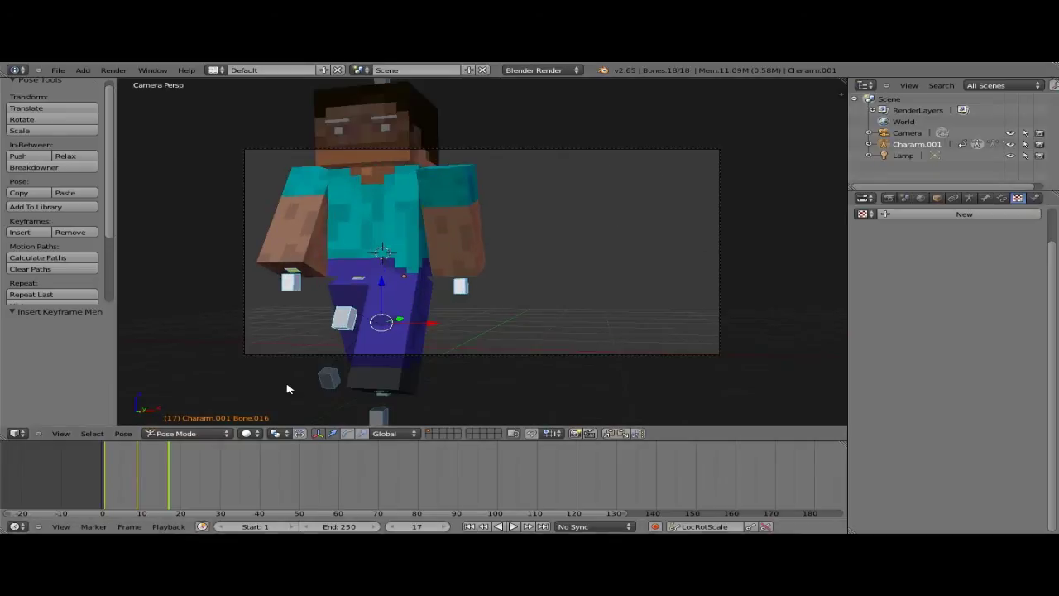
{"action": "key", "text": "ctrl+Tab"}
{"action": "right_click", "coordinate": [500, 153]}
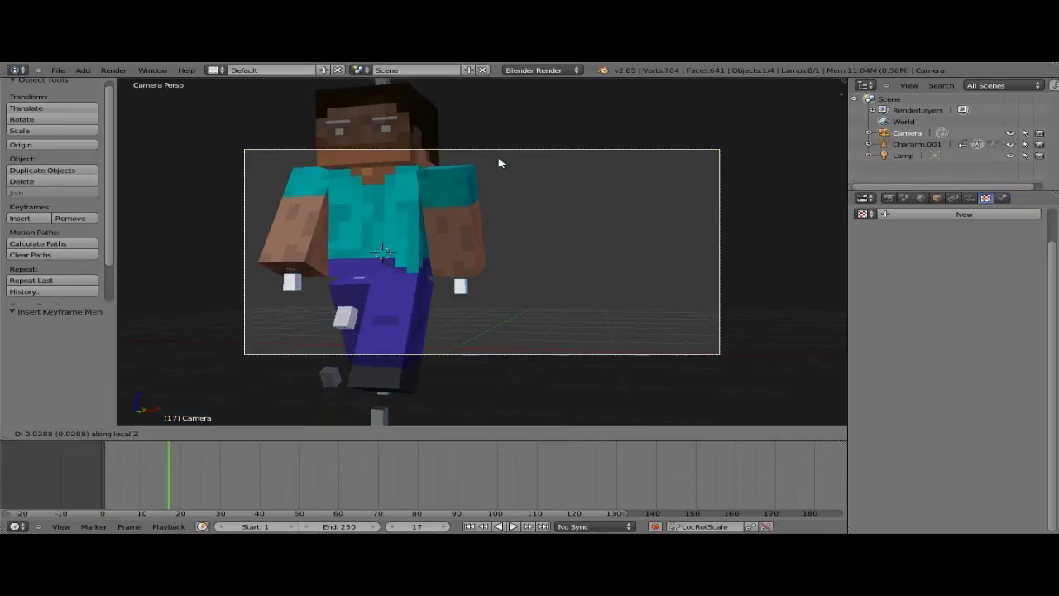
{"action": "key", "text": "g"}
{"action": "key", "text": "z"}
{"action": "key", "text": "z"}
{"action": "left_click", "coordinate": [508, 223]}
Shift the camera slightly in its view plane to centre the walking character in the frame.
{"action": "key", "text": "g"}
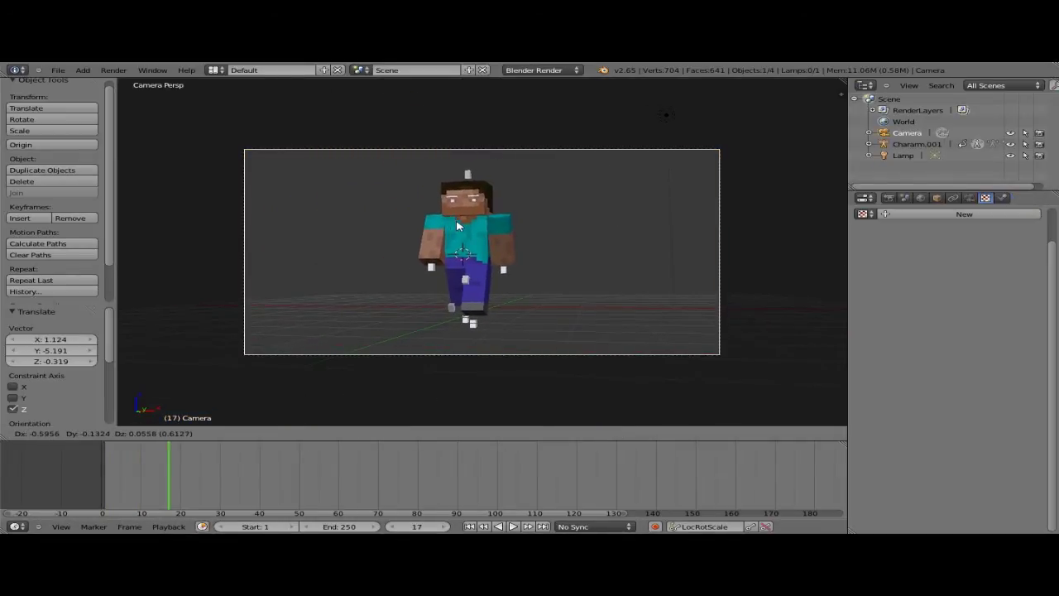
{"action": "left_click", "coordinate": [457, 221]}
{"action": "key", "text": "g"}
{"action": "left_click", "coordinate": [462, 223]}
Scrub back through the keyed frames, return to the start and play the animation through the camera.
{"action": "left_click_drag", "start_coordinate": [155, 463], "coordinate": [126, 488]}
{"action": "left_click_drag", "start_coordinate": [142, 482], "coordinate": [110, 514]}
{"action": "key", "text": "shift+Left"}
{"action": "key", "text": "alt+a"}
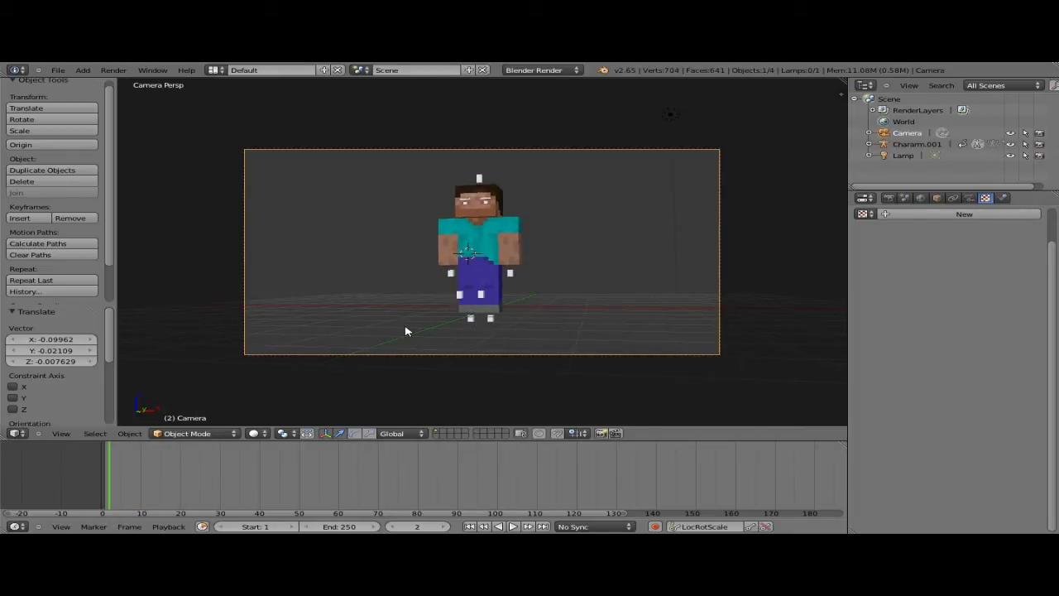
Return the character rig to Pose Mode, select all bones and insert their LocRotScale keyframes again at frame 17.
{"action": "right_click", "coordinate": [480, 181]}
{"action": "key", "text": "ctrl+Tab"}
{"action": "key", "text": "a"}
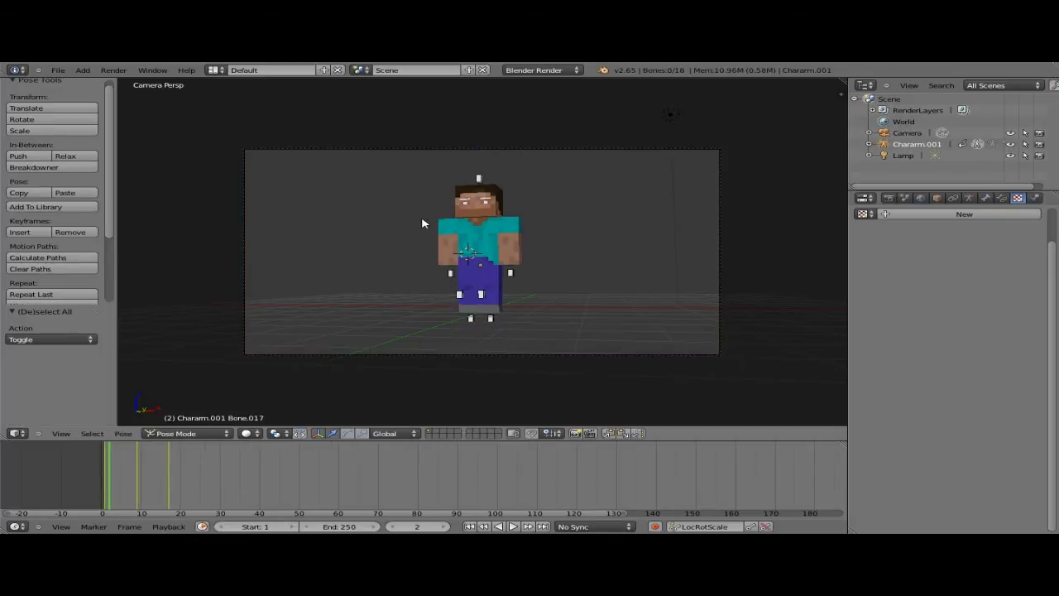
{"action": "key", "text": "a"}
{"action": "key", "text": "KP_3"}
{"action": "scroll", "coordinate": [425, 224], "scroll_direction": "up", "scroll_amount": 6}
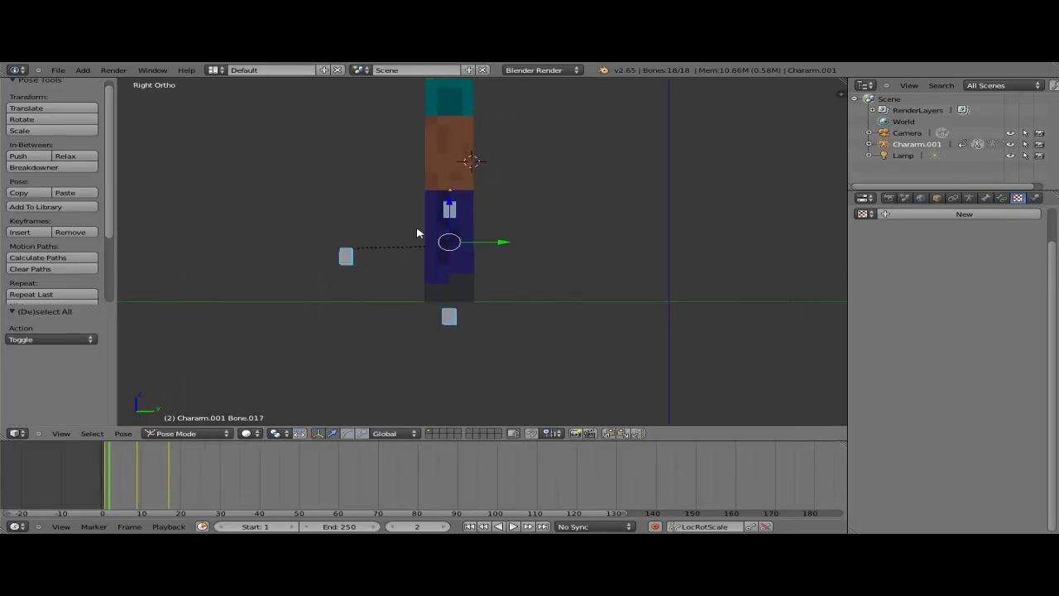
{"action": "middle_click_drag", "start_coordinate": [528, 226], "coordinate": [447, 264]}
{"action": "left_click", "coordinate": [168, 490]}
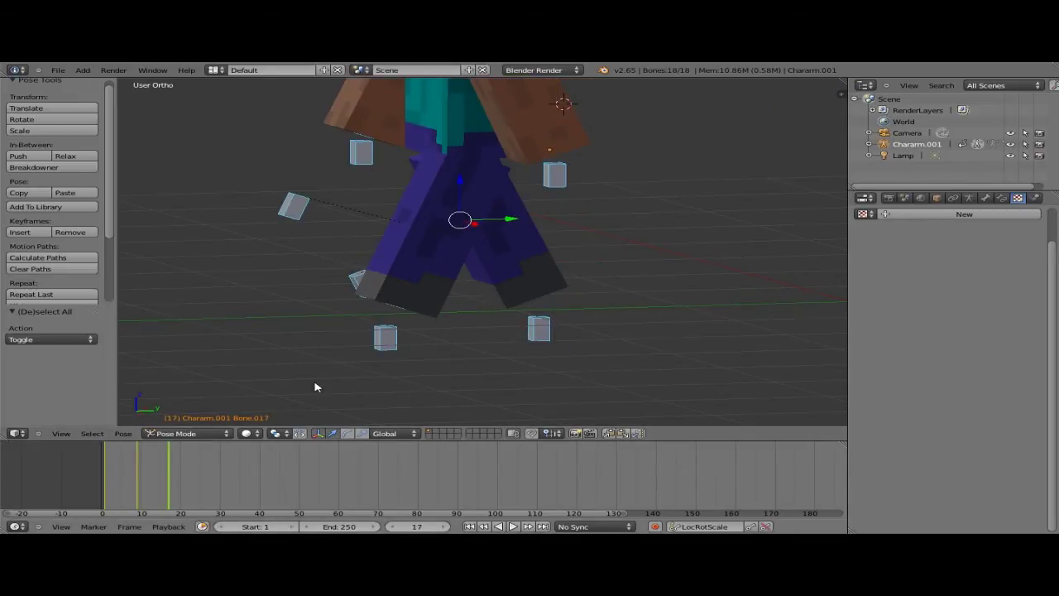
{"action": "key", "text": "i"}
Advance the timeline to frame 25.
{"action": "key", "text": "Right"}
{"action": "key", "text": "Right"}
{"action": "key", "text": "Right"}
{"action": "key", "text": "Right"}
{"action": "key", "text": "Right"}
{"action": "key", "text": "Right"}
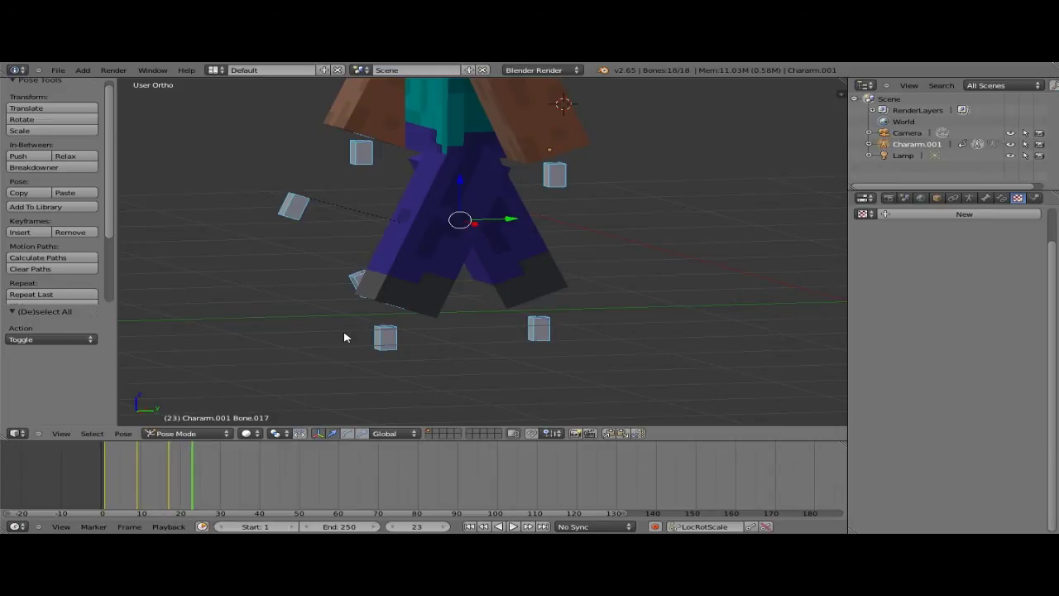
{"action": "key", "text": "Right"}
{"action": "key", "text": "Right"}
Show the character in wireframe from the right side and select the lower torso bone.
{"action": "key", "text": "KP_3"}
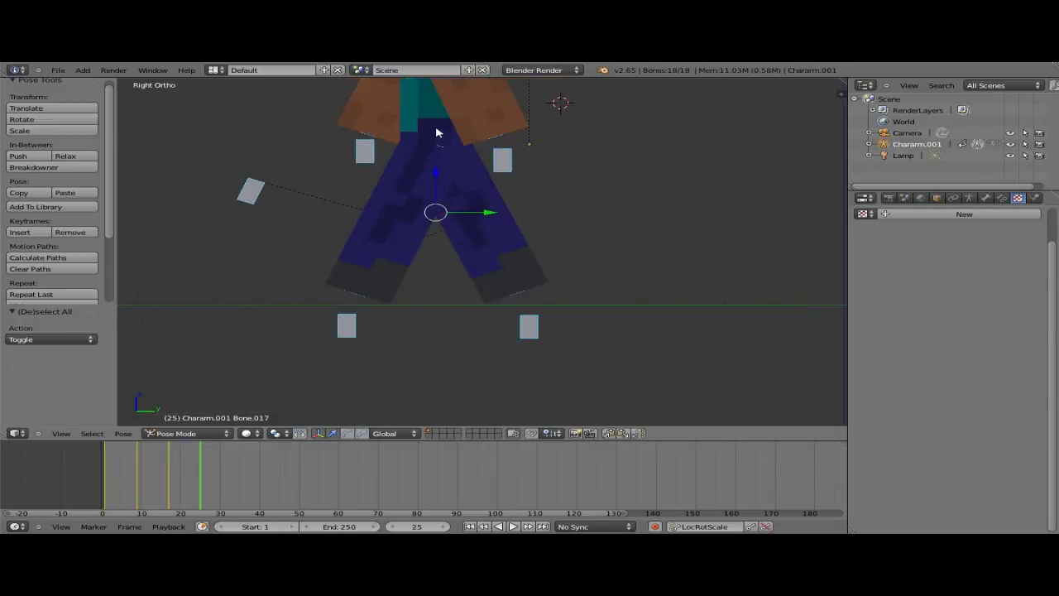
{"action": "right_click", "coordinate": [436, 130]}
{"action": "key", "text": "z"}
{"action": "scroll", "coordinate": [505, 196], "scroll_direction": "down", "scroll_amount": 1}
{"action": "mouse_move", "coordinate": [462, 193]}
{"action": "middle_mouse_down", "text": "shift"}
{"action": "mouse_move", "coordinate": [505, 196]}
{"action": "mouse_move", "coordinate": [542, 243]}
{"action": "middle_mouse_up", "text": "shift"}
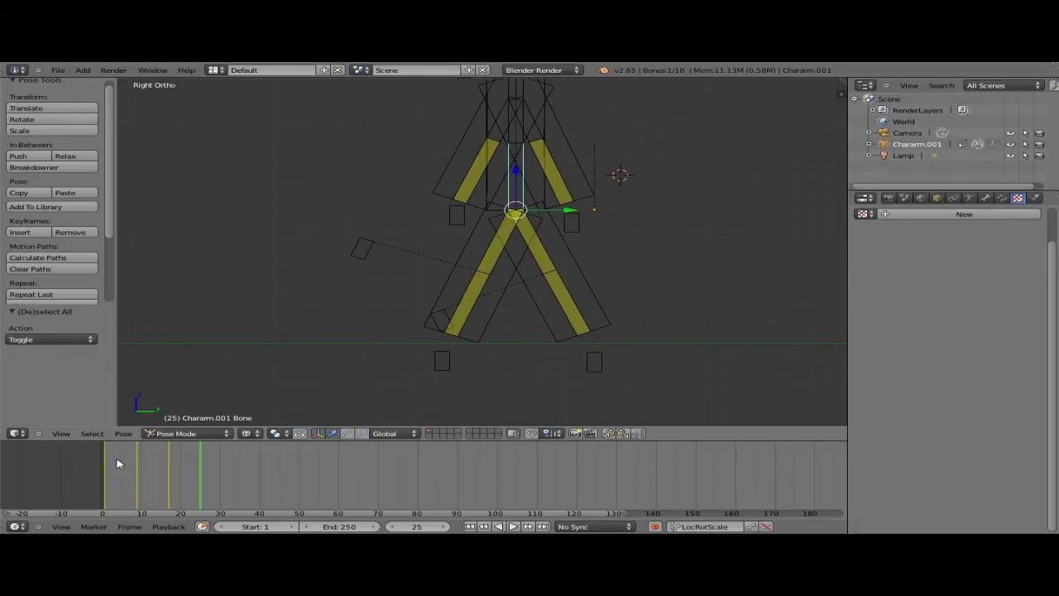
Compare the leg and arm poses at frames 9 and 17 from several angles.
{"action": "left_click", "coordinate": [169, 482]}
{"action": "left_click", "coordinate": [139, 481]}
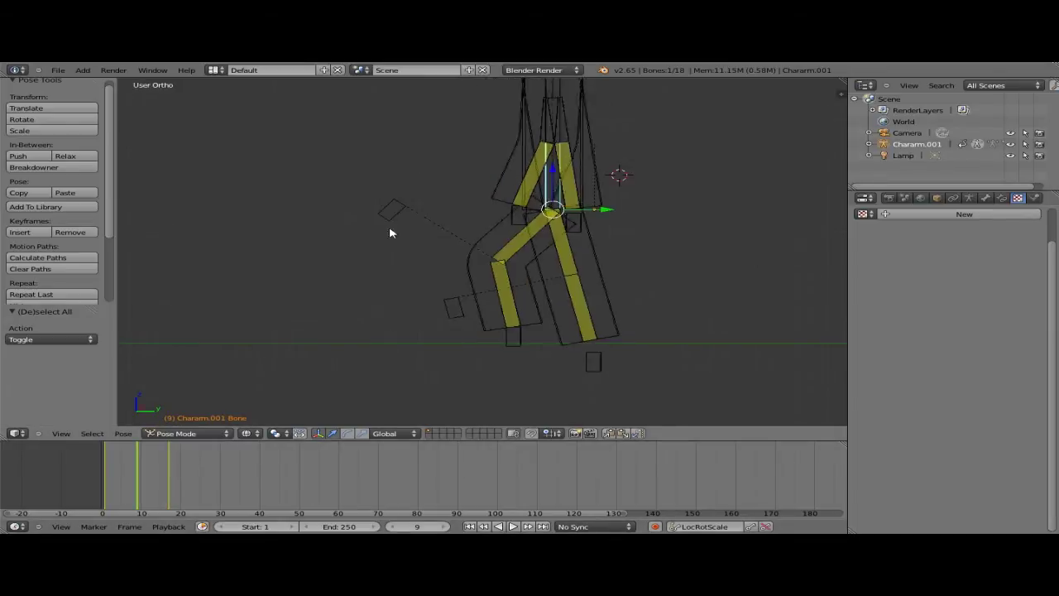
{"action": "middle_click_drag", "start_coordinate": [390, 230], "coordinate": [243, 480]}
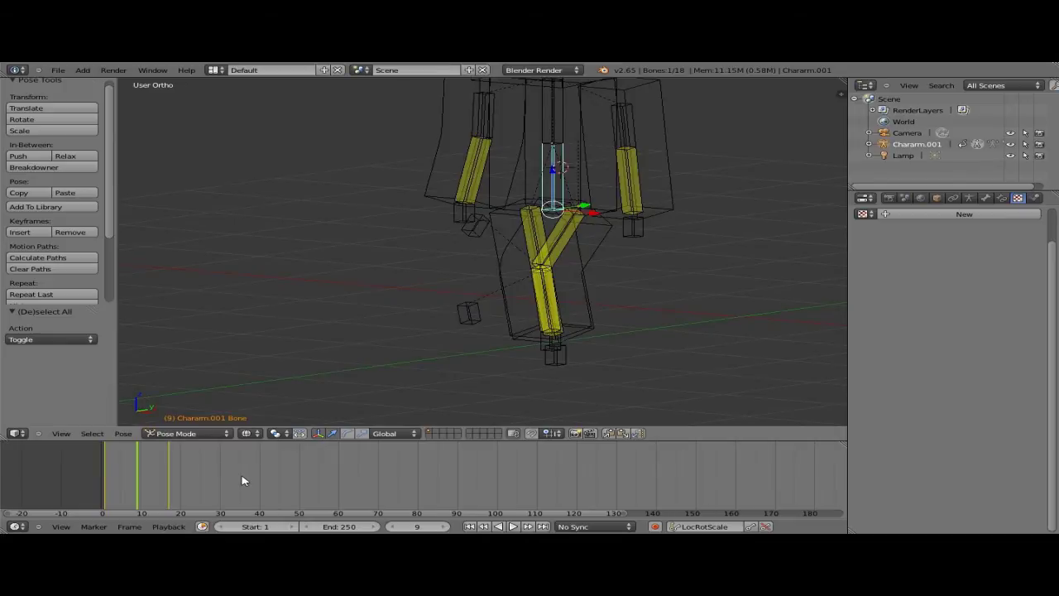
{"action": "left_click", "coordinate": [169, 484]}
{"action": "middle_click_drag", "start_coordinate": [304, 358], "coordinate": [397, 274]}
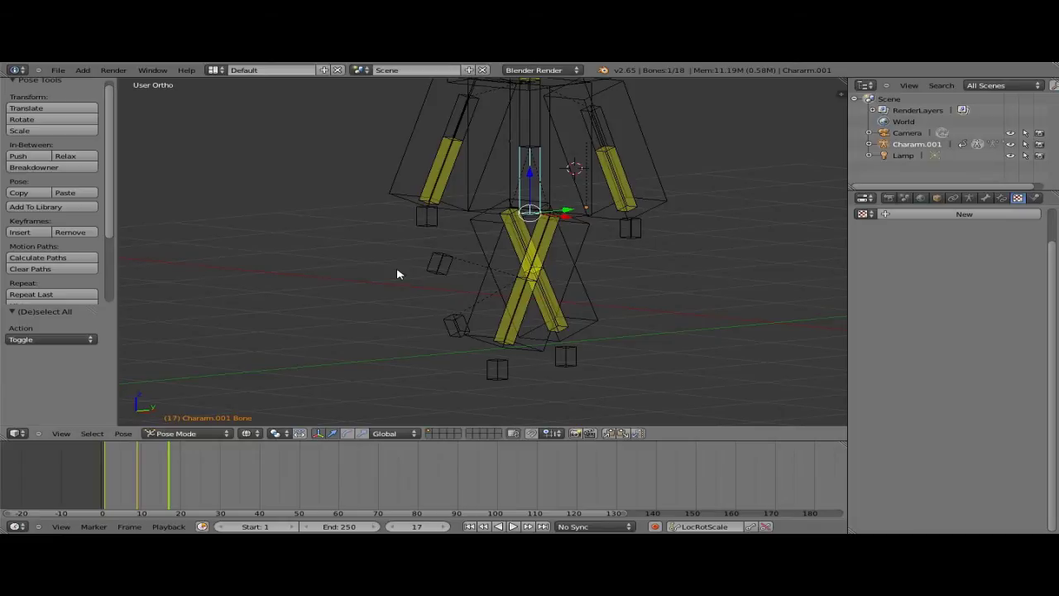
{"action": "middle_click_drag", "start_coordinate": [397, 274], "coordinate": [457, 273]}
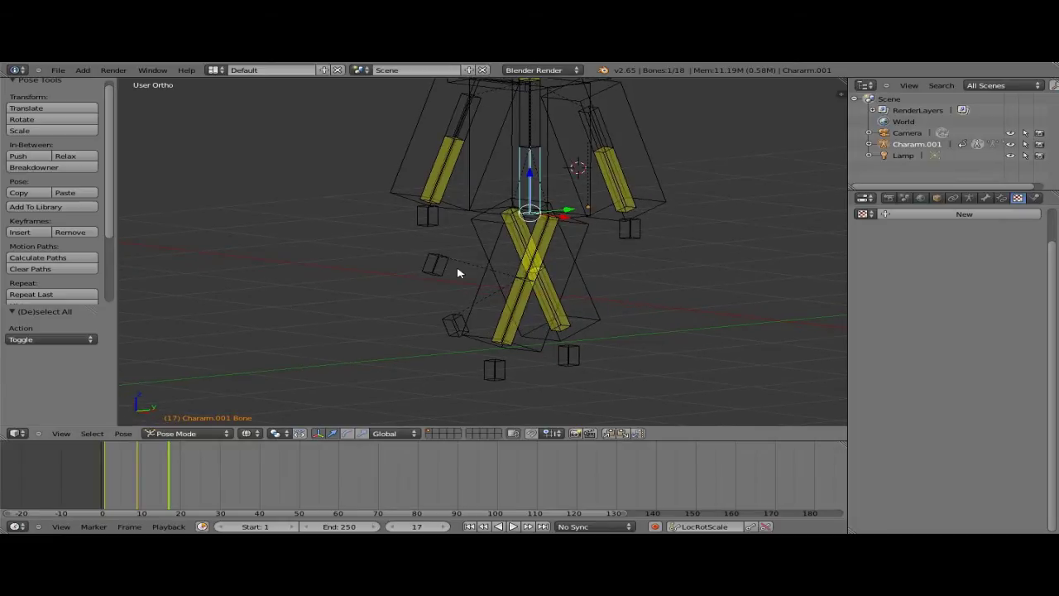
{"action": "scroll", "coordinate": [458, 274], "scroll_direction": "down", "scroll_amount": 2}
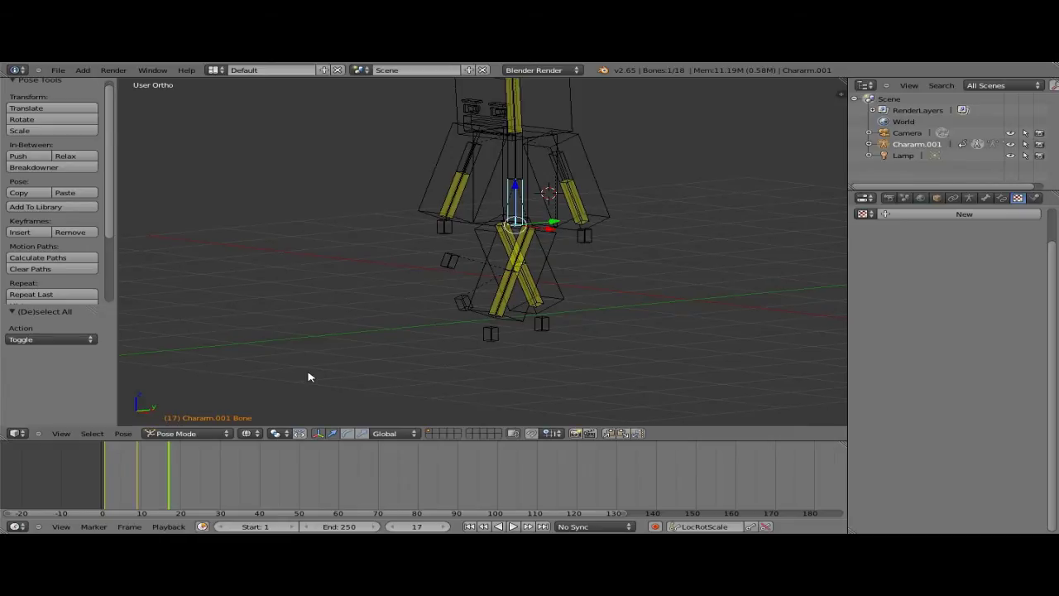
{"action": "middle_click_drag", "start_coordinate": [308, 378], "coordinate": [538, 281]}
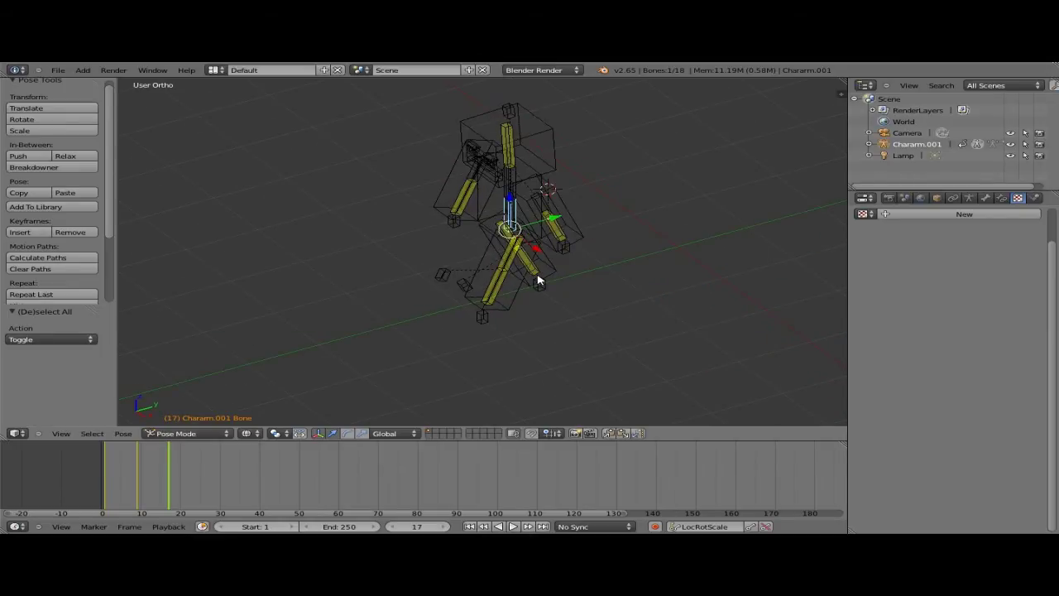
{"action": "middle_click_drag", "start_coordinate": [537, 275], "coordinate": [528, 271]}
Advance the timeline to frame 33.
{"action": "key", "text": "Right"}
{"action": "key", "text": "Right"}
{"action": "key", "text": "Right"}
{"action": "key", "text": "Right"}
{"action": "key", "text": "Right"}
{"action": "key", "text": "Right"}
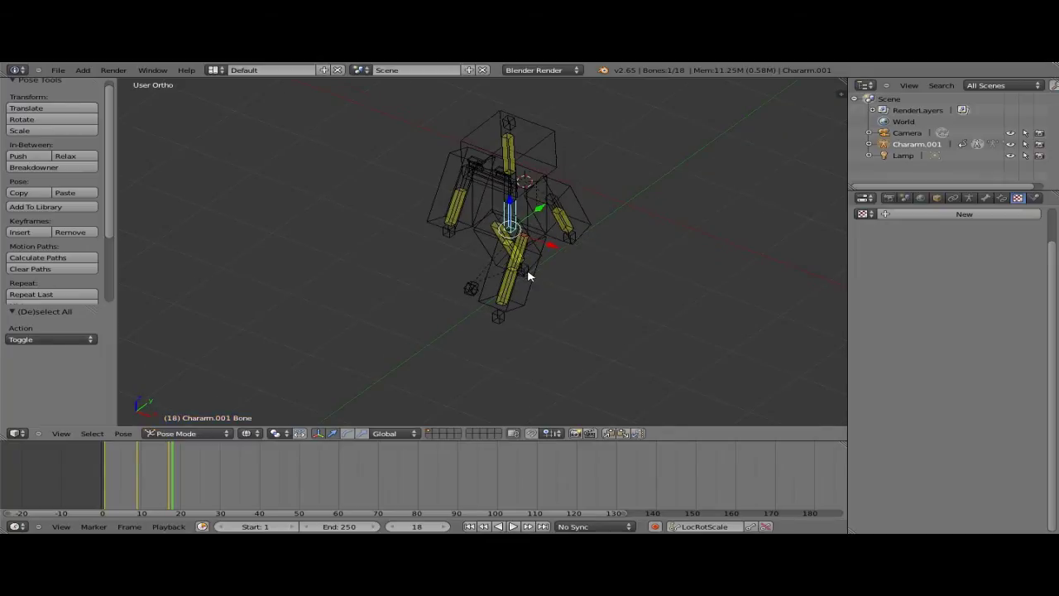
{"action": "key", "text": "Right"}
{"action": "key", "text": "Right"}
{"action": "key", "text": "Right"}
{"action": "key", "text": "Right"}
{"action": "key", "text": "Right"}
{"action": "key", "text": "Right"}
{"action": "key", "text": "Right"}
{"action": "key", "text": "Right"}
{"action": "key", "text": "Right"}
{"action": "key", "text": "Right"}
Move the lower torso bone forward about -0.849 along Y in the right side view.
{"action": "key", "text": "a"}
{"action": "key", "text": "a"}
{"action": "key", "text": "KP_6"}
{"action": "key", "text": "KP_6"}
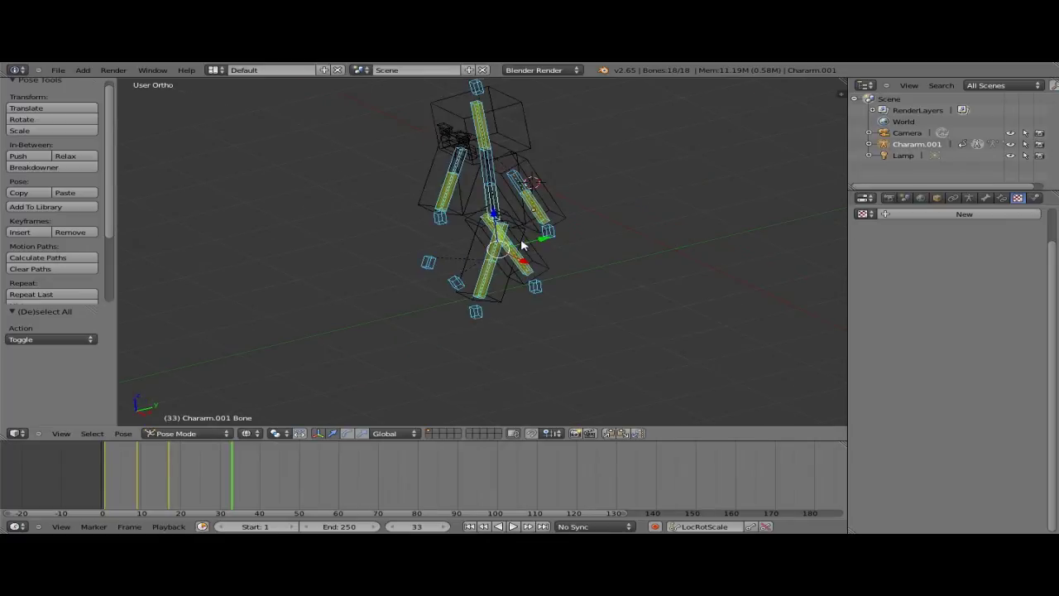
{"action": "key", "text": "KP_3"}
{"action": "scroll", "coordinate": [502, 234], "scroll_direction": "up", "scroll_amount": 4}
{"action": "middle_click_drag", "start_coordinate": [502, 229], "coordinate": [546, 256], "text": "shift"}
{"action": "right_click", "coordinate": [496, 223]}
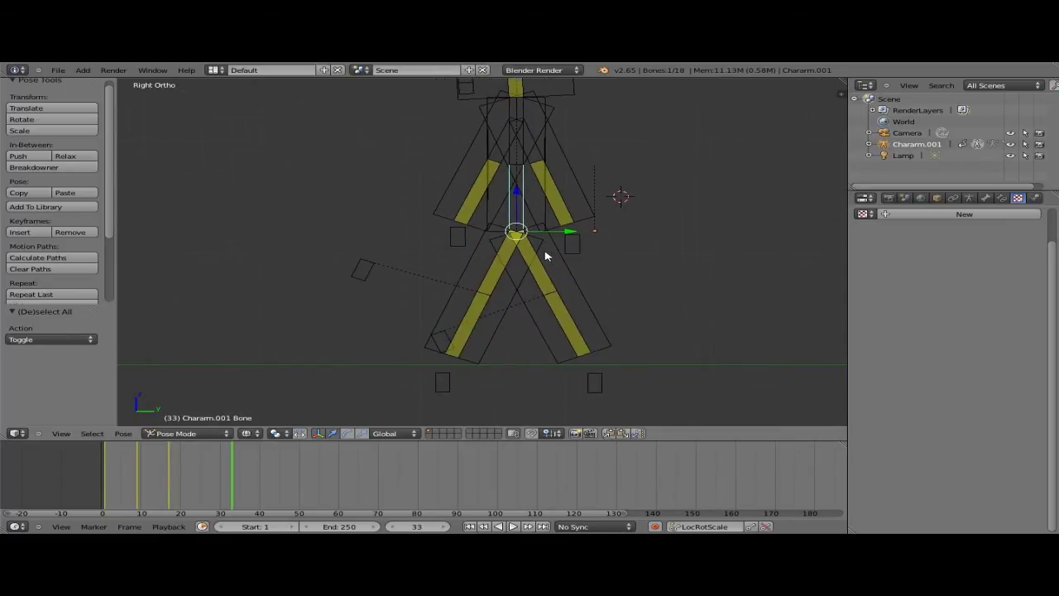
{"action": "key", "text": "g"}
{"action": "key", "text": "y"}
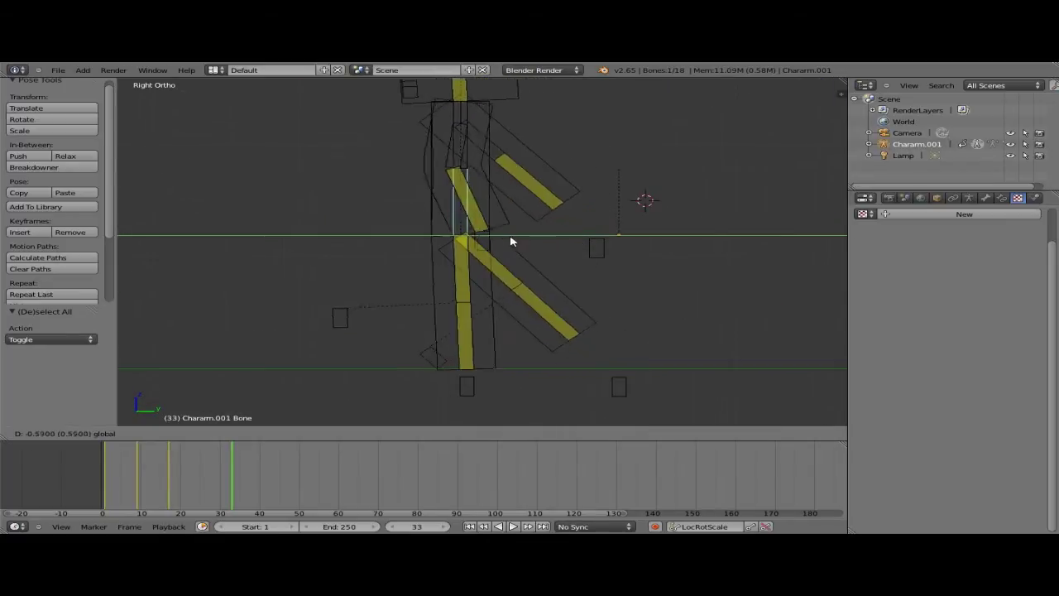
{"action": "left_click", "coordinate": [473, 241]}
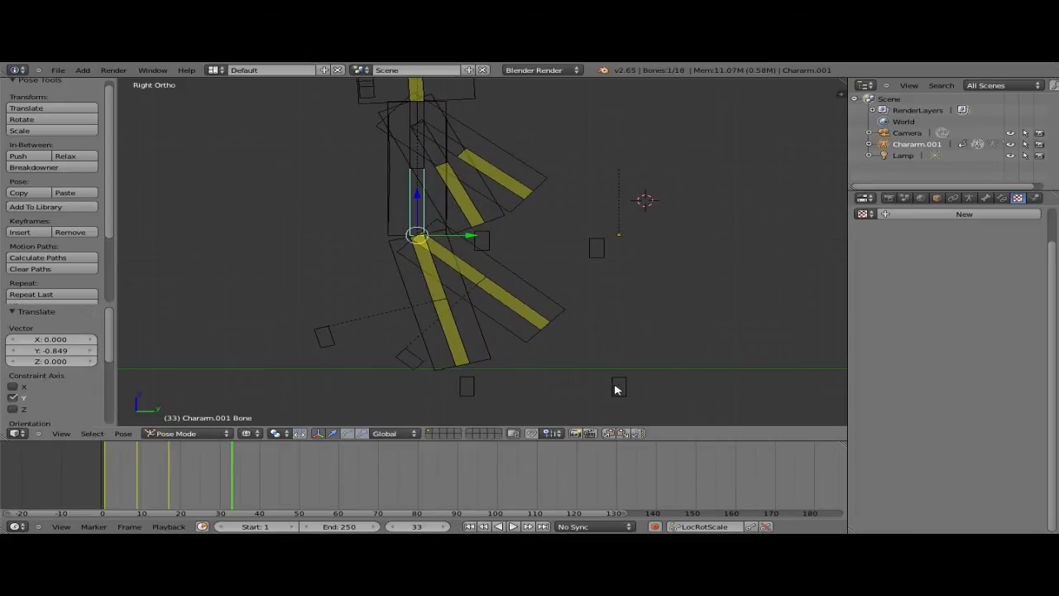
Lift the right foot's control bone forward about -1.753 in Y and 0.253 in Z, and restore the textured display.
{"action": "right_click", "coordinate": [616, 389]}
{"action": "key", "text": "g"}
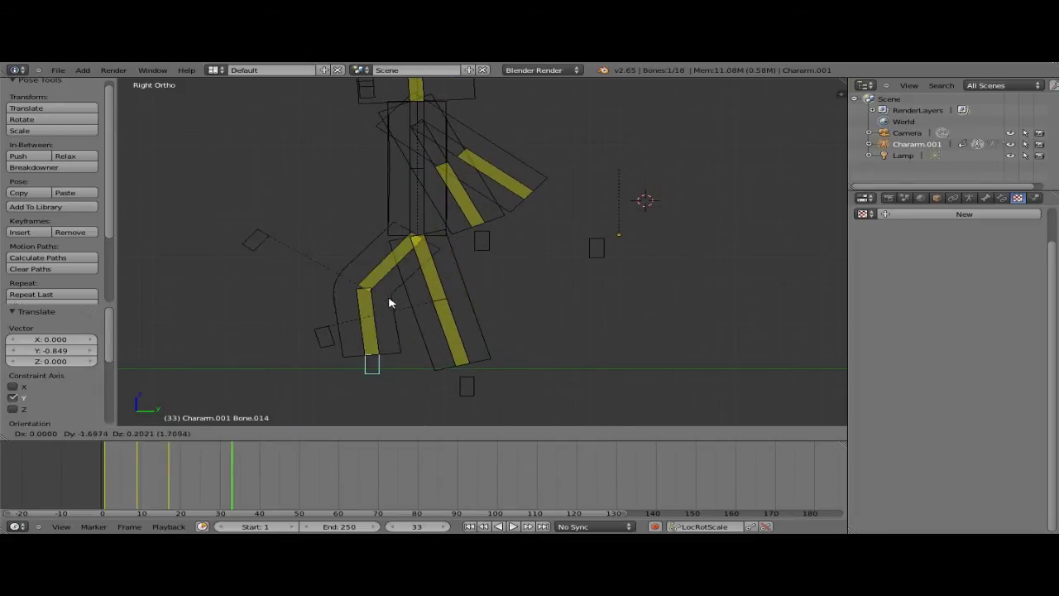
{"action": "left_click", "coordinate": [388, 303]}
{"action": "mouse_move", "coordinate": [433, 273]}
{"action": "middle_mouse_down"}
{"action": "mouse_move", "coordinate": [572, 300]}
{"action": "mouse_move", "coordinate": [568, 312]}
{"action": "middle_mouse_up"}
{"action": "key", "text": "alt+z"}
{"action": "middle_click_drag", "start_coordinate": [468, 299], "coordinate": [430, 291]}
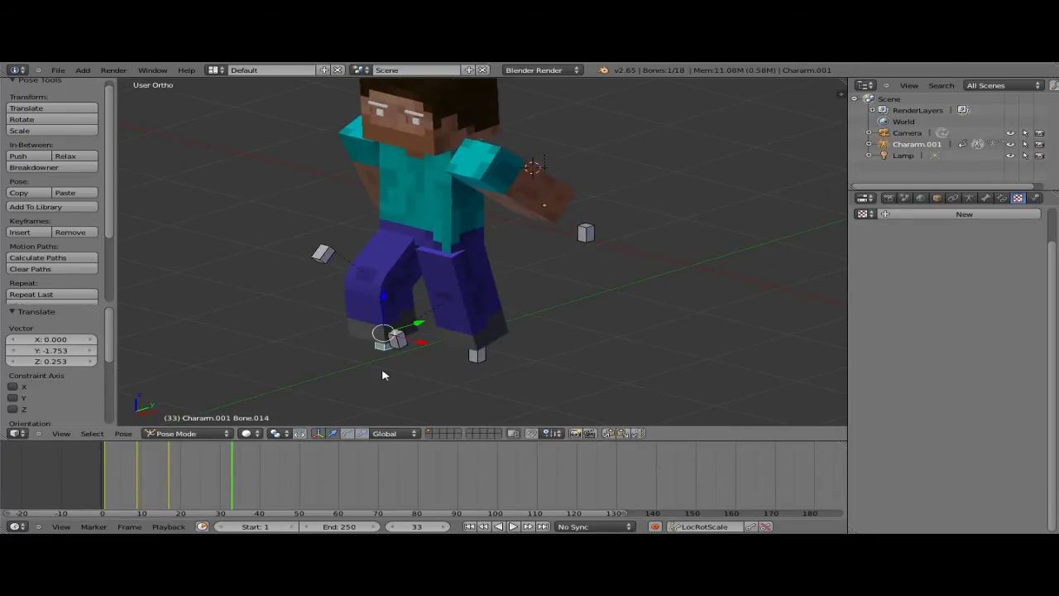
Move the left hand's control bone forward about -1.585 along Y.
{"action": "middle_click_drag", "start_coordinate": [386, 371], "coordinate": [579, 267]}
{"action": "right_click", "coordinate": [572, 258]}
{"action": "left_click_drag", "start_coordinate": [613, 258], "coordinate": [461, 302]}
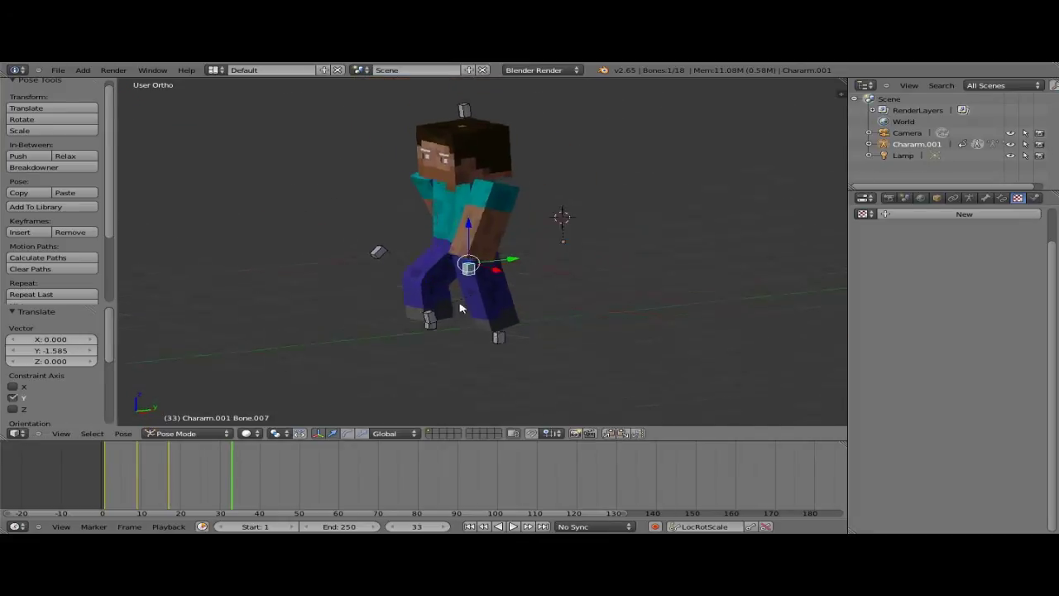
Move the right hand's control bone forward about -0.227 along Y and lower it slightly along Z.
{"action": "middle_click_drag", "start_coordinate": [461, 303], "coordinate": [748, 259]}
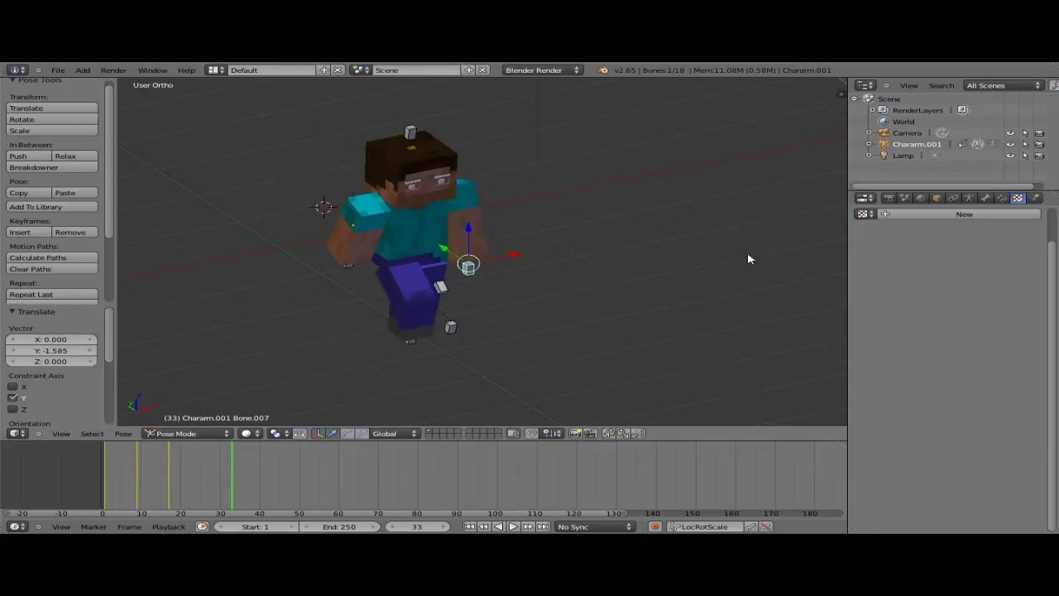
{"action": "right_click", "coordinate": [348, 265]}
{"action": "middle_click_drag", "start_coordinate": [410, 261], "coordinate": [472, 260]}
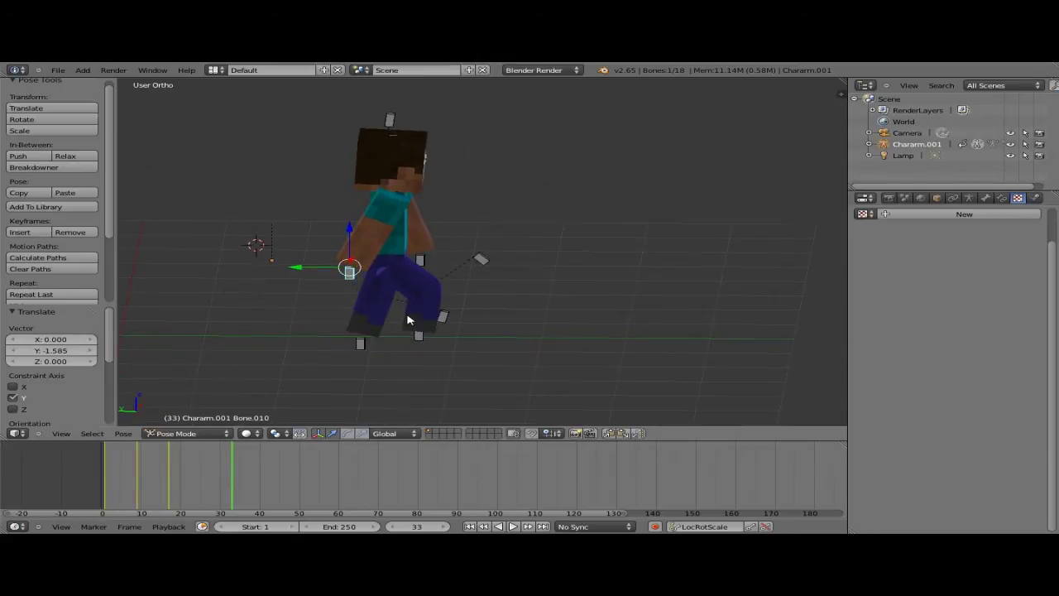
{"action": "left_click_drag", "start_coordinate": [293, 268], "coordinate": [313, 273]}
{"action": "left_click_drag", "start_coordinate": [370, 237], "coordinate": [369, 239]}
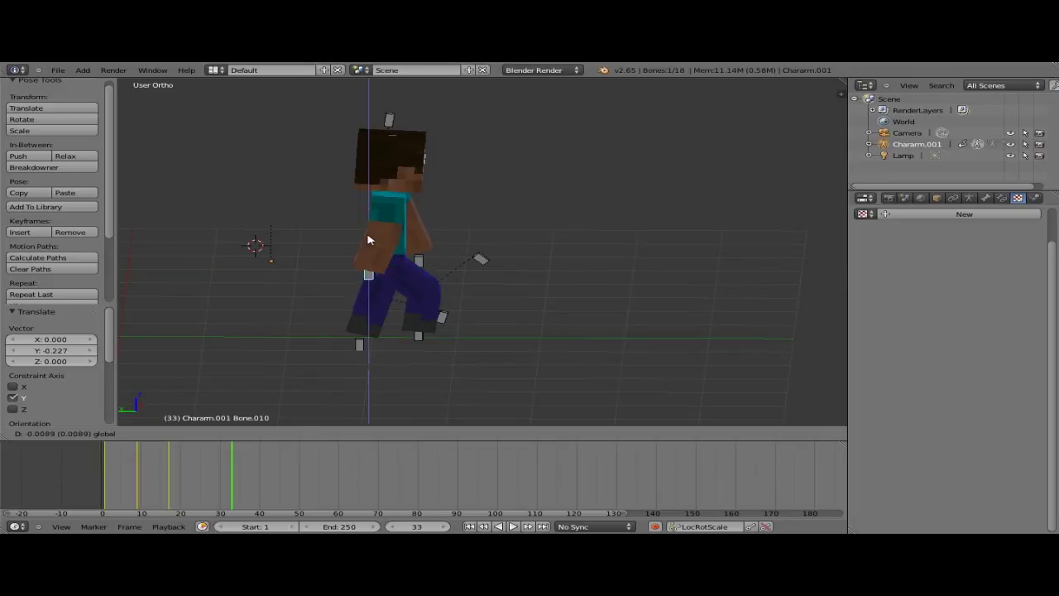
Finish lowering the right hand's control bone about -0.089 along Z and nudge the left hand's control bone about 0.018 along Y.
{"action": "left_click", "coordinate": [369, 240]}
{"action": "middle_click_drag", "start_coordinate": [369, 245], "coordinate": [358, 285]}
{"action": "right_click", "coordinate": [356, 283]}
{"action": "key", "text": "g"}
{"action": "key", "text": "y"}
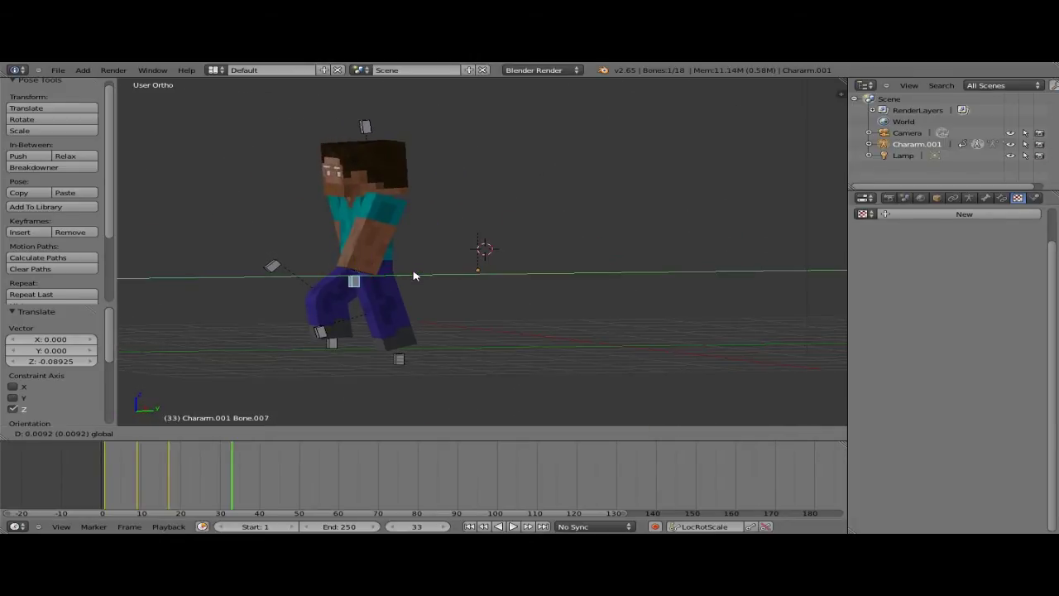
{"action": "left_click", "coordinate": [359, 130]}
Rotate the head's control bone about 9.183° around the X axis.
{"action": "right_click", "coordinate": [364, 126]}
{"action": "key", "text": "r"}
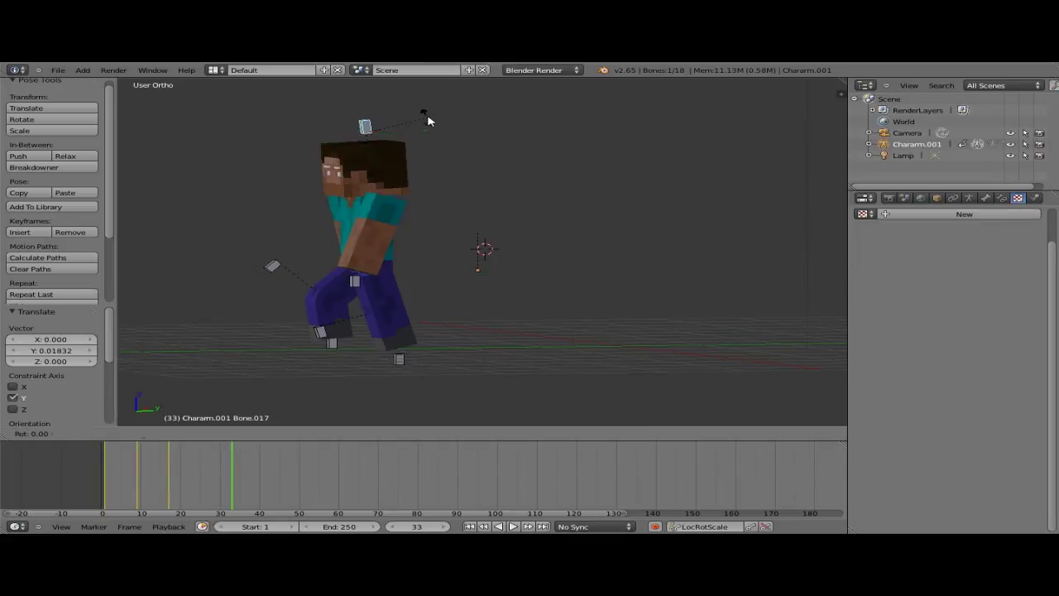
{"action": "key", "text": "x"}
{"action": "left_click", "coordinate": [423, 108]}
{"action": "middle_click_drag", "start_coordinate": [406, 196], "coordinate": [600, 232]}
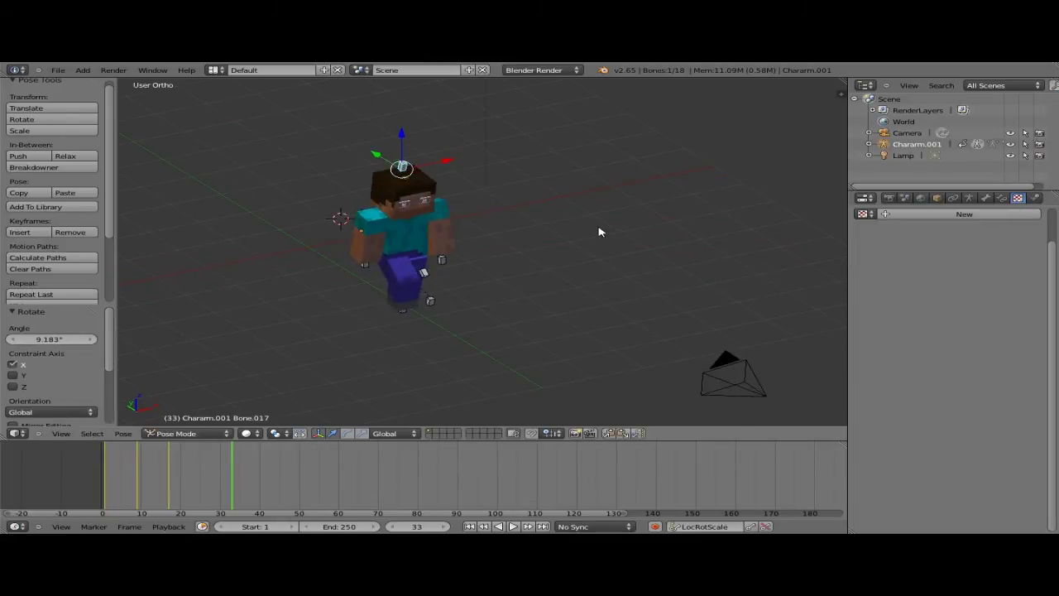
{"action": "middle_click_drag", "start_coordinate": [600, 233], "coordinate": [438, 263]}
Insert LocRotScale keyframes for all bones at frame 33.
{"action": "key", "text": "a"}
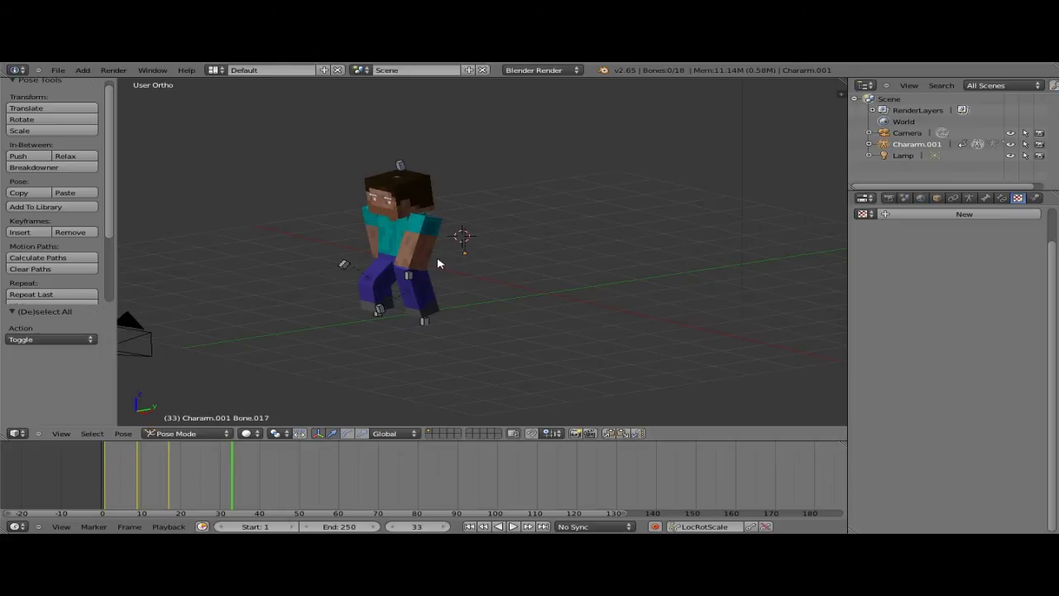
{"action": "key", "text": "a"}
{"action": "key", "text": "i"}
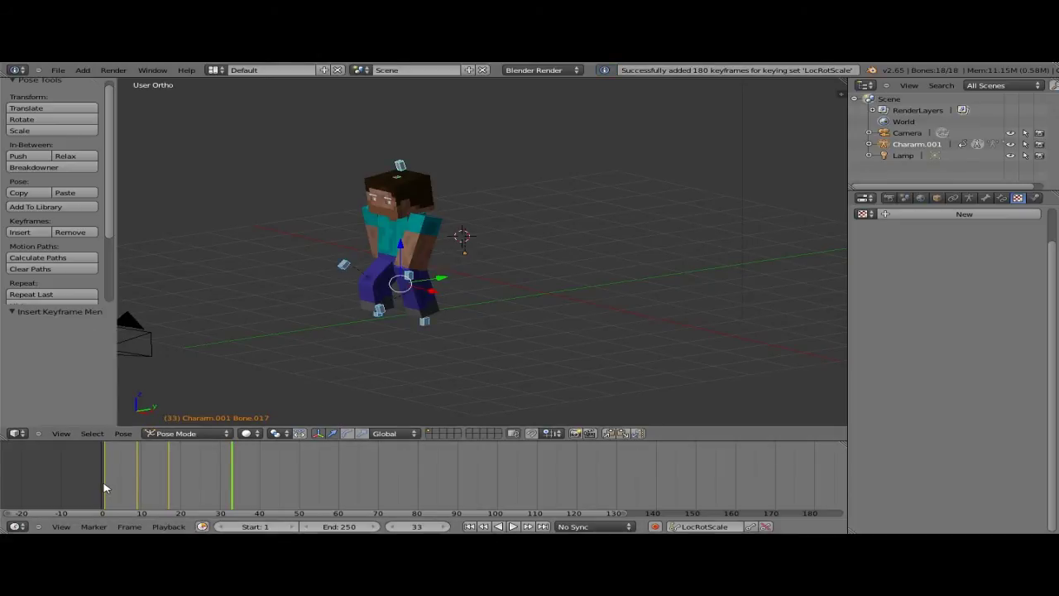
Scrub through the timeline from frame 1 to frame 33 and examine the walking motion.
{"action": "left_click_drag", "start_coordinate": [104, 489], "coordinate": [231, 486]}
{"action": "middle_click_drag", "start_coordinate": [331, 322], "coordinate": [409, 303]}
{"action": "scroll", "coordinate": [333, 348], "scroll_direction": "up", "scroll_amount": 2}
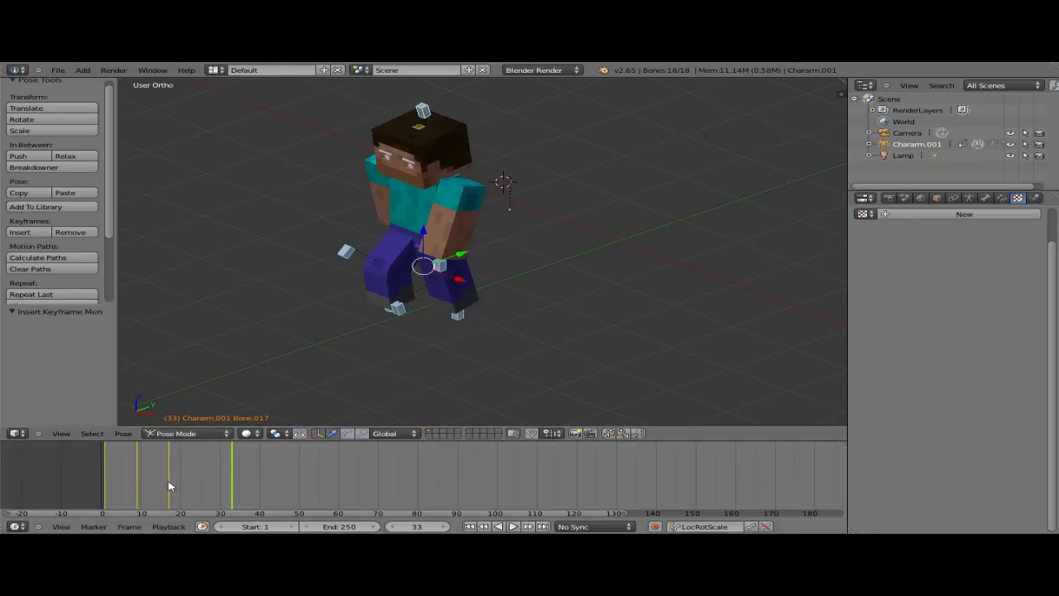
{"action": "left_click_drag", "start_coordinate": [169, 481], "coordinate": [233, 481]}
At frame 41, move the right foot's control bone forward and down about -0.419 in Y and -0.232 in Z in the wireframe right side view.
{"action": "key", "text": "alt+a"}
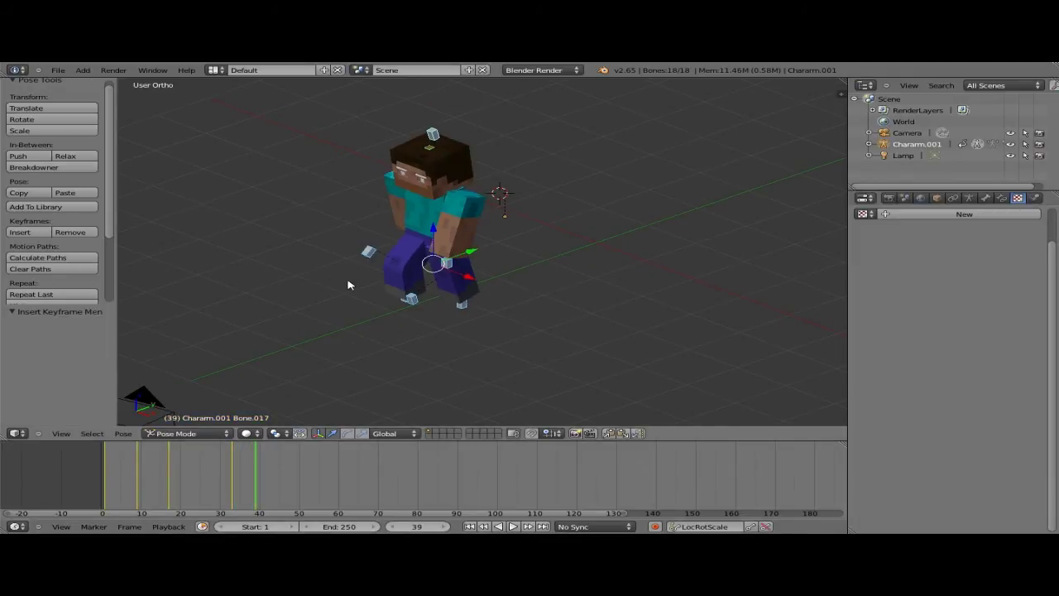
{"action": "key", "text": "a"}
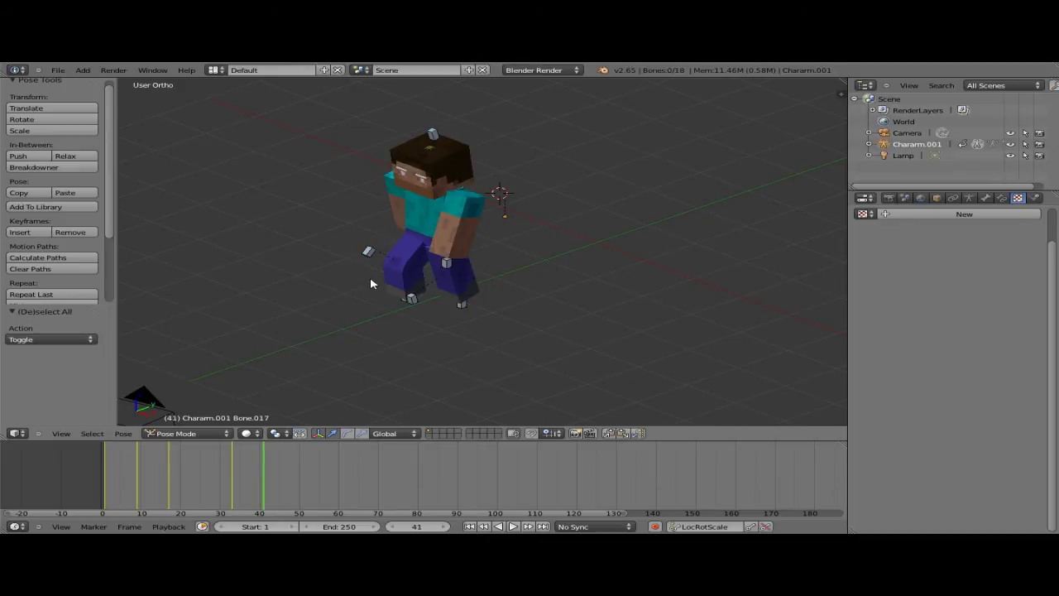
{"action": "key", "text": "a"}
{"action": "key", "text": "KP_3"}
{"action": "scroll", "coordinate": [553, 262], "scroll_direction": "up", "scroll_amount": 3}
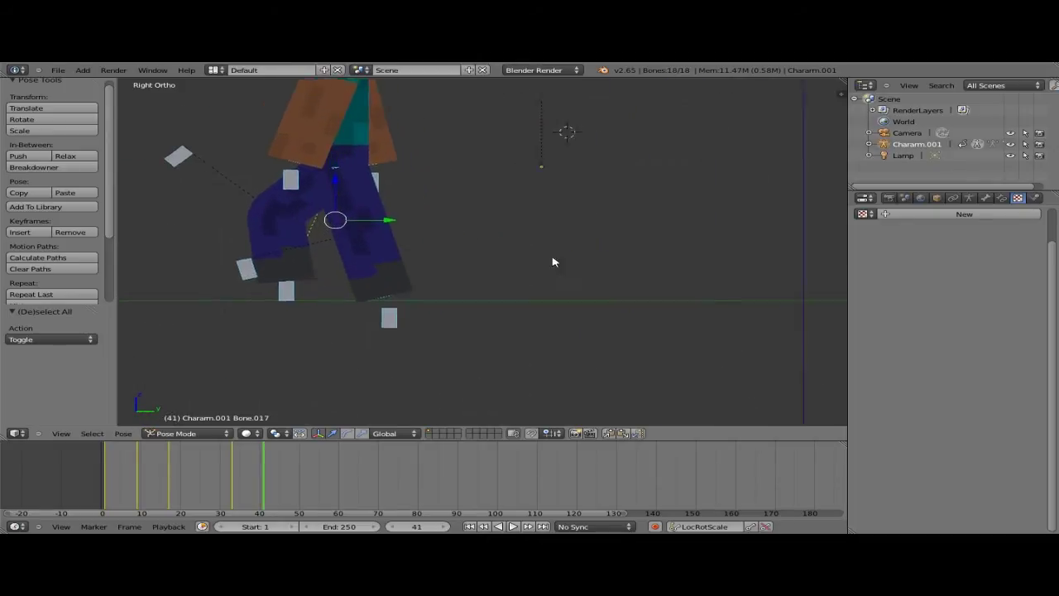
{"action": "key", "text": "KP_Decimal"}
{"action": "key", "text": "z"}
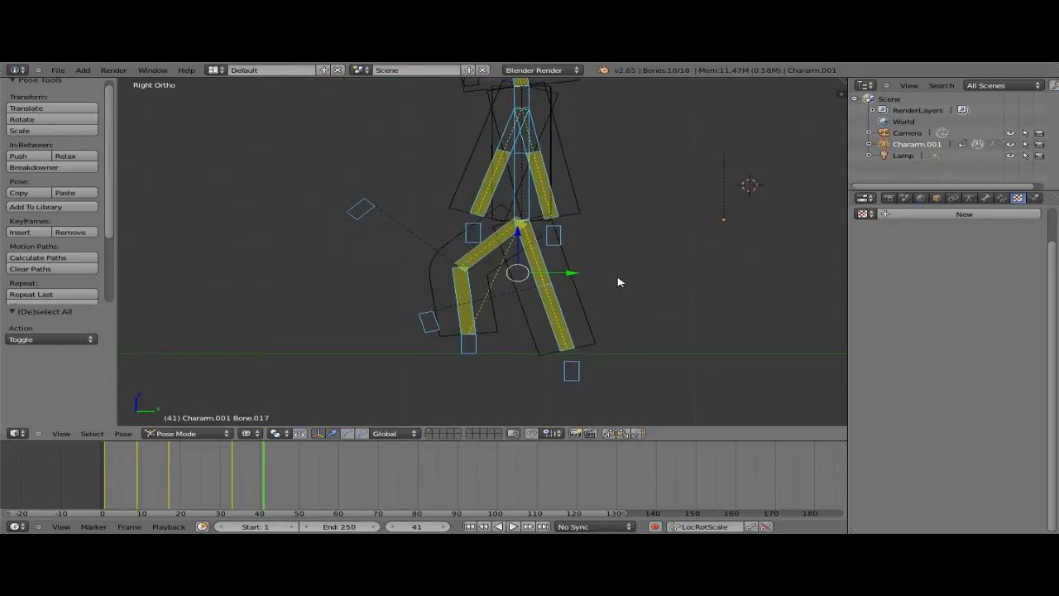
{"action": "middle_click_drag", "start_coordinate": [624, 255], "coordinate": [594, 290], "text": "shift"}
{"action": "right_click", "coordinate": [440, 384]}
{"action": "middle_click_drag", "start_coordinate": [543, 362], "coordinate": [551, 310], "text": "shift"}
{"action": "key", "text": "g"}
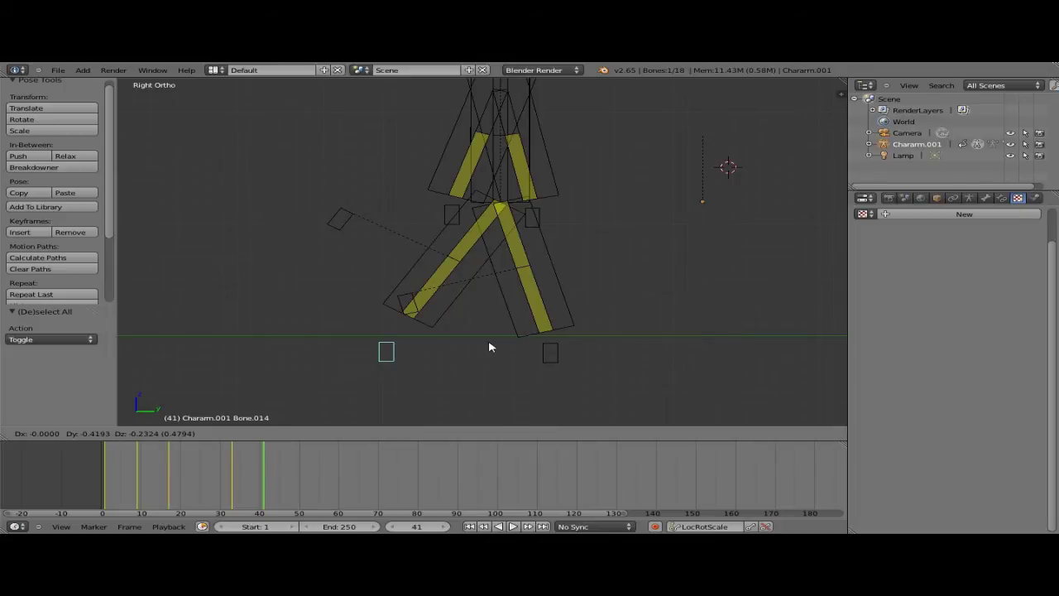
{"action": "left_click", "coordinate": [489, 348]}
Move the lower torso bone forward about -0.237 along Y and lower it about -0.02 along Z.
{"action": "right_click", "coordinate": [499, 196]}
{"action": "key", "text": "g"}
{"action": "key", "text": "y"}
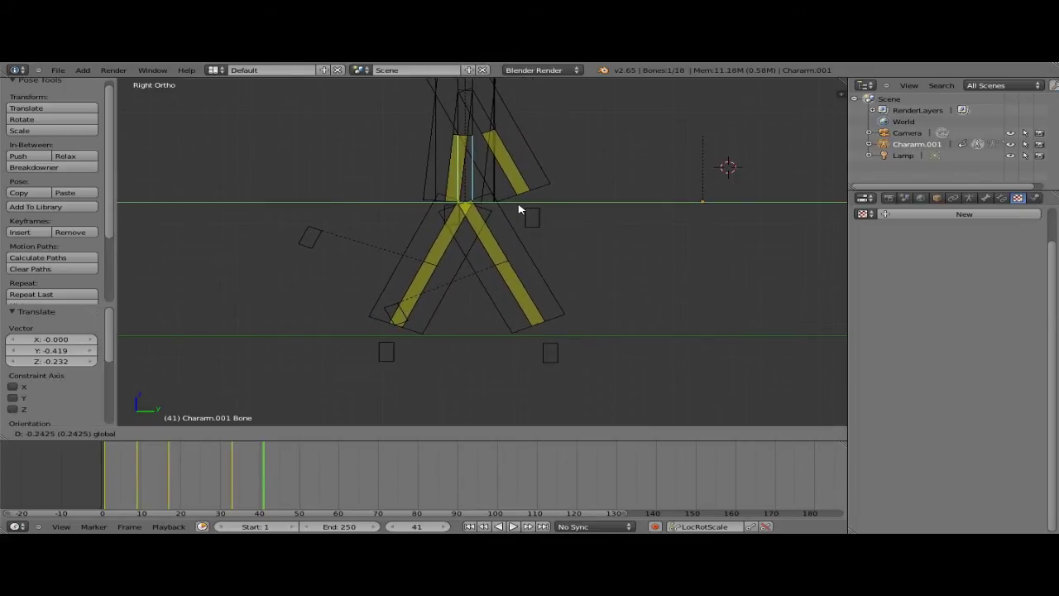
{"action": "key", "text": "z"}
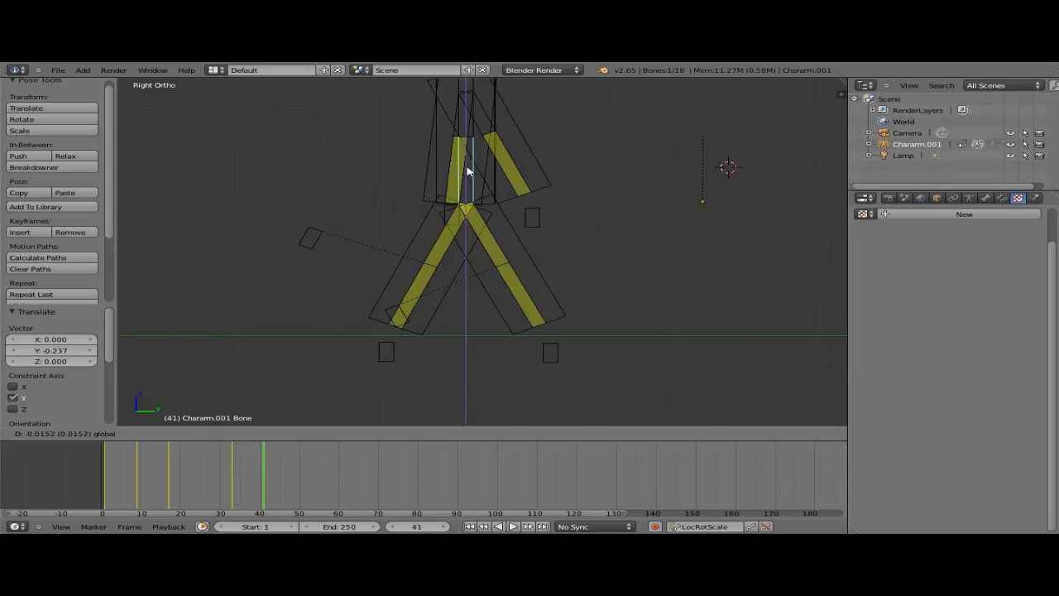
{"action": "left_click", "coordinate": [468, 171]}
Restore the textured display and move the left hand's control bone forward about -0.284 along Y.
{"action": "middle_click_drag", "start_coordinate": [467, 170], "coordinate": [466, 245]}
{"action": "key", "text": "z"}
{"action": "right_click", "coordinate": [465, 245]}
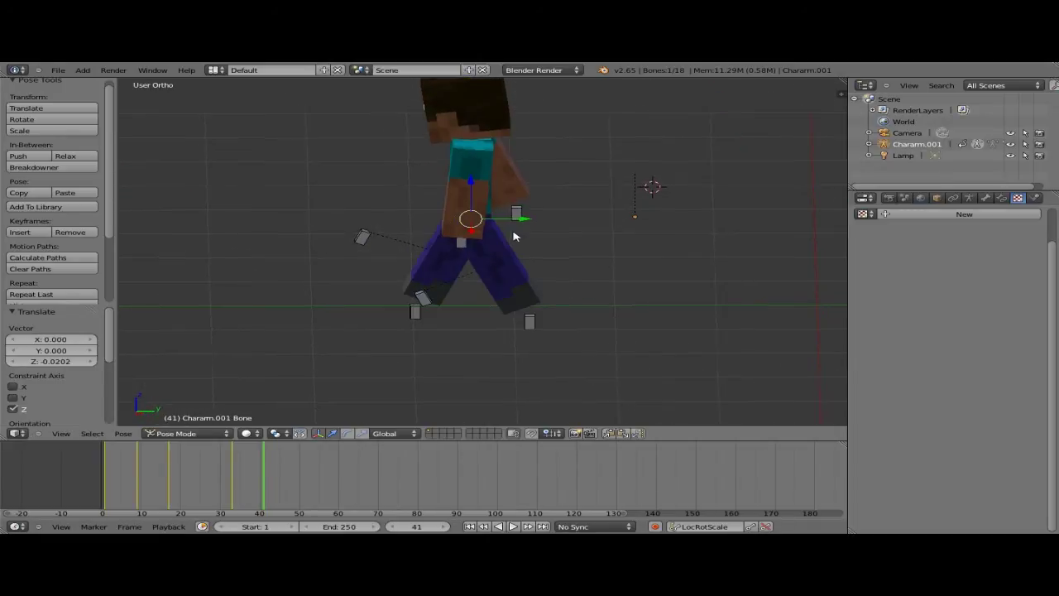
{"action": "left_click_drag", "start_coordinate": [514, 235], "coordinate": [486, 241]}
{"action": "middle_click_drag", "start_coordinate": [447, 246], "coordinate": [425, 279]}
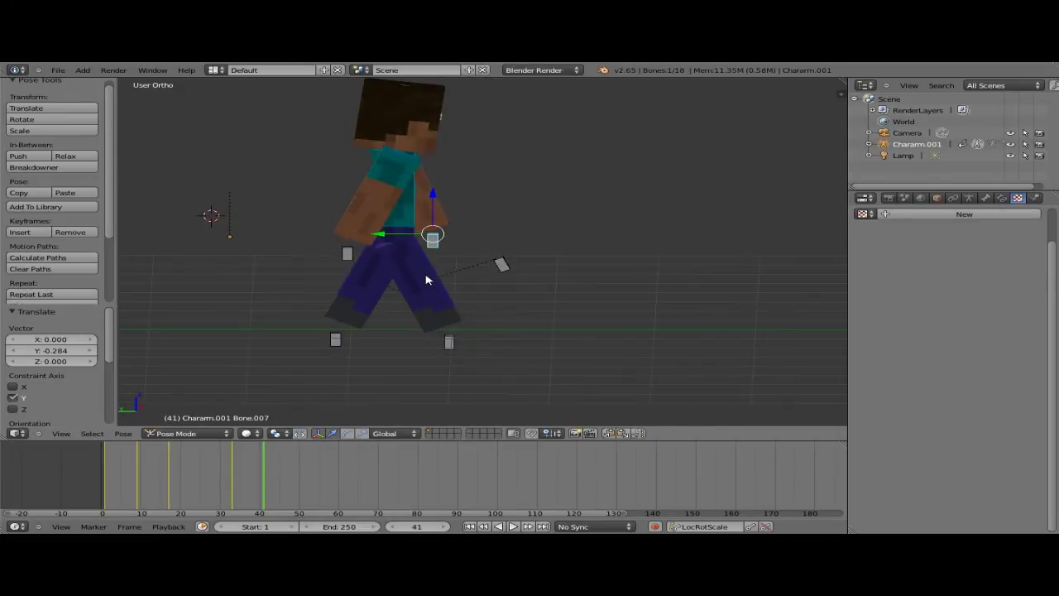
Move the right hand's control bone backward about 0.109 along Y.
{"action": "right_click", "coordinate": [347, 259]}
{"action": "key", "text": "g"}
{"action": "key", "text": "y"}
{"action": "left_click", "coordinate": [289, 246]}
{"action": "middle_click_drag", "start_coordinate": [289, 246], "coordinate": [592, 252]}
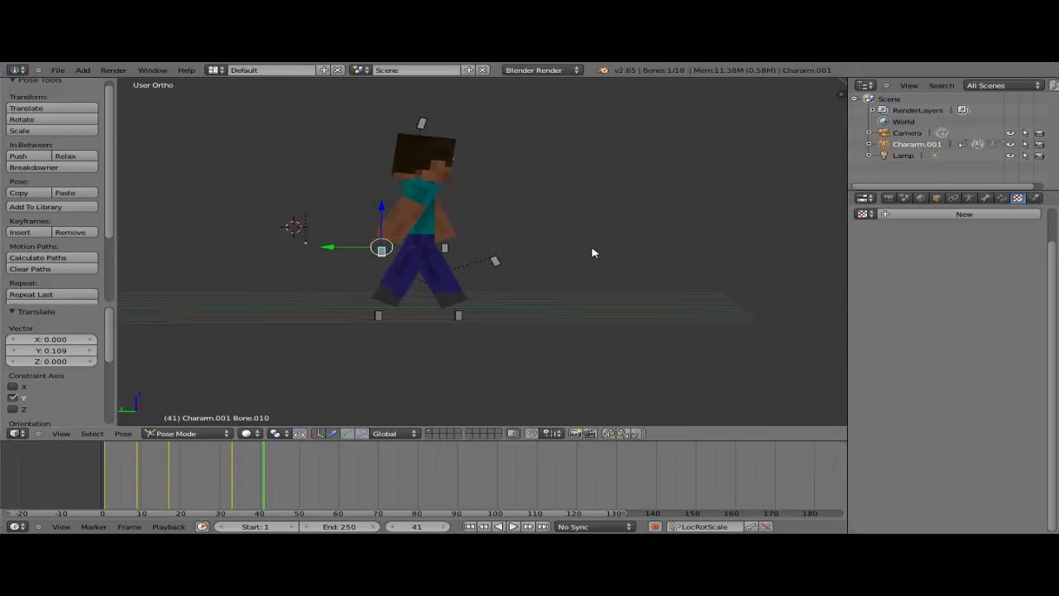
Rotate the head's control bone about -5.953° around the X axis.
{"action": "right_click", "coordinate": [416, 124]}
{"action": "key", "text": "r"}
{"action": "key", "text": "x"}
{"action": "left_click", "coordinate": [541, 123]}
{"action": "middle_click_drag", "start_coordinate": [541, 123], "coordinate": [439, 225]}
Tilt the lower torso bone slightly around the global Y axis.
{"action": "right_click", "coordinate": [454, 216]}
{"action": "key", "text": "r"}
{"action": "key", "text": "x"}
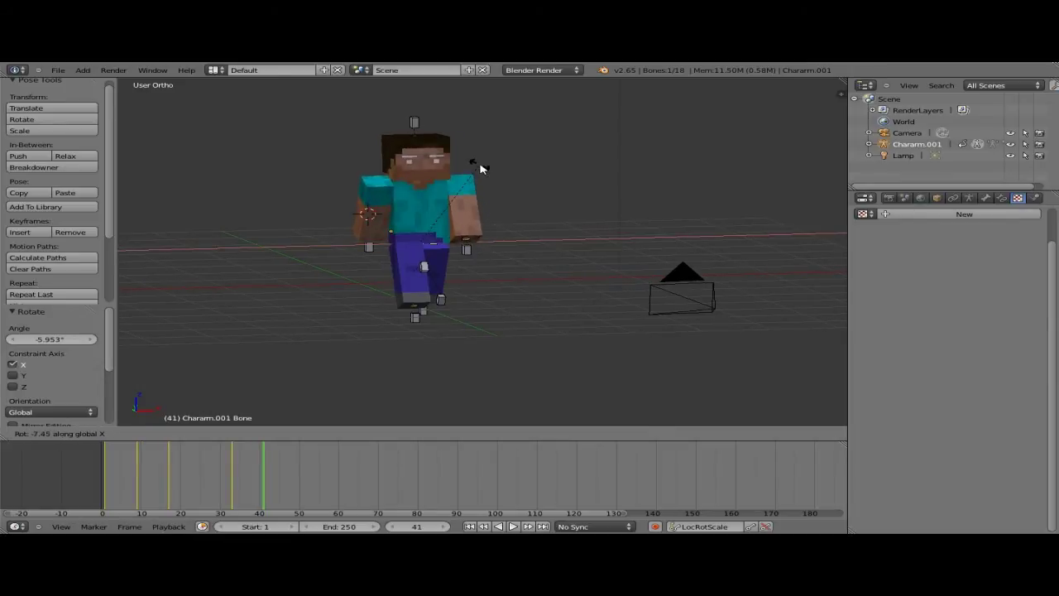
{"action": "key", "text": "y"}
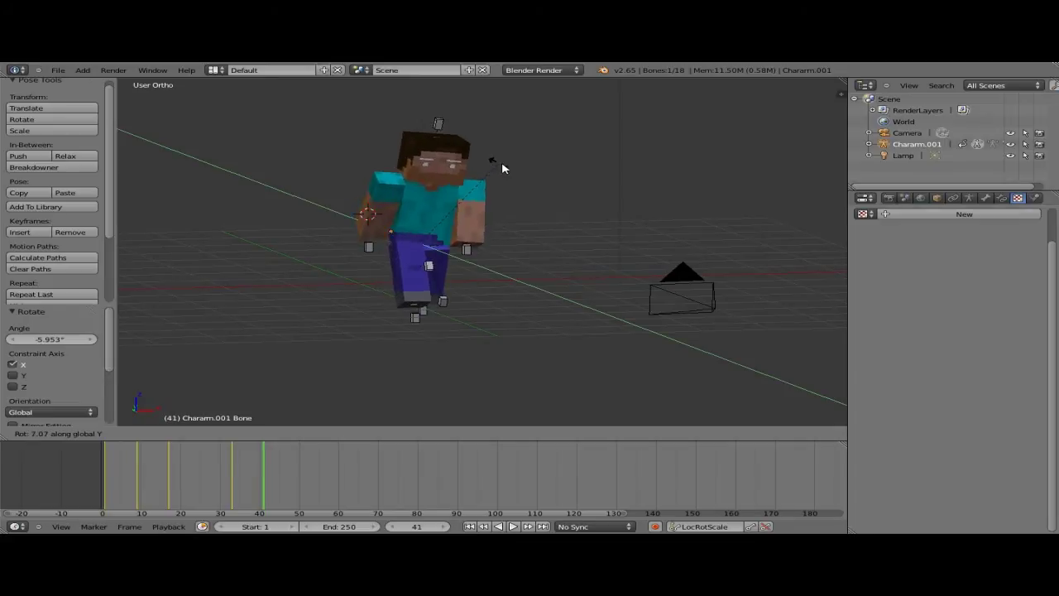
{"action": "left_click", "coordinate": [473, 168]}
{"action": "middle_click_drag", "start_coordinate": [473, 168], "coordinate": [378, 243]}
Insert LocRotScale keyframes for all bones at frame 41.
{"action": "key", "text": "z"}
{"action": "key", "text": "a"}
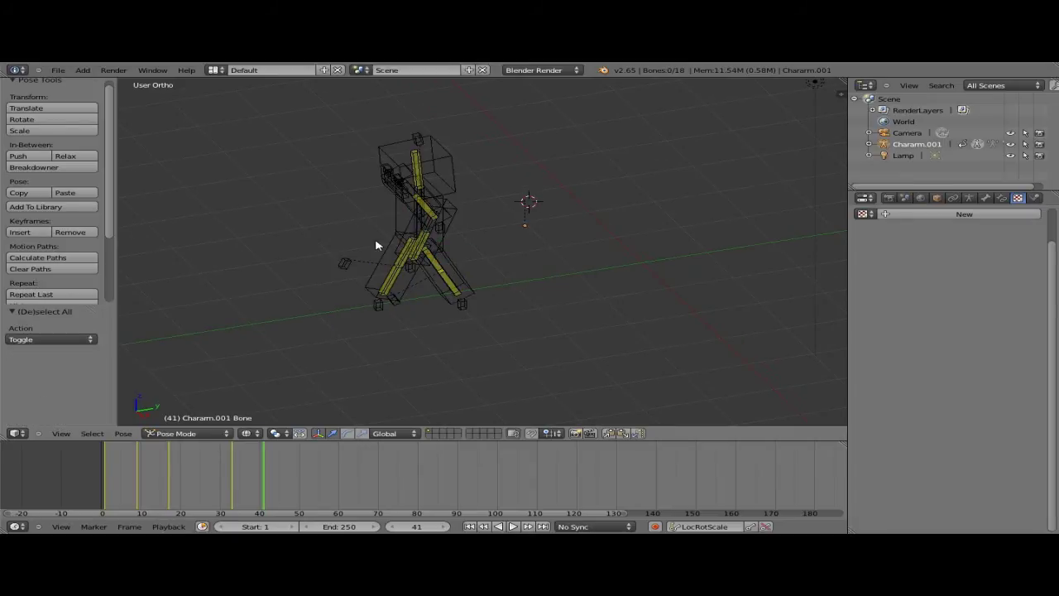
{"action": "key", "text": "a"}
{"action": "key", "text": "i"}
Advance the timeline to frame 57 with the textured display restored and all bones selected.
{"action": "scroll", "coordinate": [381, 290], "scroll_direction": "down", "scroll_amount": 2}
{"action": "mouse_move", "coordinate": [380, 288]}
{"action": "middle_mouse_down"}
{"action": "mouse_move", "coordinate": [416, 288]}
{"action": "mouse_move", "coordinate": [388, 279]}
{"action": "mouse_move", "coordinate": [402, 312]}
{"action": "middle_mouse_up"}
{"action": "scroll", "coordinate": [388, 279], "scroll_direction": "up", "scroll_amount": 4}
{"action": "key", "text": "z"}
{"action": "mouse_move", "coordinate": [346, 333]}
{"action": "middle_mouse_down"}
{"action": "mouse_move", "coordinate": [355, 282]}
{"action": "mouse_move", "coordinate": [395, 323]}
{"action": "mouse_move", "coordinate": [463, 331]}
{"action": "mouse_move", "coordinate": [421, 341]}
{"action": "middle_mouse_up"}
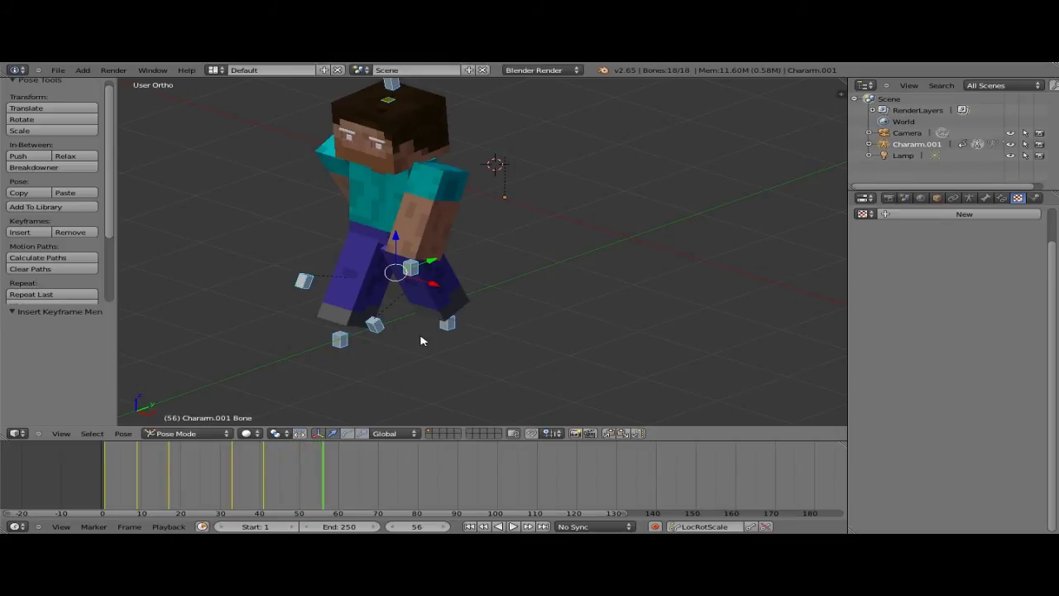
{"action": "key", "text": "Right"}
{"action": "middle_click_drag", "start_coordinate": [421, 341], "coordinate": [397, 272]}
{"action": "key", "text": "a"}
{"action": "key", "text": "a"}
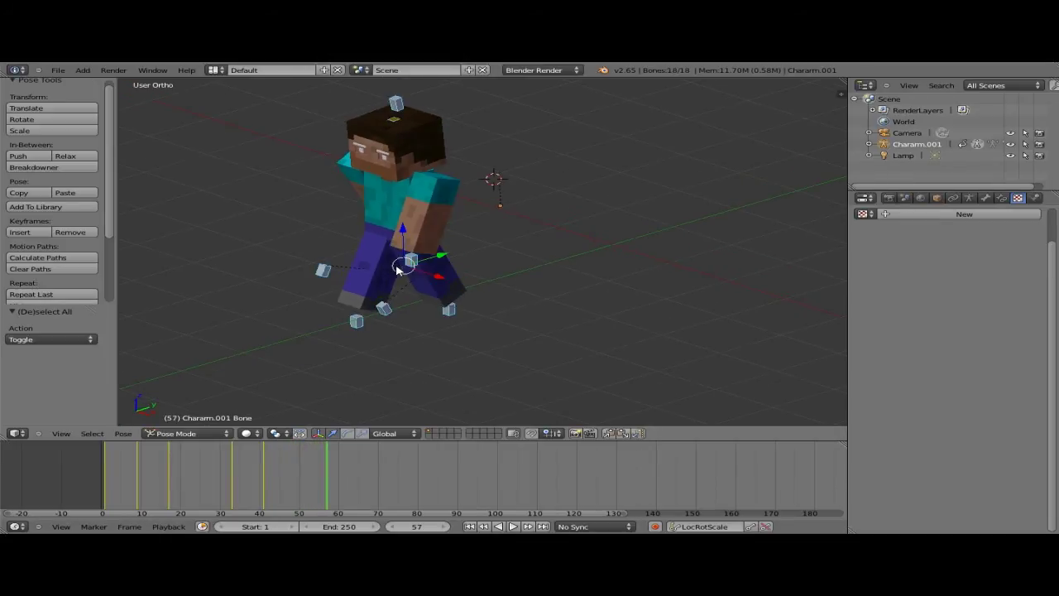
Move the lower torso bone forward about -0.873 along Y in the wireframe right side view.
{"action": "key", "text": "KP_3"}
{"action": "key", "text": "z"}
{"action": "middle_click_drag", "start_coordinate": [411, 215], "coordinate": [467, 223], "text": "shift"}
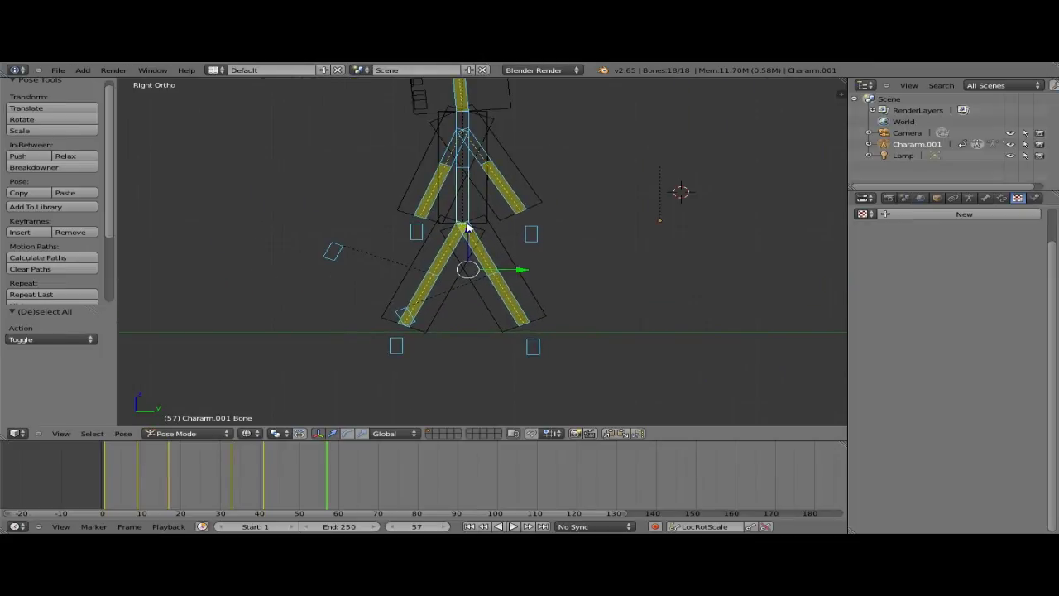
{"action": "right_click", "coordinate": [467, 230]}
{"action": "key", "text": "g"}
{"action": "key", "text": "y"}
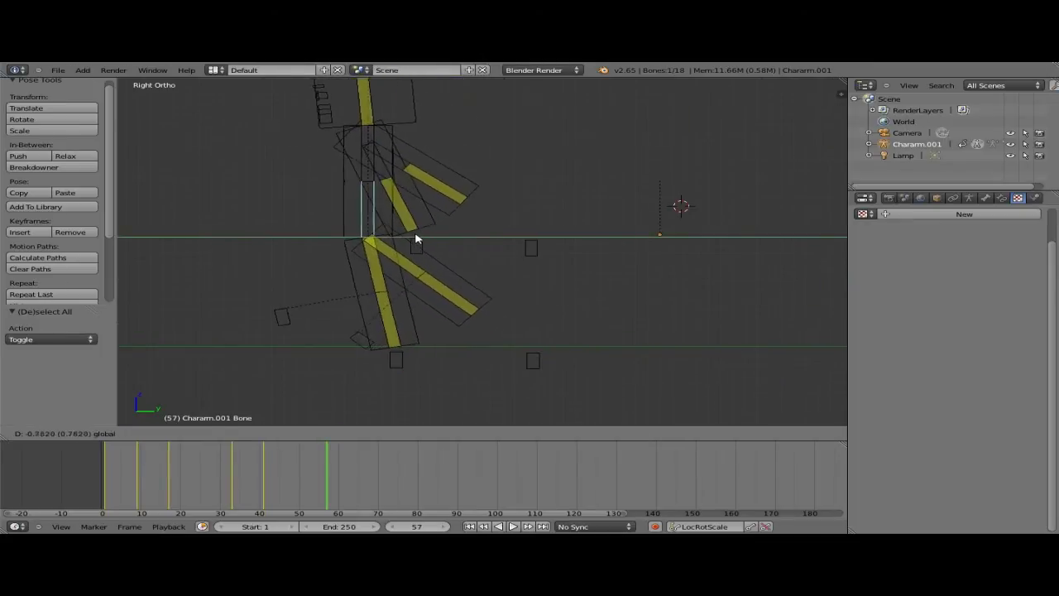
{"action": "left_click", "coordinate": [425, 260]}
Lift the left foot's control bone forward about -1.78 in Y and 0.22 in Z, and restore the textured display.
{"action": "right_click", "coordinate": [534, 362]}
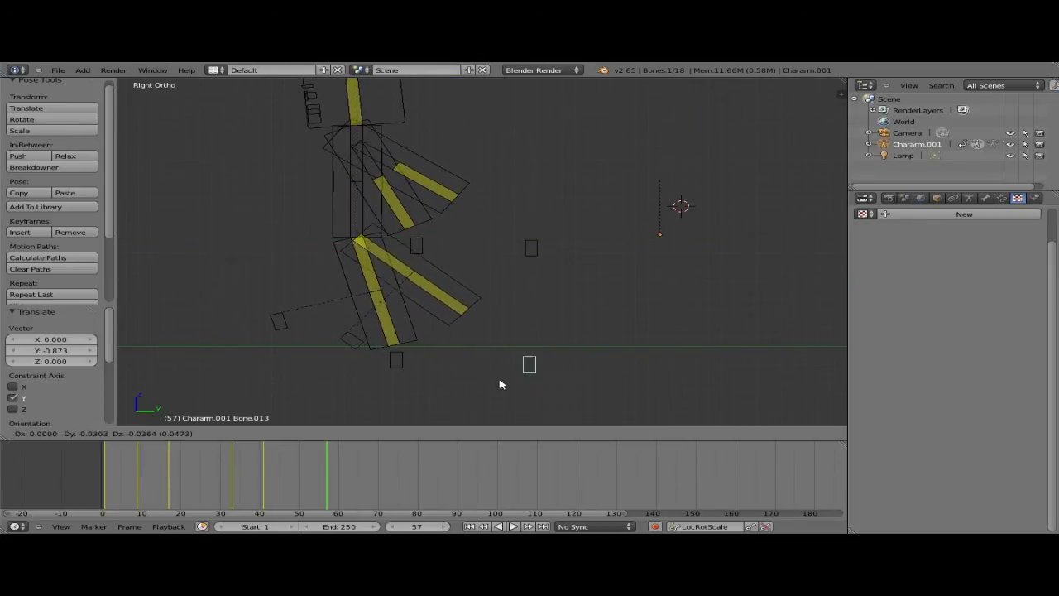
{"action": "key", "text": "g"}
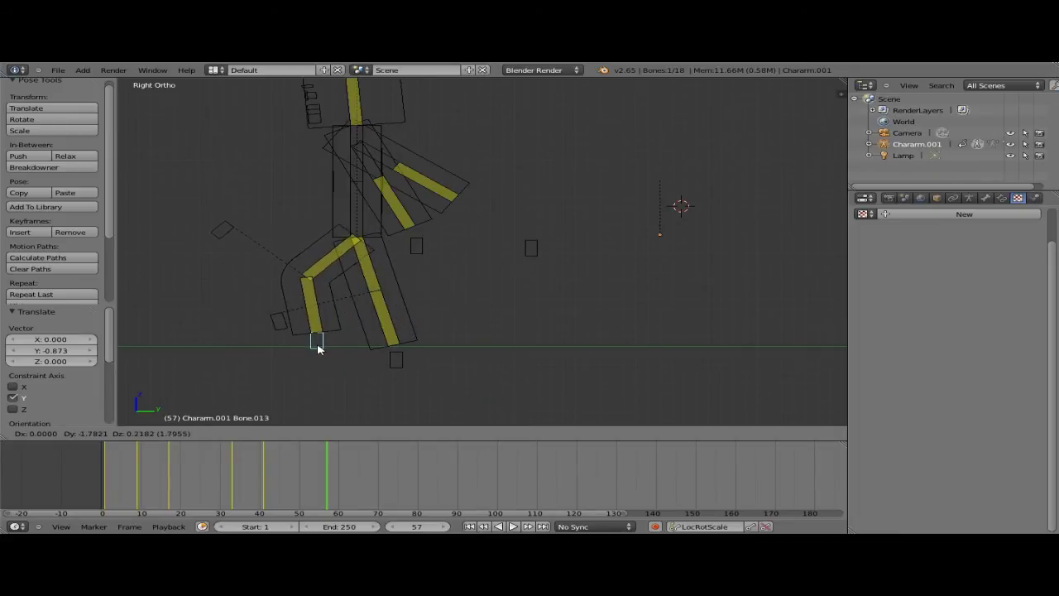
{"action": "left_click", "coordinate": [317, 349]}
{"action": "middle_click_drag", "start_coordinate": [317, 348], "coordinate": [447, 303]}
{"action": "key", "text": "alt+z"}
Move the left hand's control bone forward about -0.288 along Y.
{"action": "right_click", "coordinate": [430, 257]}
{"action": "middle_click_drag", "start_coordinate": [460, 260], "coordinate": [437, 258]}
{"action": "key", "text": "g"}
{"action": "key", "text": "y"}
{"action": "left_click", "coordinate": [234, 261]}
Move the right hand's control bone forward about -1.66 along Y.
{"action": "middle_click_drag", "start_coordinate": [234, 261], "coordinate": [536, 261]}
{"action": "scroll", "coordinate": [402, 260], "scroll_direction": "down", "scroll_amount": 1}
{"action": "right_click", "coordinate": [250, 263]}
{"action": "scroll", "coordinate": [253, 264], "scroll_direction": "down", "scroll_amount": 1}
{"action": "key", "text": "g"}
{"action": "key", "text": "y"}
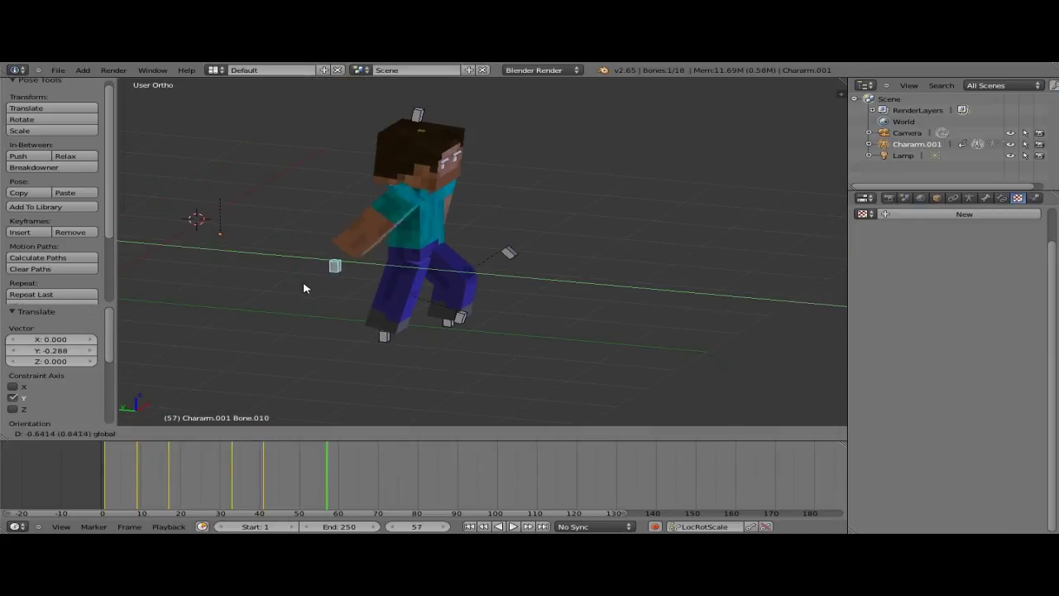
{"action": "left_click", "coordinate": [375, 322]}
{"action": "middle_click_drag", "start_coordinate": [397, 324], "coordinate": [452, 124]}
Rotate the head's control bone about 10.989° around the X axis.
{"action": "right_click", "coordinate": [452, 124]}
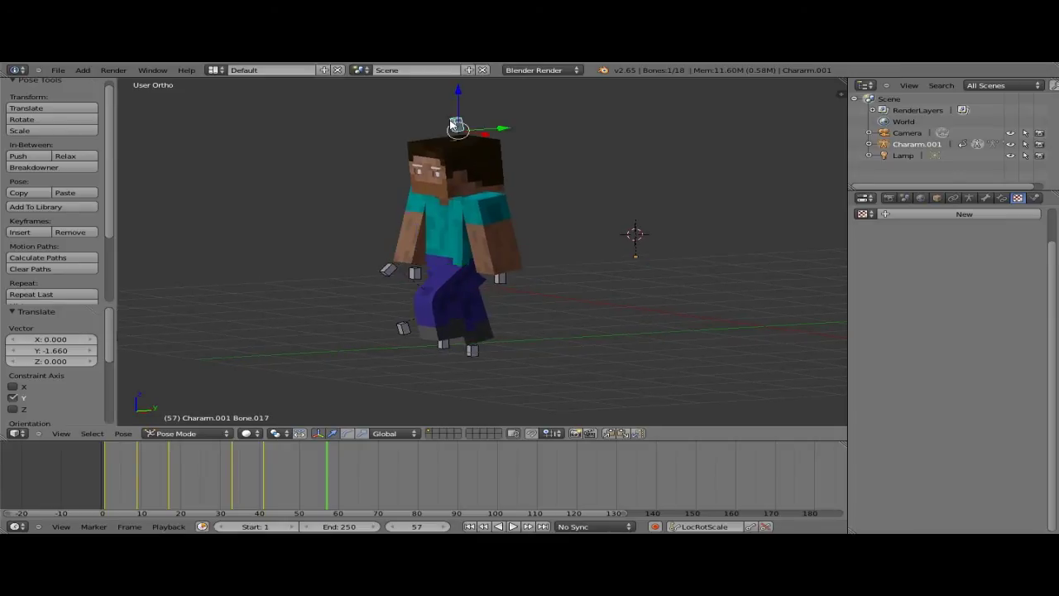
{"action": "key", "text": "r"}
{"action": "key", "text": "x"}
{"action": "left_click", "coordinate": [466, 177]}
{"action": "middle_click_drag", "start_coordinate": [466, 178], "coordinate": [420, 184]}
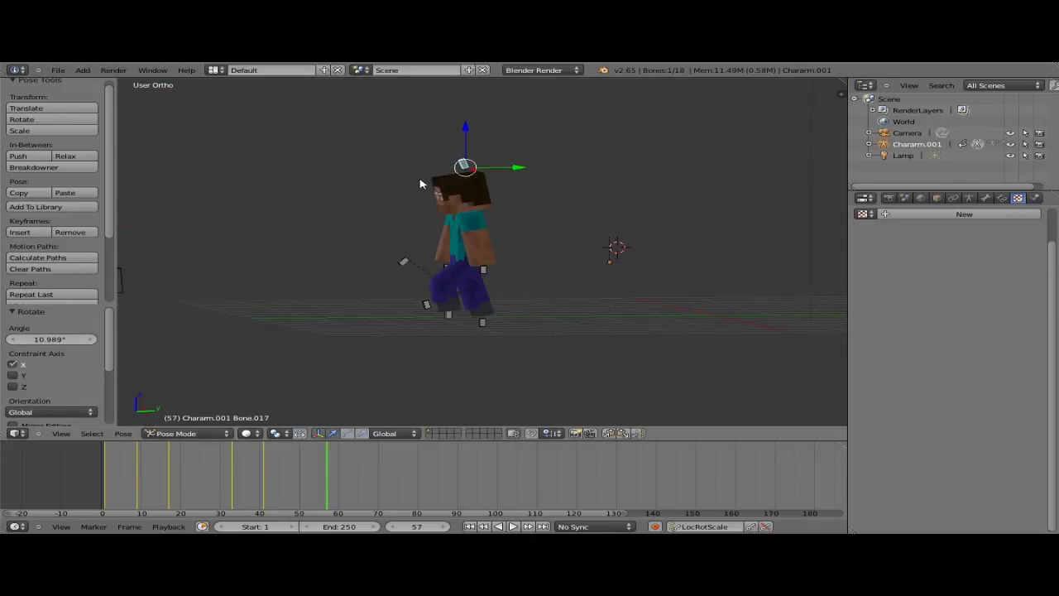
{"action": "middle_click_drag", "start_coordinate": [477, 263], "coordinate": [489, 265]}
{"action": "key", "text": "g"}
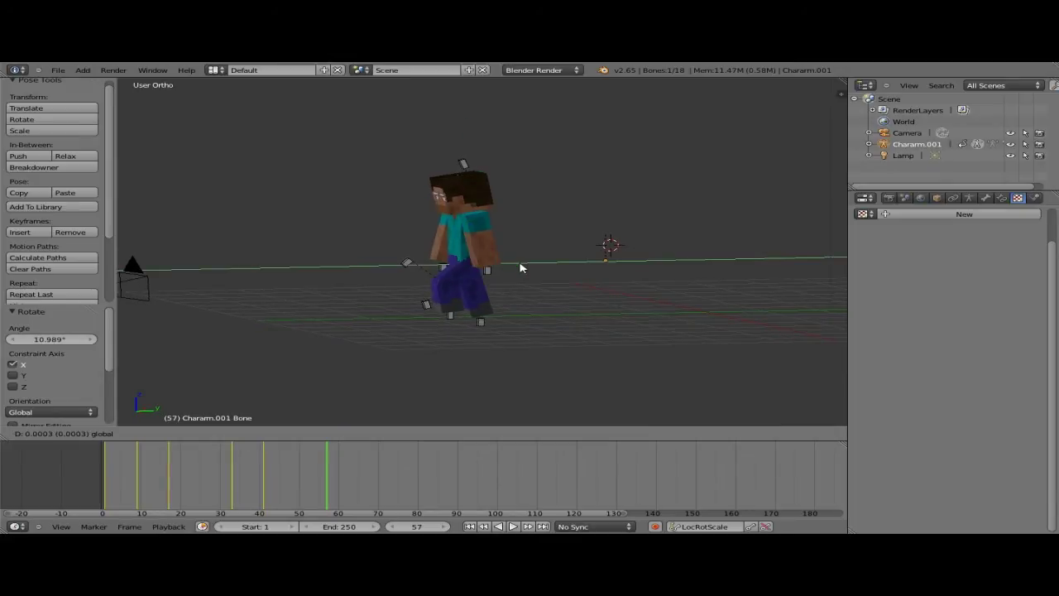
{"action": "key", "text": "Escape"}
Insert LocRotScale keyframes for all bones at frame 57.
{"action": "key", "text": "a"}
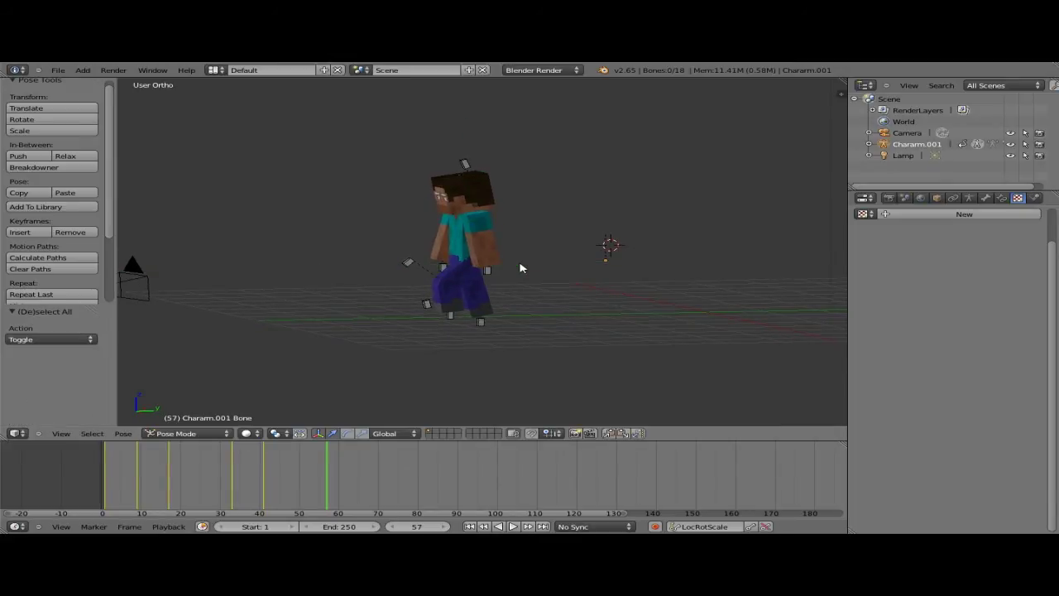
{"action": "key", "text": "a"}
{"action": "key", "text": "i"}
Play the walk animation from near the start of the timeline in the user view, and stop it after the last keyframe.
{"action": "middle_click_drag", "start_coordinate": [500, 278], "coordinate": [416, 393]}
{"action": "left_click_drag", "start_coordinate": [149, 490], "coordinate": [109, 481]}
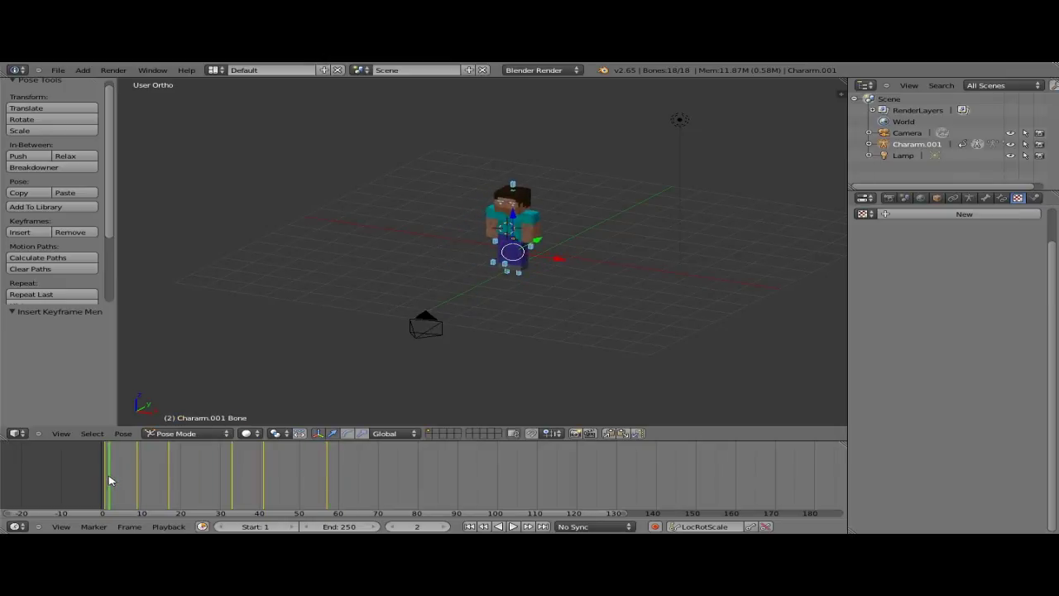
{"action": "left_click", "coordinate": [513, 526]}
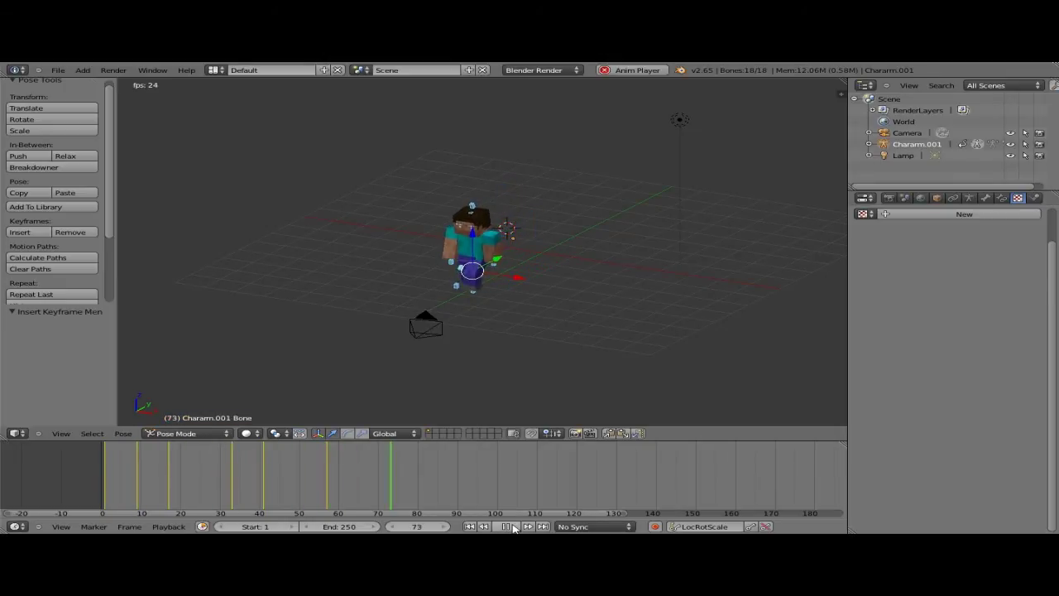
{"action": "left_click", "coordinate": [513, 527]}
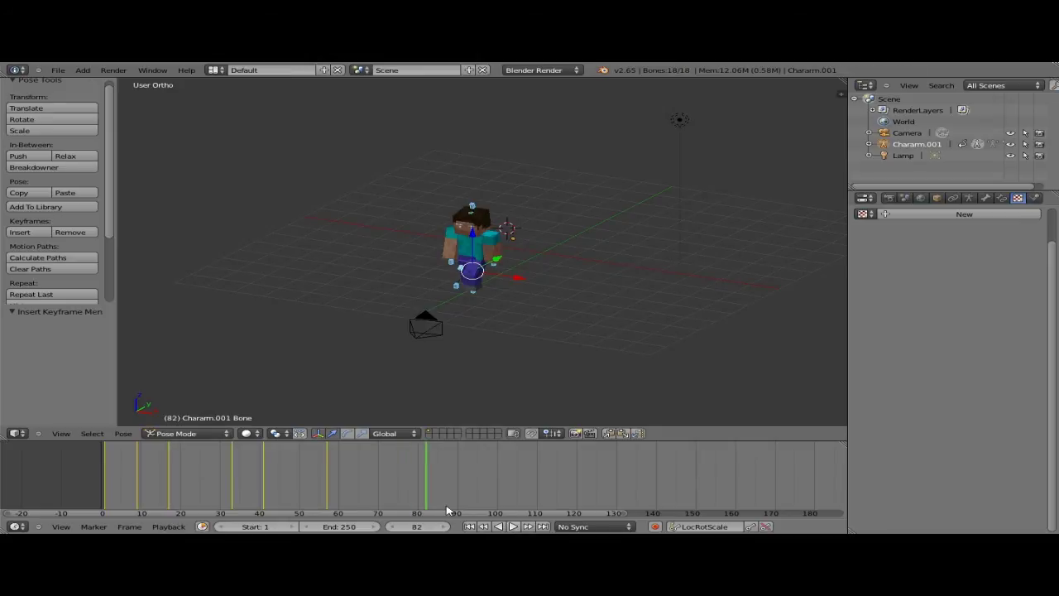
Return to frame 1 and play the walk animation through the camera view.
{"action": "left_click", "coordinate": [105, 494]}
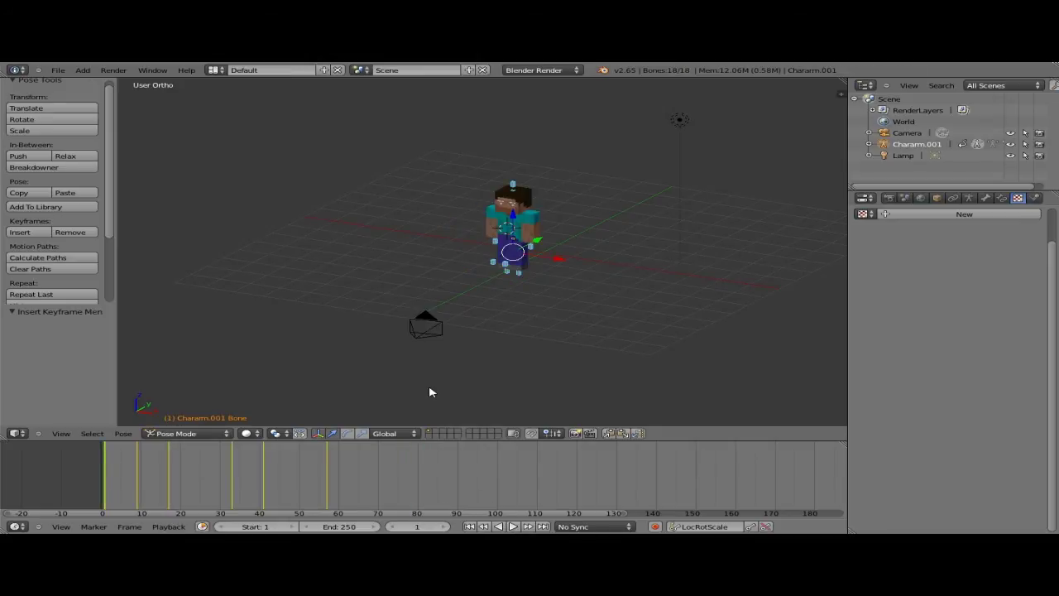
{"action": "key", "text": "KP_0"}
{"action": "left_click", "coordinate": [514, 527]}
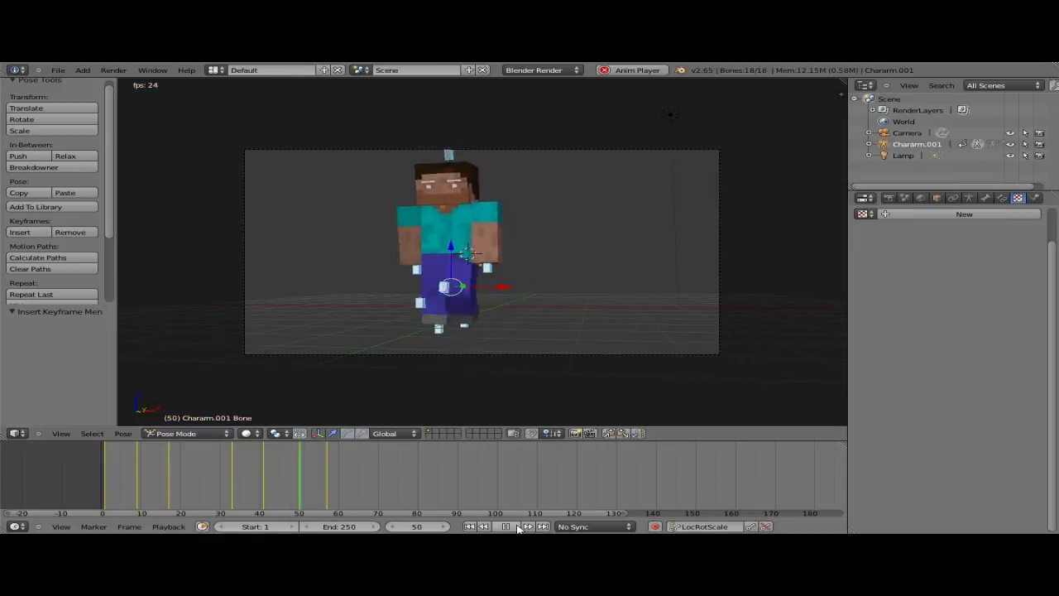
Stop the camera-view playback and scrub through the keyed walk poses to just past the last keyframe.
{"action": "left_click", "coordinate": [508, 526]}
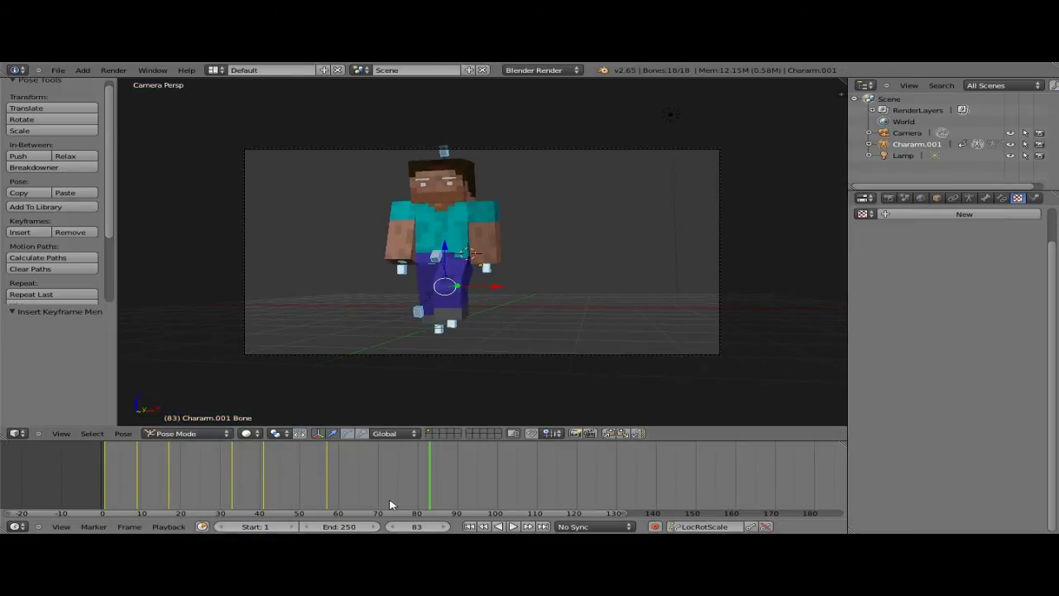
{"action": "left_click_drag", "start_coordinate": [327, 489], "coordinate": [230, 473]}
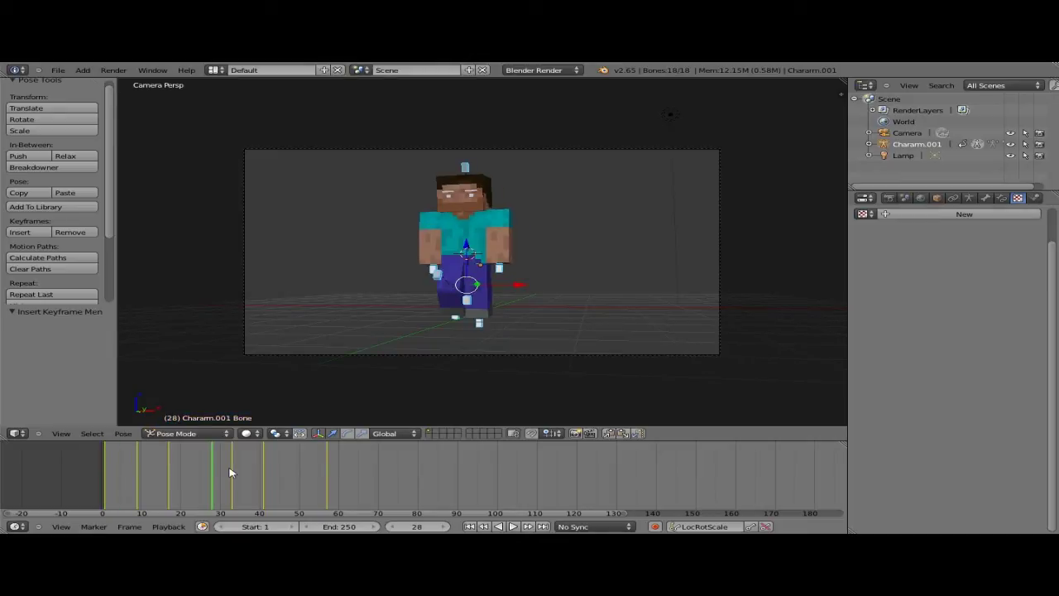
{"action": "key", "text": "Right"}
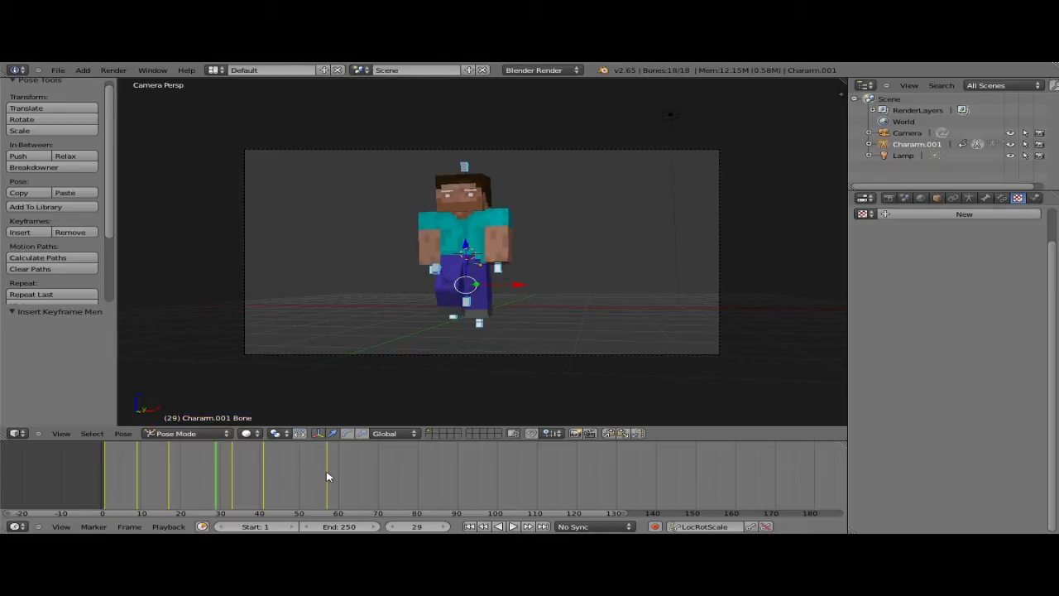
{"action": "left_click", "coordinate": [324, 477]}
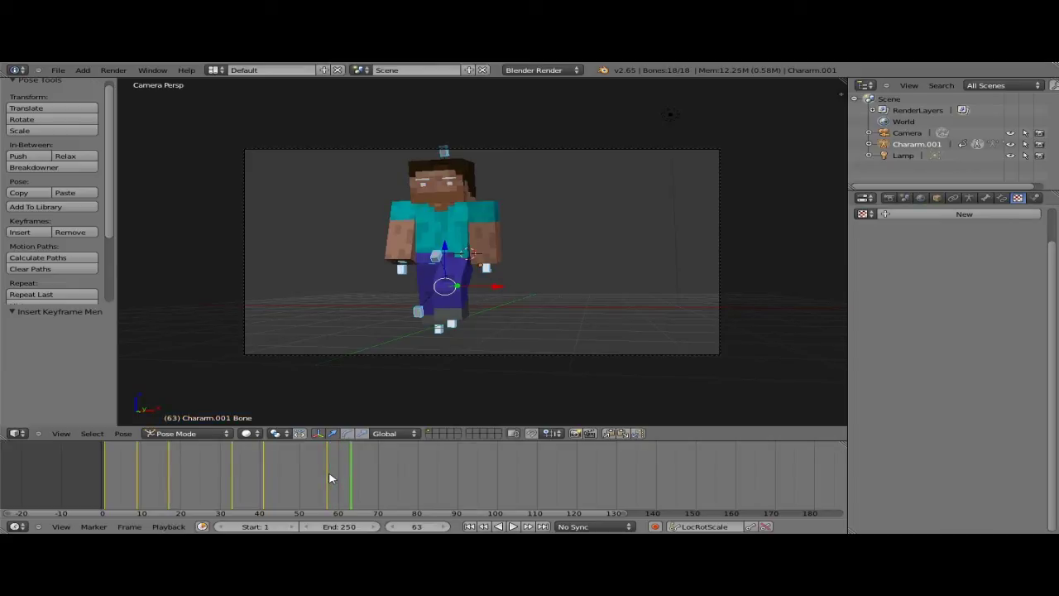
At frame 65, move the raised foot's control bone about 0.479 forward along negative Y and 0.2 down.
{"action": "key", "text": "KP_3"}
{"action": "key", "text": "z"}
{"action": "scroll", "coordinate": [447, 327], "scroll_direction": "up", "scroll_amount": 5}
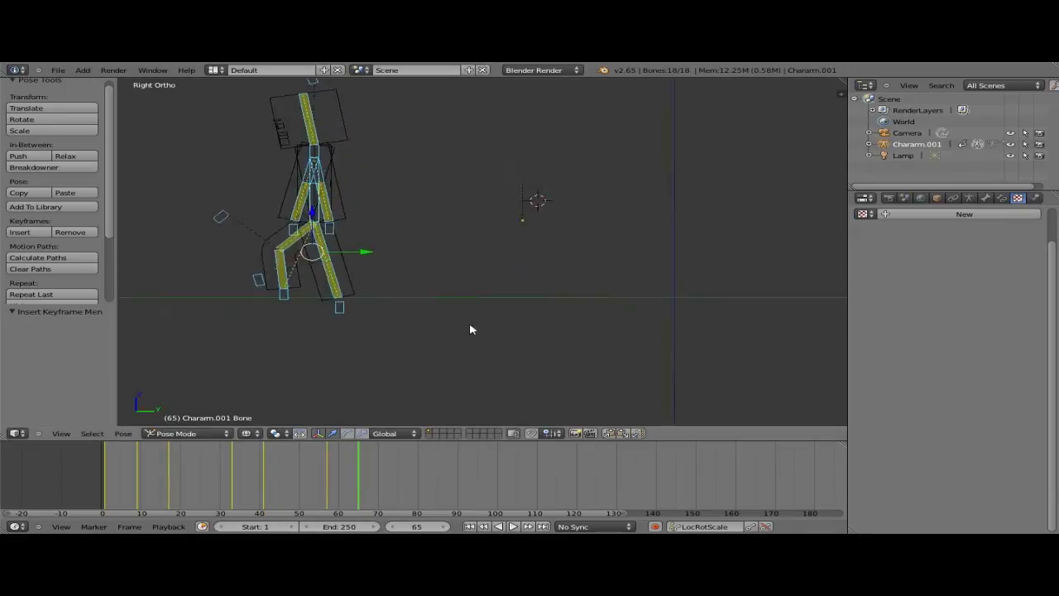
{"action": "middle_click_drag", "start_coordinate": [419, 281], "coordinate": [572, 335], "text": "shift"}
{"action": "scroll", "coordinate": [572, 335], "scroll_direction": "up", "scroll_amount": 2}
{"action": "middle_click_drag", "start_coordinate": [538, 299], "coordinate": [571, 262], "text": "shift"}
{"action": "right_click_drag", "start_coordinate": [444, 357], "coordinate": [389, 374]}
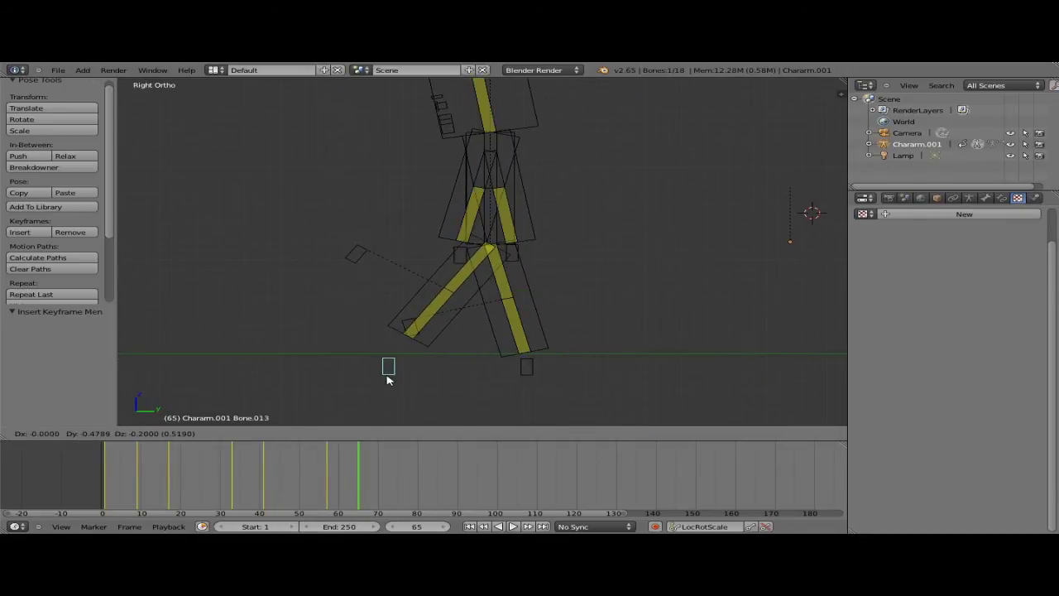
{"action": "left_click", "coordinate": [386, 376]}
Move the body bone -0.291 along the Y axis at frame 65 and reposition a hand's control bone.
{"action": "right_click", "coordinate": [491, 237]}
{"action": "left_click_drag", "start_coordinate": [532, 244], "coordinate": [499, 246]}
{"action": "middle_click_drag", "start_coordinate": [499, 246], "coordinate": [527, 256]}
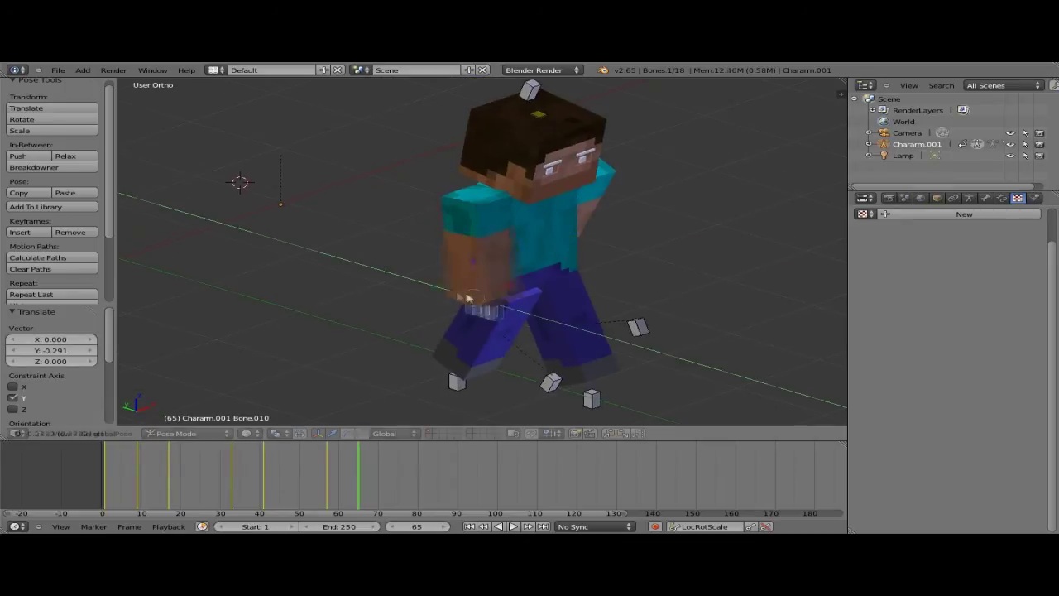
{"action": "scroll", "coordinate": [548, 175], "scroll_direction": "down", "scroll_amount": 3}
{"action": "middle_click_drag", "start_coordinate": [678, 190], "coordinate": [671, 219]}
Rotate the head's control bone around the X axis and insert LocRotScale keyframes for all bones at frame 65.
{"action": "right_click", "coordinate": [544, 170]}
{"action": "key", "text": "r"}
{"action": "key", "text": "x"}
{"action": "left_click", "coordinate": [563, 168]}
{"action": "key", "text": "a"}
{"action": "key", "text": "a"}
{"action": "key", "text": "i"}
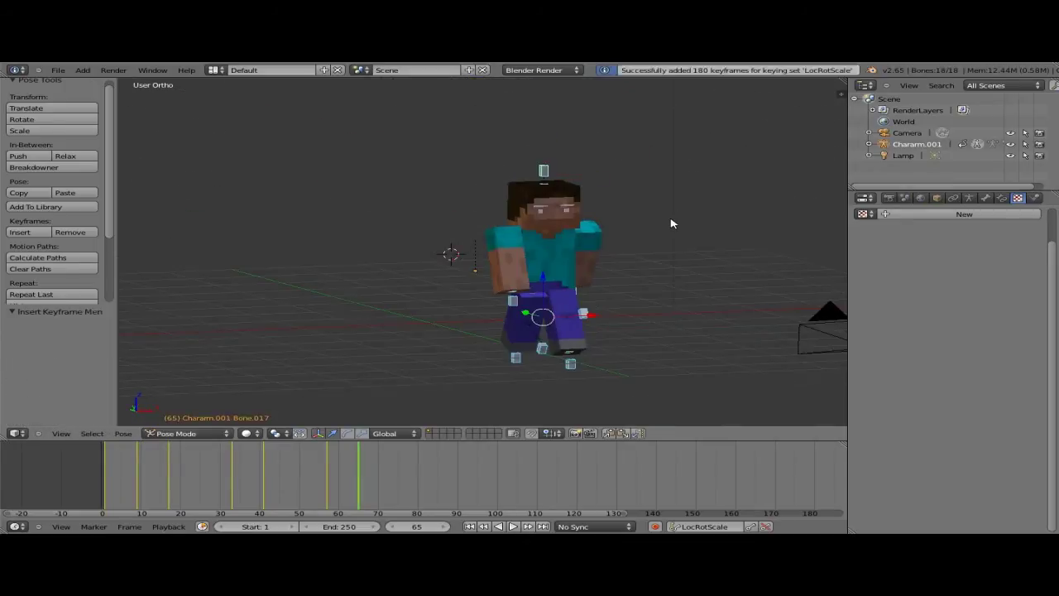
At frame 81, move the body bone -0.818 along the Y axis.
{"action": "key", "text": "Right"}
{"action": "key", "text": "Right"}
{"action": "key", "text": "Right"}
{"action": "key", "text": "Right"}
{"action": "key", "text": "Right"}
{"action": "key", "text": "Right"}
{"action": "key", "text": "Right"}
{"action": "key", "text": "Right"}
{"action": "key", "text": "Right"}
{"action": "key", "text": "Right"}
{"action": "key", "text": "Right"}
{"action": "key", "text": "Right"}
{"action": "key", "text": "Right"}
{"action": "key", "text": "Right"}
{"action": "key", "text": "Right"}
{"action": "key", "text": "Right"}
{"action": "key", "text": "KP_3"}
{"action": "key", "text": "KP_Decimal"}
{"action": "key", "text": "z"}
{"action": "right_click", "coordinate": [466, 267]}
{"action": "key", "text": "g"}
{"action": "key", "text": "y"}
{"action": "left_click", "coordinate": [536, 297]}
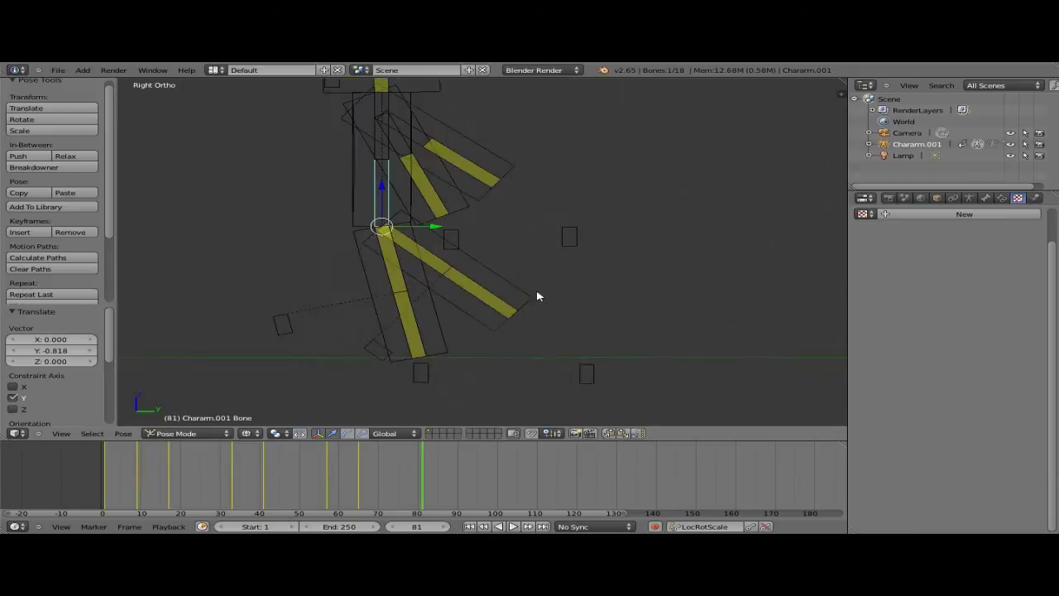
Move the trailing foot's control bone forward along the Y axis to bring it under the body at frame 81.
{"action": "scroll", "coordinate": [536, 296], "scroll_direction": "down", "scroll_amount": 2}
{"action": "right_click", "coordinate": [554, 335]}
{"action": "key", "text": "g"}
{"action": "key", "text": "y"}
{"action": "left_click", "coordinate": [411, 328]}
{"action": "key", "text": "z"}
Move the control bone of the hand swinging forward -1.588 along Y, and shift the other hand's control bone along Y.
{"action": "middle_click_drag", "start_coordinate": [412, 328], "coordinate": [488, 323]}
{"action": "right_click", "coordinate": [542, 248]}
{"action": "key", "text": "g"}
{"action": "key", "text": "y"}
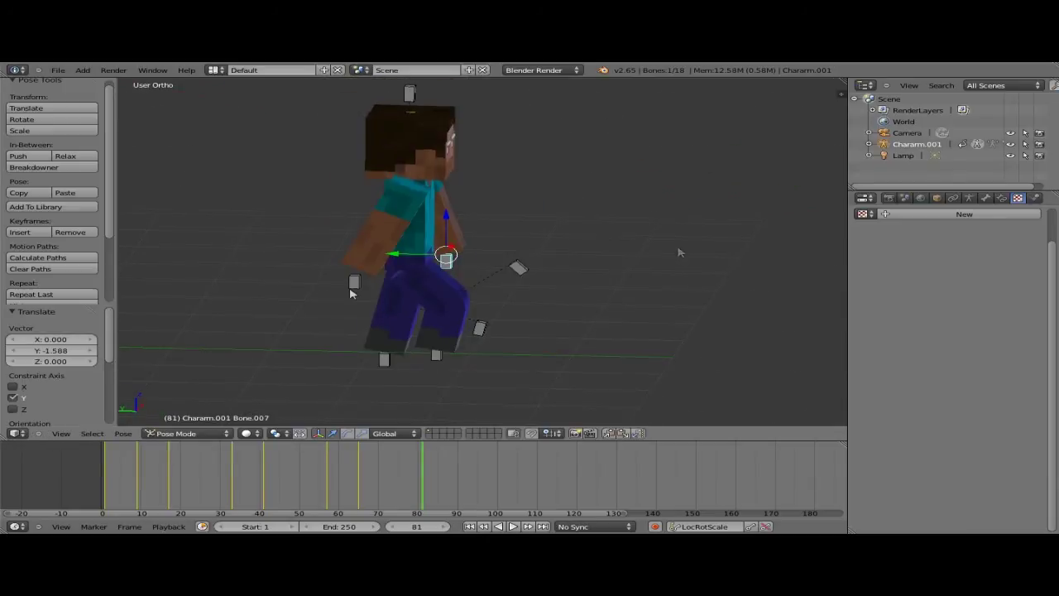
{"action": "right_click", "coordinate": [352, 284]}
{"action": "key", "text": "g"}
{"action": "key", "text": "y"}
{"action": "left_click", "coordinate": [426, 289]}
Rotate the head's control bone around the X axis and insert LocRotScale keyframes for all bones at frame 81.
{"action": "middle_click_drag", "start_coordinate": [426, 289], "coordinate": [315, 265]}
{"action": "right_click", "coordinate": [387, 106]}
{"action": "key", "text": "r"}
{"action": "key", "text": "x"}
{"action": "left_click", "coordinate": [383, 178]}
{"action": "key", "text": "a"}
{"action": "key", "text": "a"}
{"action": "key", "text": "i"}
At frame 89, move the stepping foot's control bone to spread the legs into a full stride.
{"action": "key", "text": "Right"}
{"action": "key", "text": "Right"}
{"action": "key", "text": "Right"}
{"action": "key", "text": "Right"}
{"action": "key", "text": "Right"}
{"action": "key", "text": "Right"}
{"action": "key", "text": "Right"}
{"action": "key", "text": "Right"}
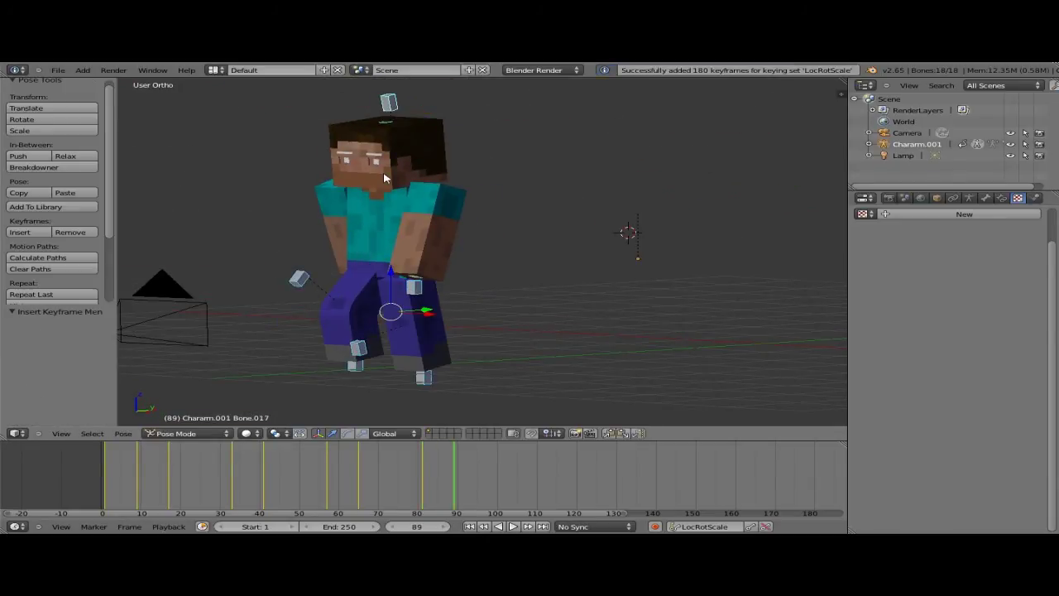
{"action": "right_click", "coordinate": [358, 366]}
{"action": "key", "text": "KP_3"}
{"action": "key", "text": "z"}
{"action": "key", "text": "g"}
{"action": "left_click", "coordinate": [450, 377]}
Move the body bone -0.291 along the Y axis at frame 89.
{"action": "right_click", "coordinate": [354, 256]}
{"action": "key", "text": "g"}
{"action": "key", "text": "y"}
{"action": "left_click", "coordinate": [360, 264]}
{"action": "middle_click_drag", "start_coordinate": [329, 269], "coordinate": [346, 276]}
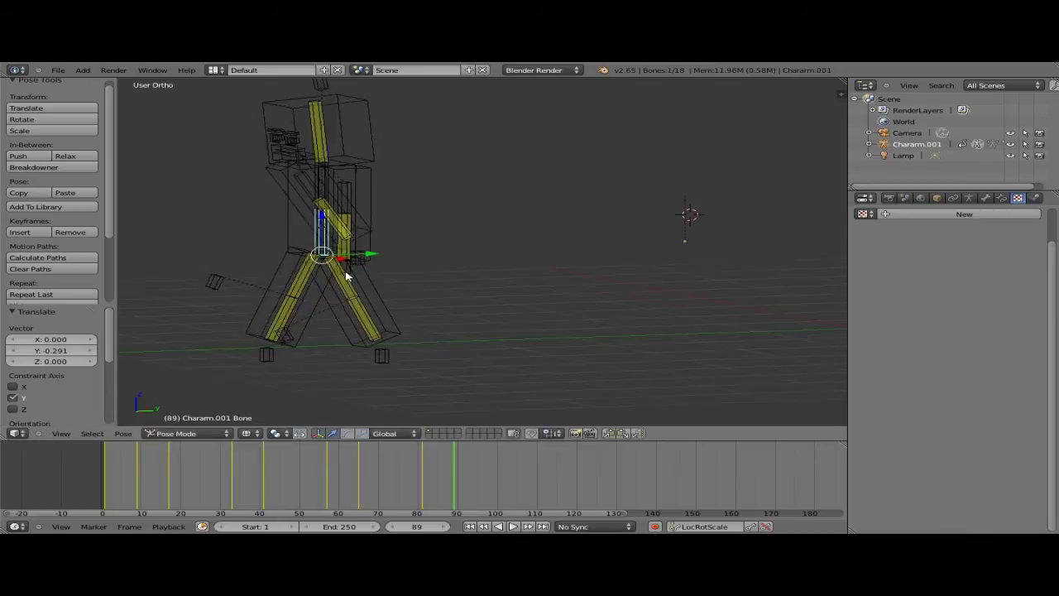
Shift both hands' control bones along the Y axis and insert LocRotScale keyframes for all bones at frame 89.
{"action": "key", "text": "z"}
{"action": "right_click", "coordinate": [358, 258]}
{"action": "left_click_drag", "start_coordinate": [389, 255], "coordinate": [371, 255]}
{"action": "middle_click_drag", "start_coordinate": [371, 256], "coordinate": [529, 265]}
{"action": "right_click", "coordinate": [159, 273]}
{"action": "left_click_drag", "start_coordinate": [132, 273], "coordinate": [150, 273]}
{"action": "middle_click_drag", "start_coordinate": [405, 256], "coordinate": [310, 254]}
{"action": "key", "text": "a"}
{"action": "key", "text": "a"}
{"action": "key", "text": "i"}
At frame 105, move the body bone -0.794 along the Y axis.
{"action": "key", "text": "Right"}
{"action": "key", "text": "Right"}
{"action": "key", "text": "Right"}
{"action": "key", "text": "Right"}
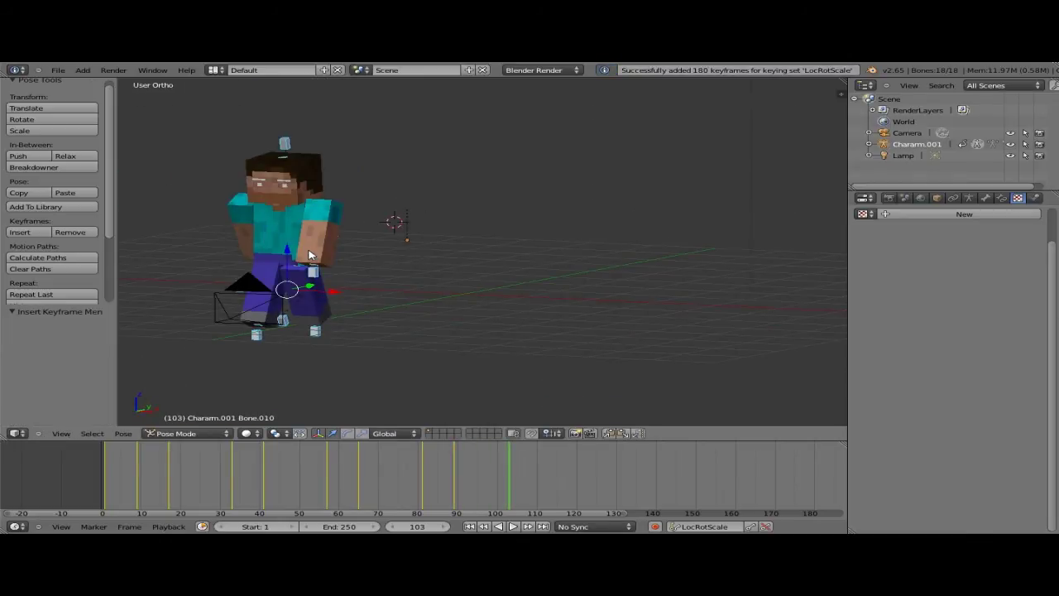
{"action": "key", "text": "Right"}
{"action": "key", "text": "Right"}
{"action": "key", "text": "KP_3"}
{"action": "middle_click_drag", "start_coordinate": [407, 279], "coordinate": [623, 264], "text": "shift"}
{"action": "scroll", "coordinate": [546, 257], "scroll_direction": "up", "scroll_amount": 3}
{"action": "right_click", "coordinate": [463, 215]}
{"action": "key", "text": "z"}
{"action": "key", "text": "g"}
{"action": "key", "text": "y"}
{"action": "left_click", "coordinate": [425, 254]}
Move the trailing foot's control bone about -1.681 along Y and 0.133 up at frame 105.
{"action": "right_click", "coordinate": [521, 340]}
{"action": "key", "text": "g"}
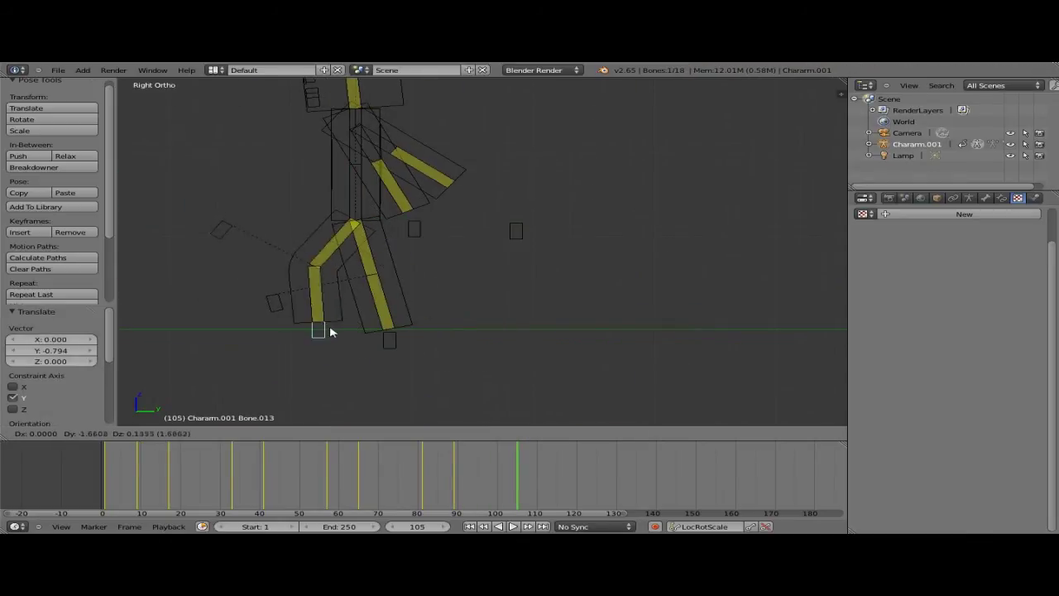
{"action": "left_click", "coordinate": [329, 332]}
Reposition the hands' control bones along the Y axis and insert LocRotScale keyframes for all bones at frame 105.
{"action": "key", "text": "z"}
{"action": "middle_click_drag", "start_coordinate": [329, 332], "coordinate": [372, 339]}
{"action": "right_click", "coordinate": [422, 227]}
{"action": "key", "text": "g"}
{"action": "key", "text": "y"}
{"action": "right_click", "coordinate": [468, 177]}
{"action": "middle_click_drag", "start_coordinate": [355, 240], "coordinate": [431, 232]}
{"action": "key", "text": "a"}
{"action": "key", "text": "a"}
{"action": "key", "text": "i"}
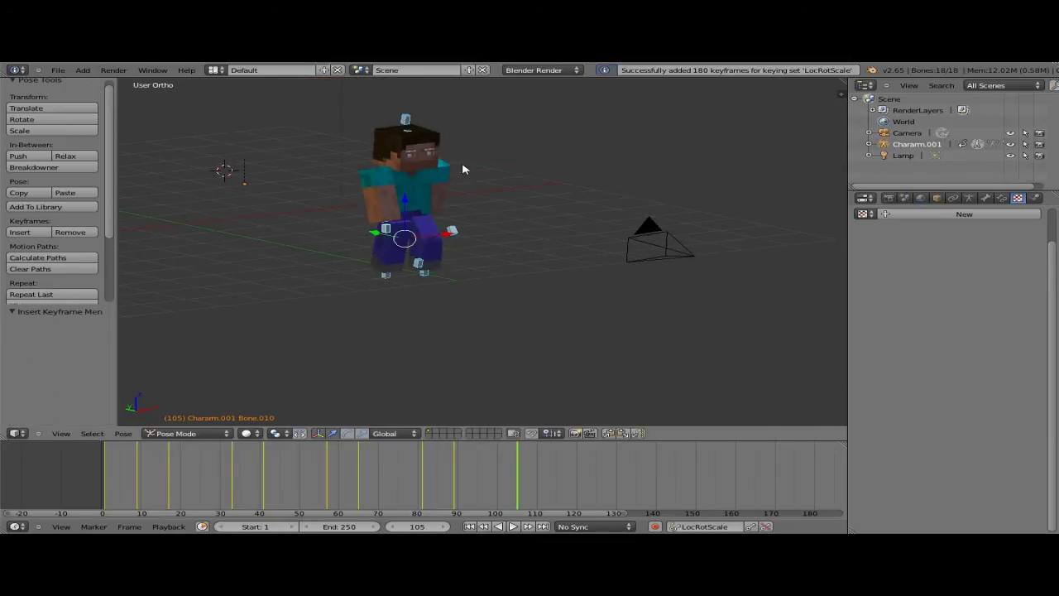
At frame 113, move the raised foot's control bone forward and down to the ground.
{"action": "key", "text": "Right"}
{"action": "key", "text": "Right"}
{"action": "key", "text": "KP_3"}
{"action": "key", "text": "z"}
{"action": "scroll", "coordinate": [579, 273], "scroll_direction": "up", "scroll_amount": 3}
{"action": "middle_click_drag", "start_coordinate": [667, 319], "coordinate": [541, 300], "text": "shift"}
{"action": "key", "text": "Left"}
{"action": "key", "text": "Left"}
{"action": "key", "text": "Left"}
{"action": "key", "text": "Left"}
{"action": "key", "text": "Left"}
{"action": "key", "text": "Left"}
{"action": "key", "text": "Left"}
{"action": "key", "text": "Left"}
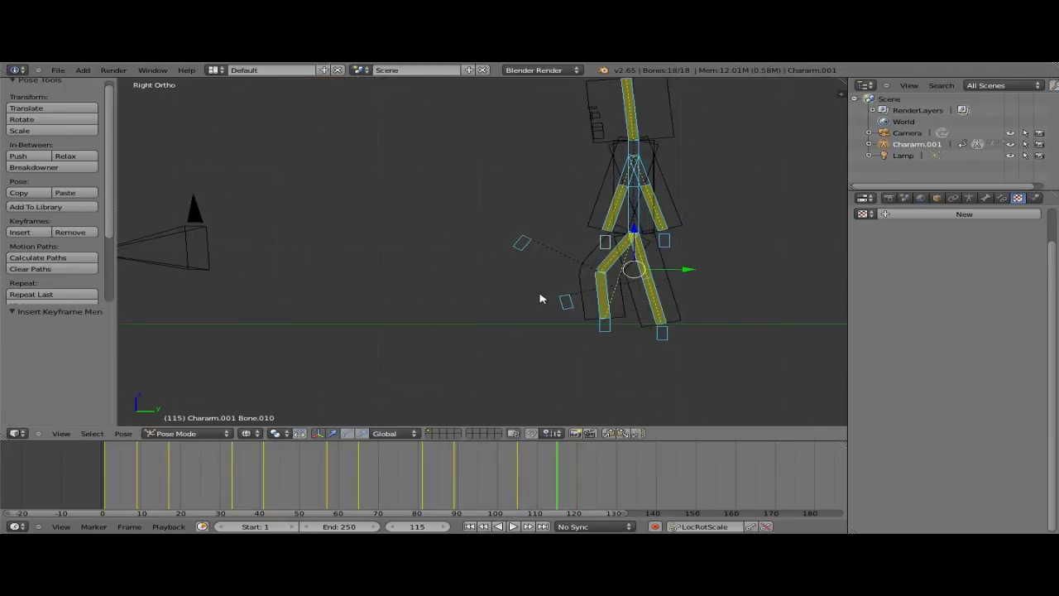
{"action": "right_click", "coordinate": [605, 328]}
{"action": "key", "text": "g"}
{"action": "left_click", "coordinate": [563, 348]}
Insert LocRotScale keyframes for all bones at frame 113.
{"action": "key", "text": "a"}
{"action": "key", "text": "alt+z"}
{"action": "middle_click_drag", "start_coordinate": [659, 244], "coordinate": [588, 118]}
{"action": "key", "text": "a"}
{"action": "key", "text": "i"}
At frame 121, move the body's and trailing foot's control bones along the Y axis to bring the legs together.
{"action": "key", "text": "Right"}
{"action": "key", "text": "Right"}
{"action": "key", "text": "Right"}
{"action": "key", "text": "Right"}
{"action": "key", "text": "Right"}
{"action": "key", "text": "Right"}
{"action": "key", "text": "Right"}
{"action": "key", "text": "Right"}
{"action": "key", "text": "KP_3"}
{"action": "key", "text": "z"}
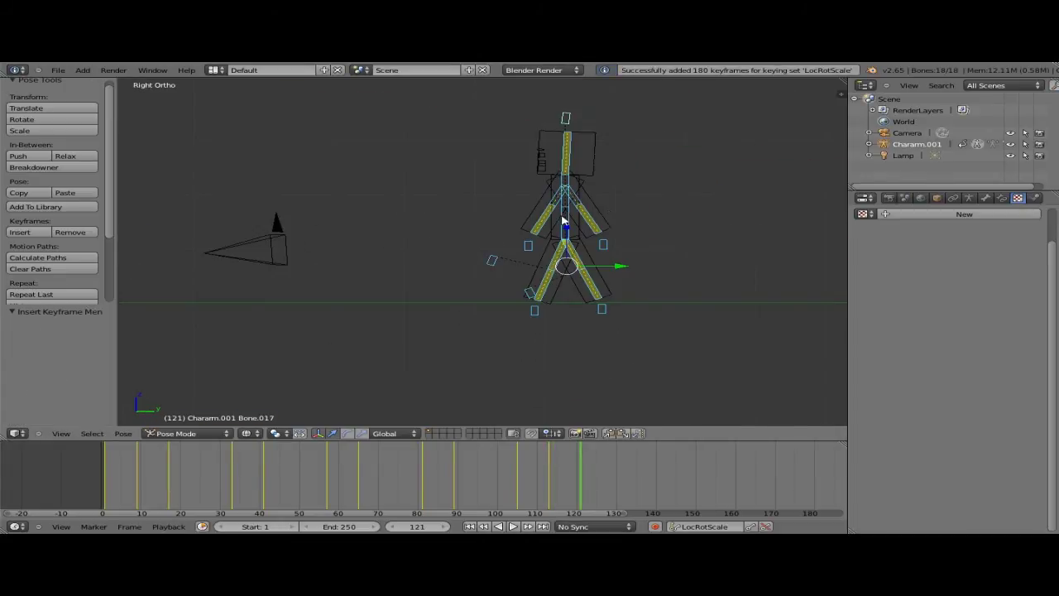
{"action": "right_click", "coordinate": [564, 220]}
{"action": "key", "text": "g"}
{"action": "key", "text": "y"}
{"action": "left_click", "coordinate": [591, 243]}
{"action": "right_click", "coordinate": [609, 312]}
{"action": "key", "text": "g"}
{"action": "key", "text": "y"}
{"action": "left_click", "coordinate": [594, 329]}
Move the hand's control bone along Y beside the body and insert LocRotScale keyframes for all bones at frame 121.
{"action": "middle_click_drag", "start_coordinate": [597, 330], "coordinate": [628, 306]}
{"action": "right_click", "coordinate": [615, 245]}
{"action": "key", "text": "alt+z"}
{"action": "key", "text": "g"}
{"action": "key", "text": "y"}
{"action": "left_click", "coordinate": [597, 273]}
{"action": "key", "text": "a"}
{"action": "key", "text": "a"}
{"action": "key", "text": "i"}
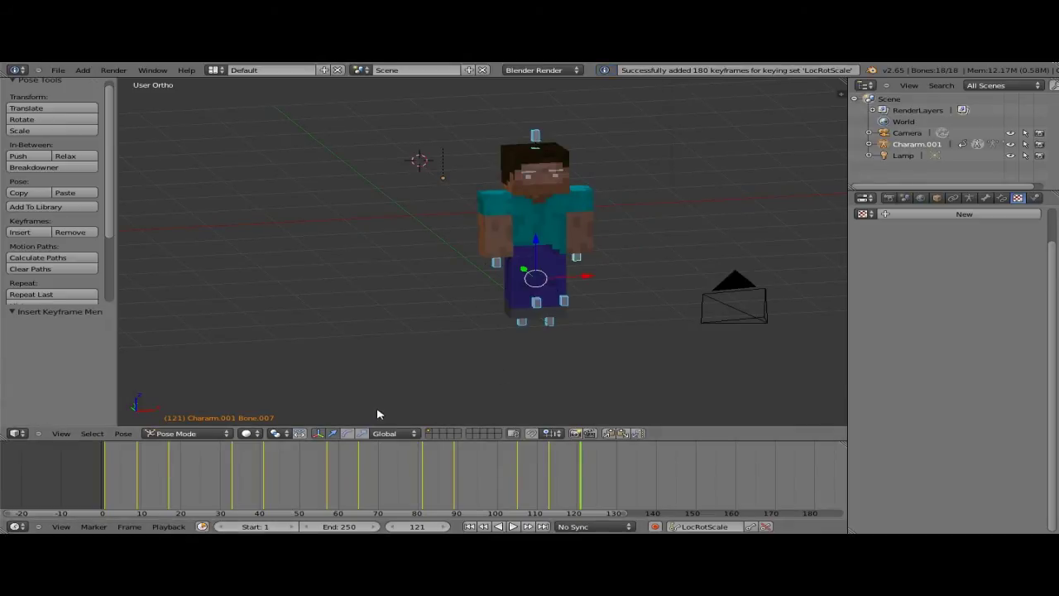
Play the walk animation from frame 1 and watch it from the front and at ground level.
{"action": "key", "text": "KP_5"}
{"action": "middle_click_drag", "start_coordinate": [417, 372], "coordinate": [662, 294]}
{"action": "key", "text": "KP_0"}
{"action": "scroll", "coordinate": [521, 300], "scroll_direction": "down", "scroll_amount": 3}
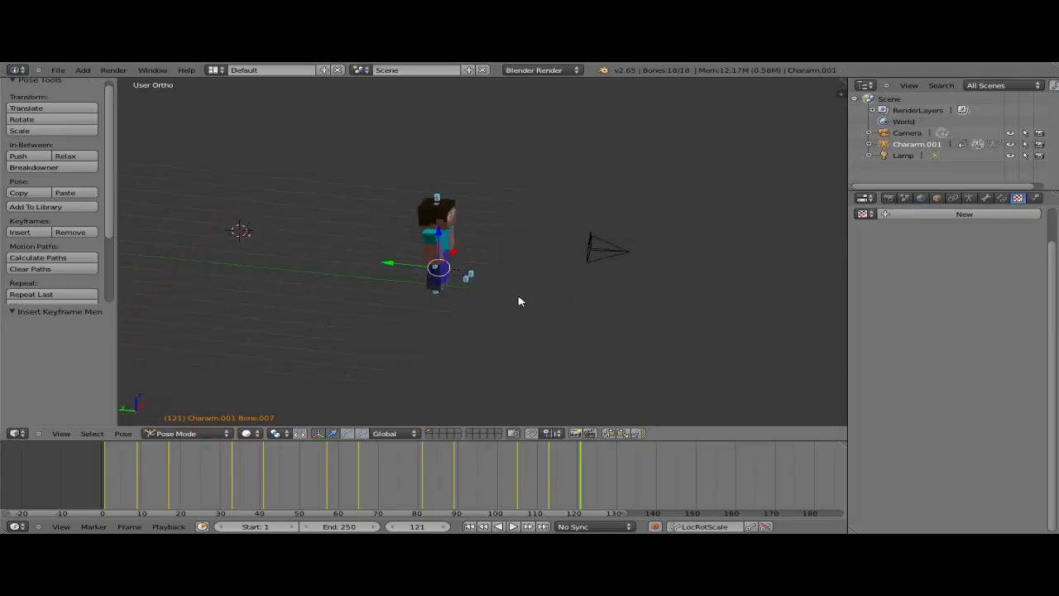
{"action": "middle_click_drag", "start_coordinate": [520, 301], "coordinate": [449, 476]}
{"action": "left_click", "coordinate": [469, 527]}
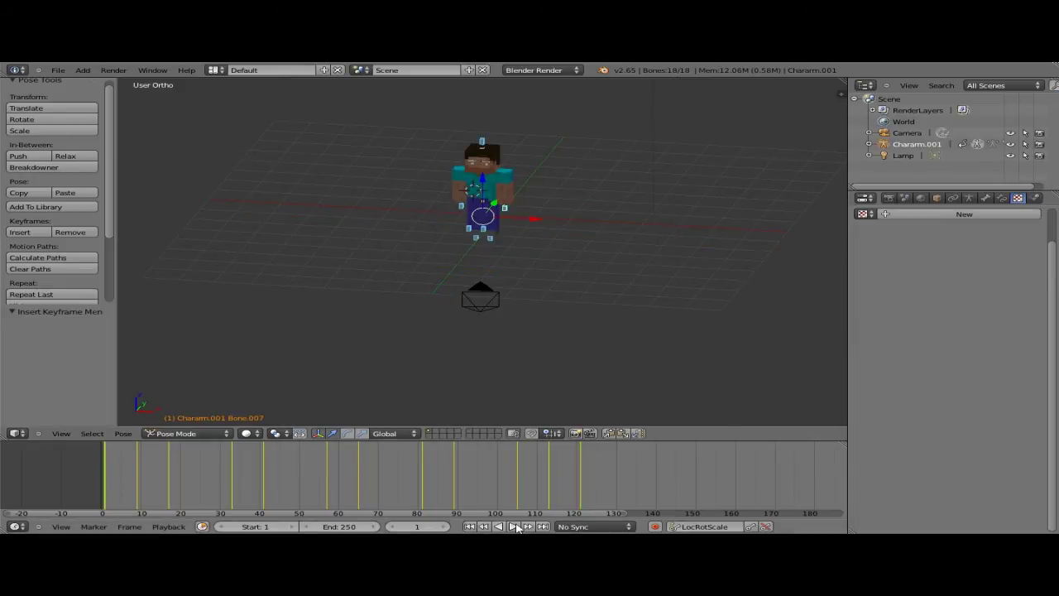
{"action": "left_click", "coordinate": [513, 526]}
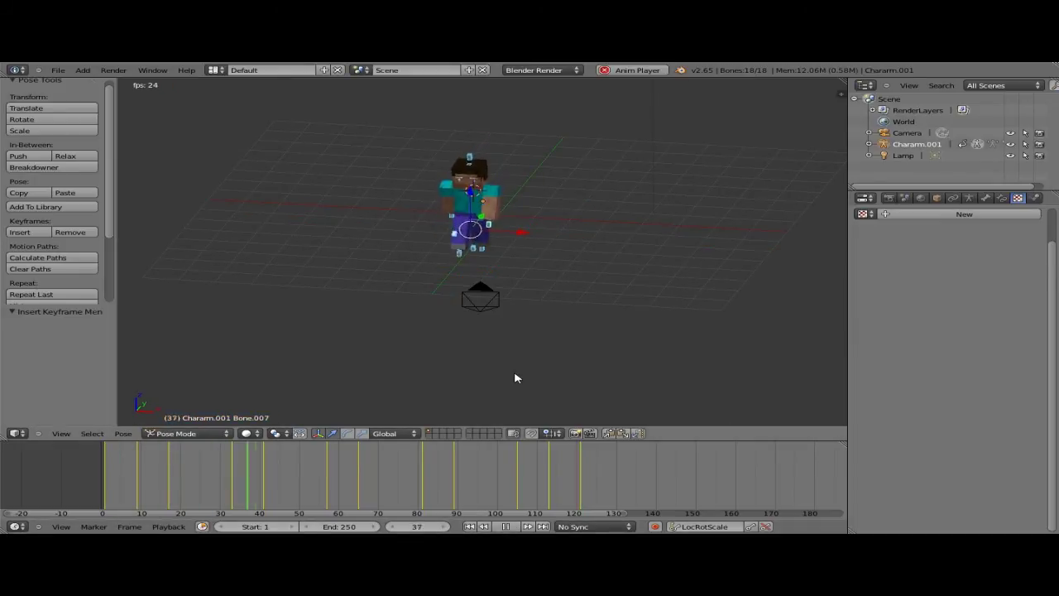
{"action": "middle_click_drag", "start_coordinate": [515, 371], "coordinate": [522, 310]}
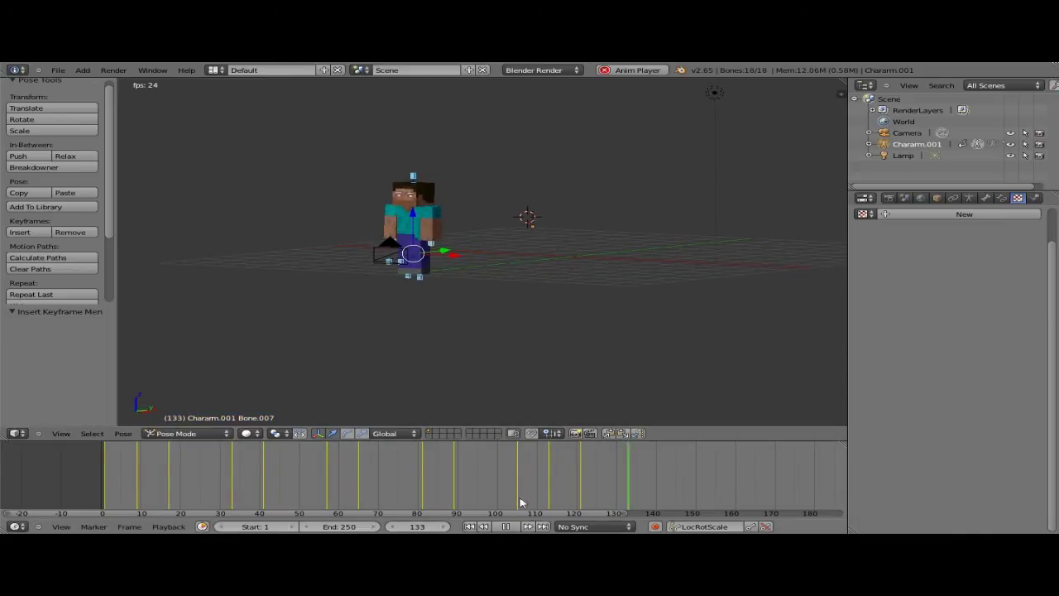
{"action": "left_click", "coordinate": [506, 526]}
Scrub through the early walk frames and replay the animation close up to check the steps.
{"action": "scroll", "coordinate": [457, 300], "scroll_direction": "up", "scroll_amount": 3}
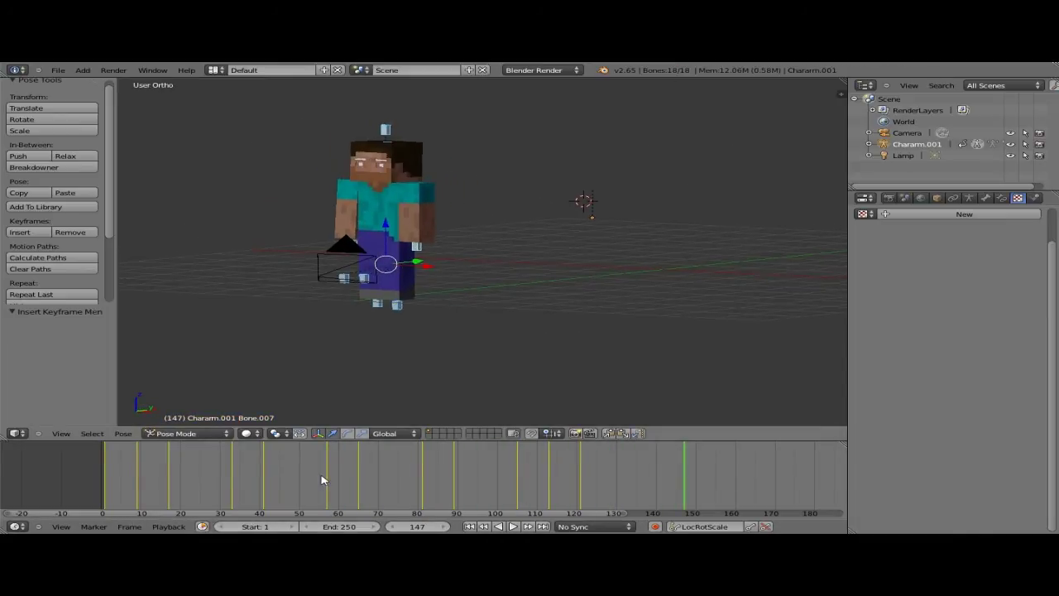
{"action": "left_click", "coordinate": [142, 485]}
{"action": "left_click_drag", "start_coordinate": [142, 486], "coordinate": [252, 497]}
{"action": "left_click", "coordinate": [513, 527]}
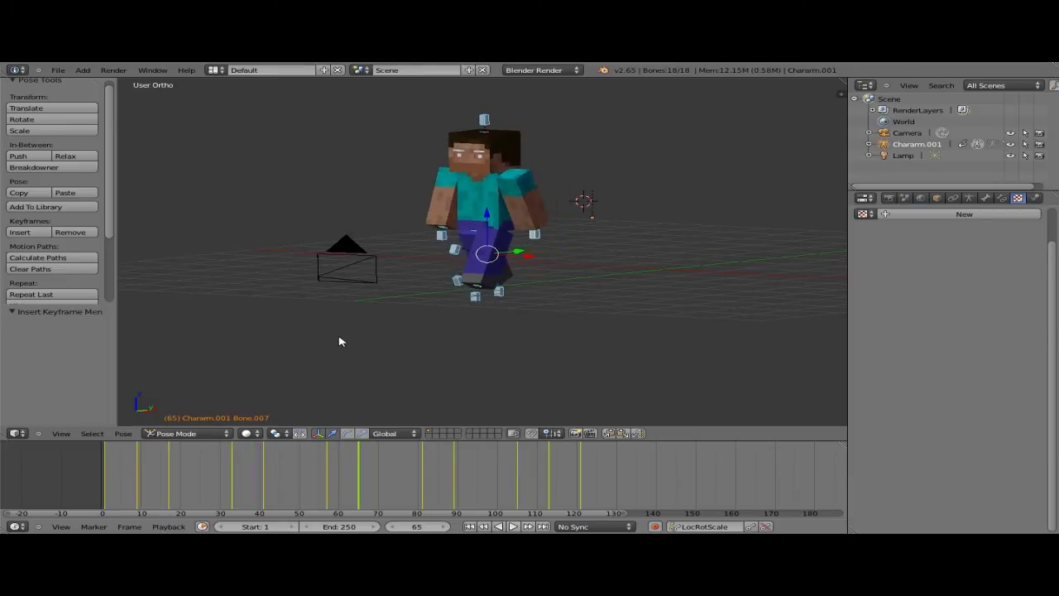
{"action": "left_click", "coordinate": [512, 526]}
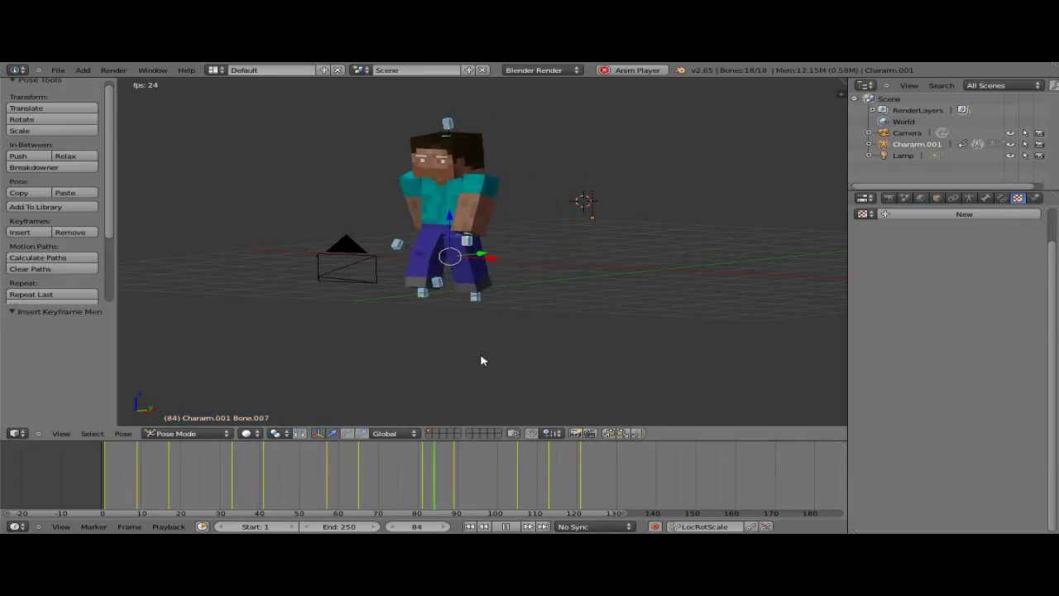
{"action": "key", "text": "alt+a"}
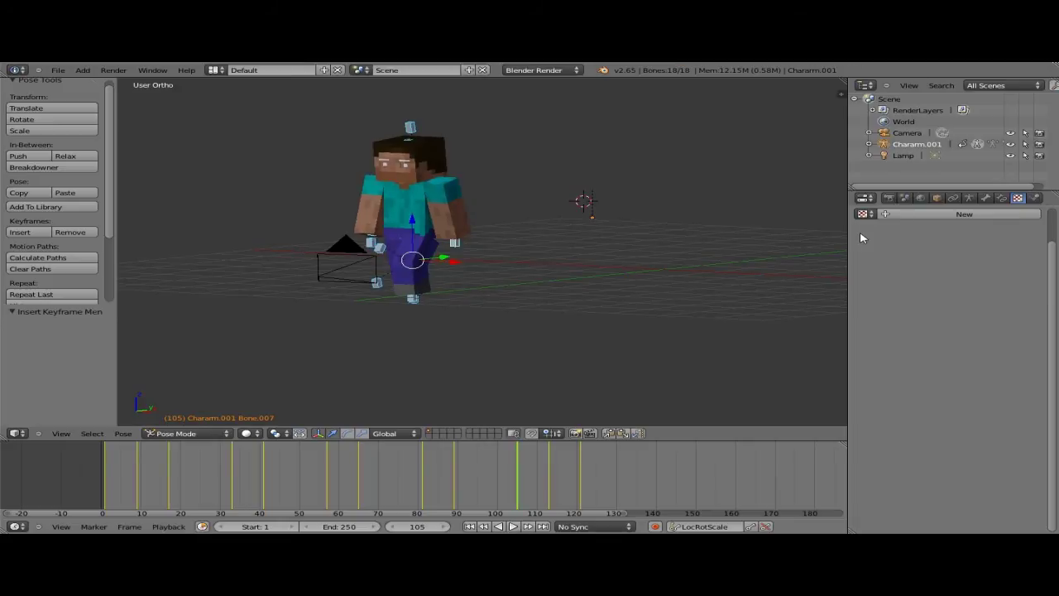
Apply the HDTV 720p render preset and set the frame rate to 30 fps.
{"action": "left_click", "coordinate": [890, 200]}
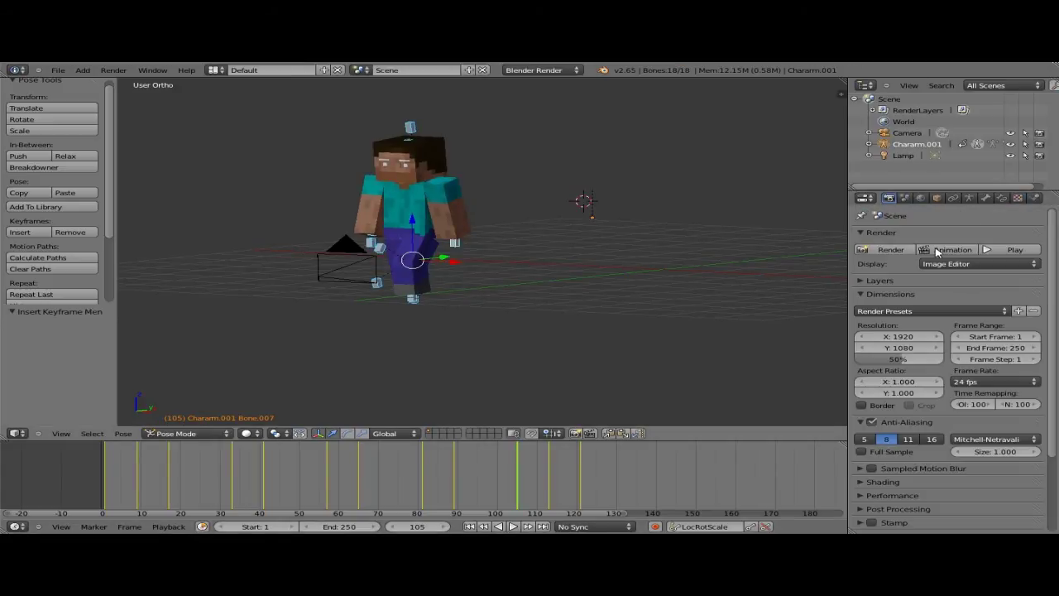
{"action": "left_click", "coordinate": [951, 312]}
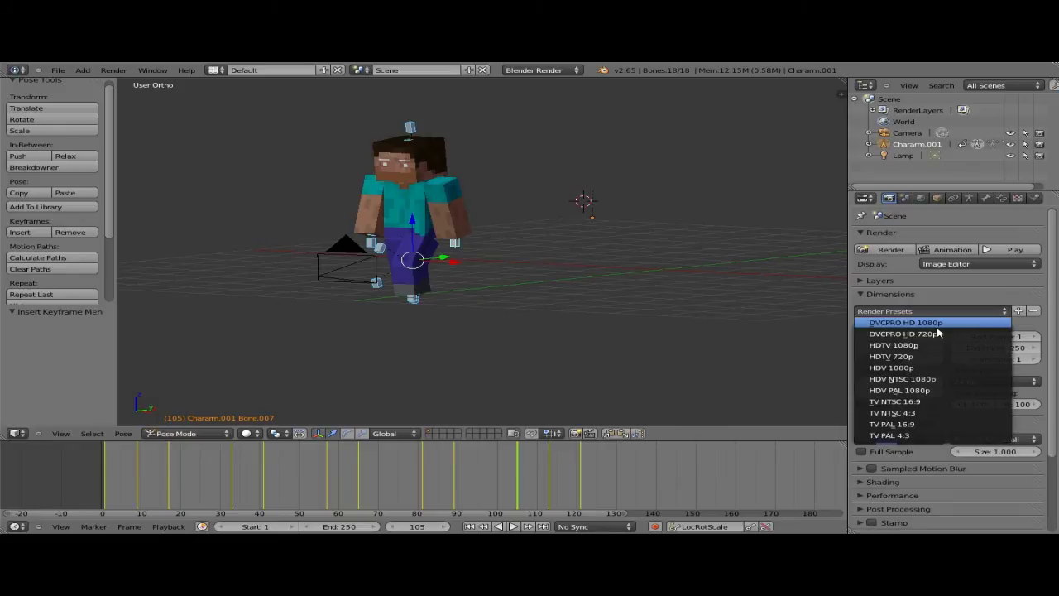
{"action": "left_click", "coordinate": [925, 357]}
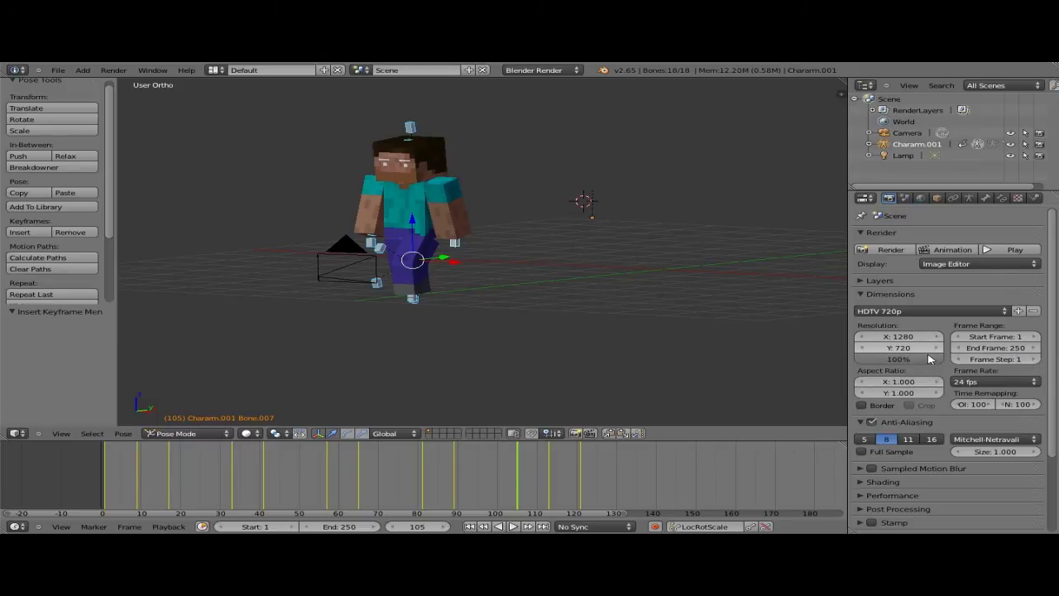
{"action": "left_click", "coordinate": [973, 385]}
{"action": "left_click", "coordinate": [974, 438]}
Replay the walk from frame 1 to check its speed at the 30 fps frame rate.
{"action": "key", "text": "shift+Left"}
{"action": "left_click", "coordinate": [512, 528]}
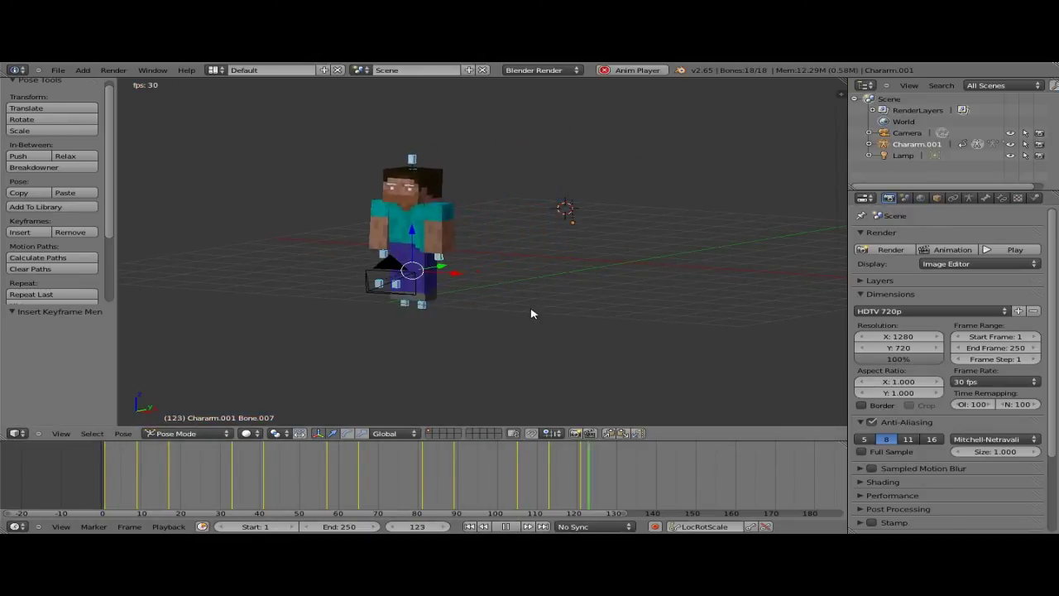
{"action": "left_click", "coordinate": [506, 527]}
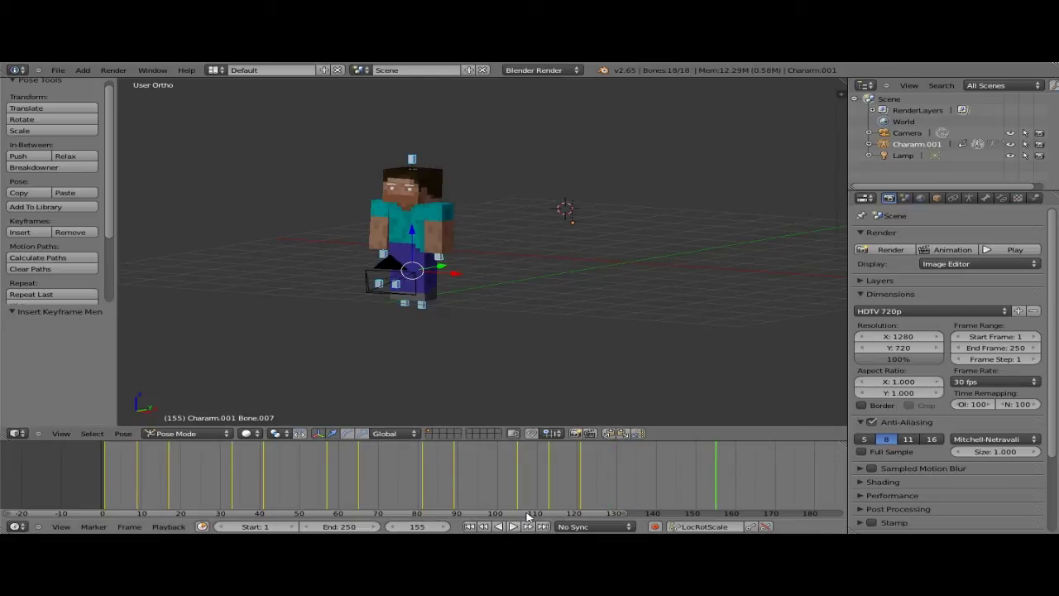
Go to frame 117 and examine the character's pose and head control bone from several angles.
{"action": "left_click_drag", "start_coordinate": [522, 480], "coordinate": [566, 476]}
{"action": "middle_click_drag", "start_coordinate": [549, 283], "coordinate": [662, 294]}
{"action": "scroll", "coordinate": [662, 295], "scroll_direction": "down", "scroll_amount": 3}
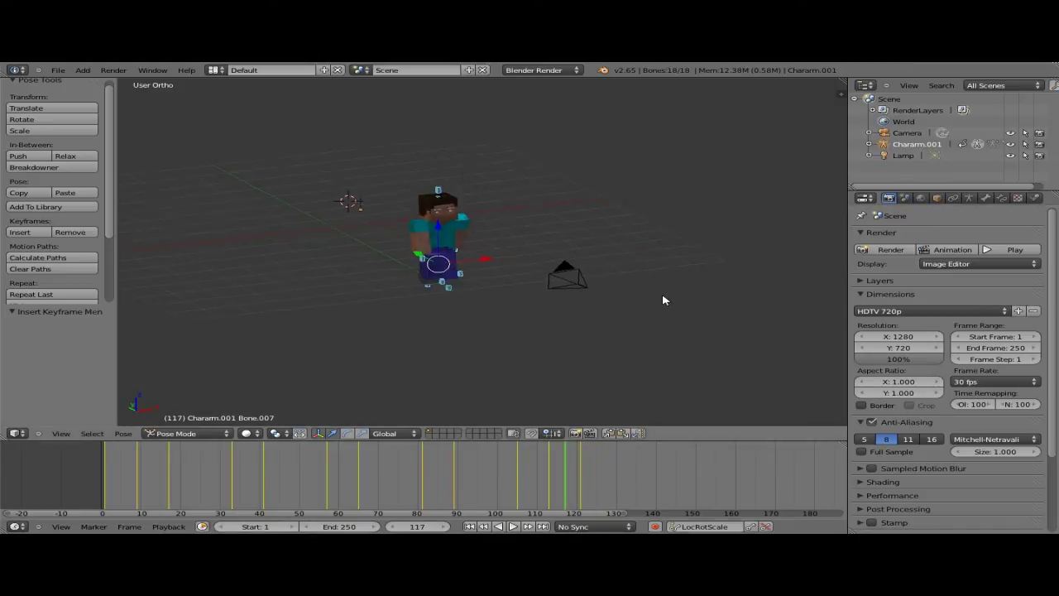
{"action": "scroll", "coordinate": [454, 283], "scroll_direction": "up", "scroll_amount": 4}
{"action": "middle_click_drag", "start_coordinate": [454, 283], "coordinate": [288, 279]}
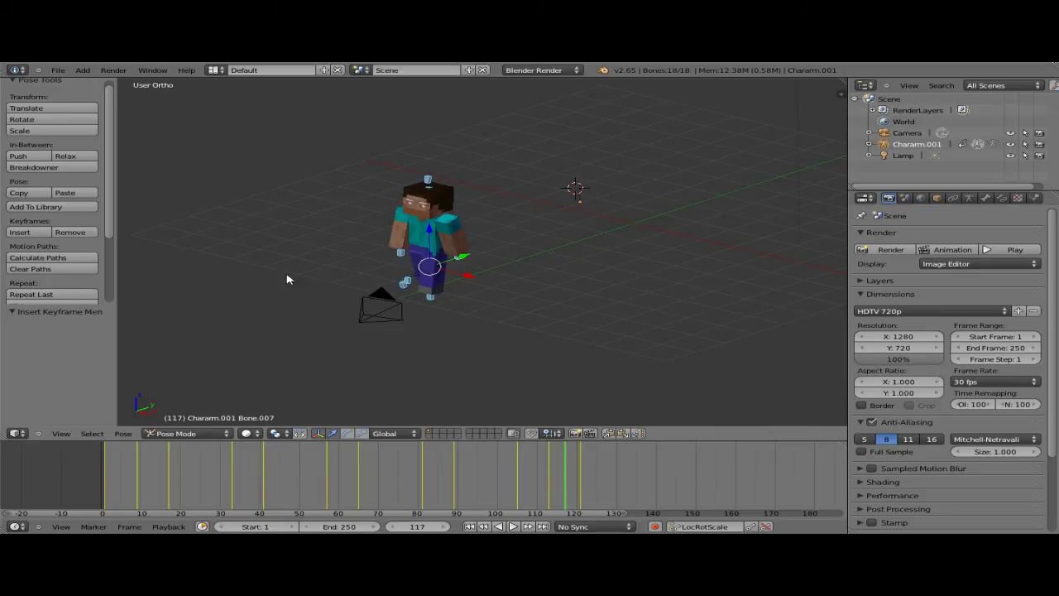
{"action": "middle_click_drag", "start_coordinate": [287, 280], "coordinate": [248, 314]}
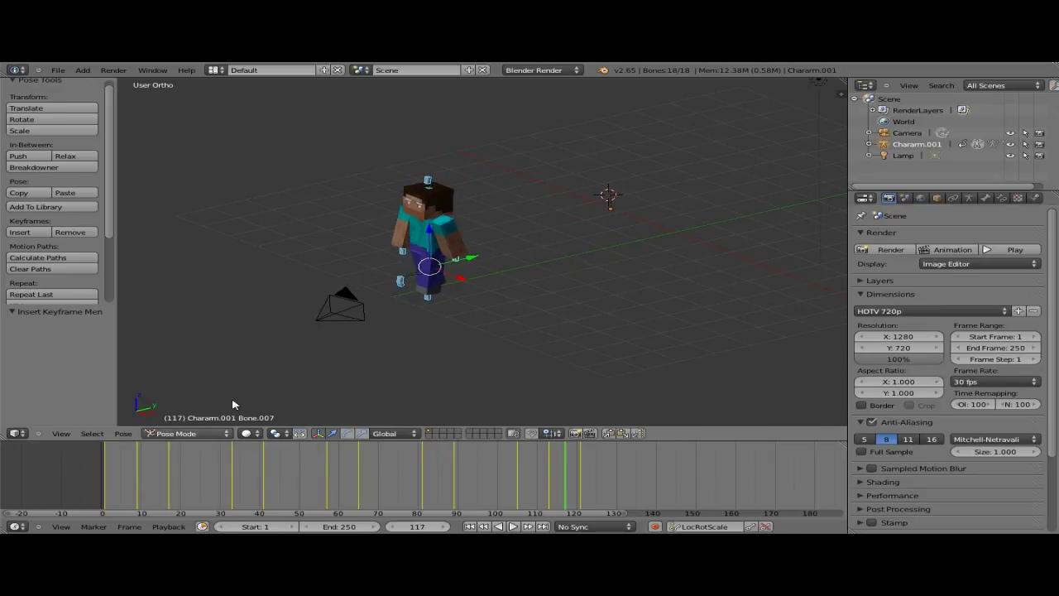
{"action": "middle_click_drag", "start_coordinate": [232, 405], "coordinate": [539, 295]}
{"action": "scroll", "coordinate": [540, 295], "scroll_direction": "up", "scroll_amount": 2}
{"action": "middle_click_drag", "start_coordinate": [474, 242], "coordinate": [585, 230], "text": "shift"}
{"action": "scroll", "coordinate": [524, 268], "scroll_direction": "up", "scroll_amount": 1}
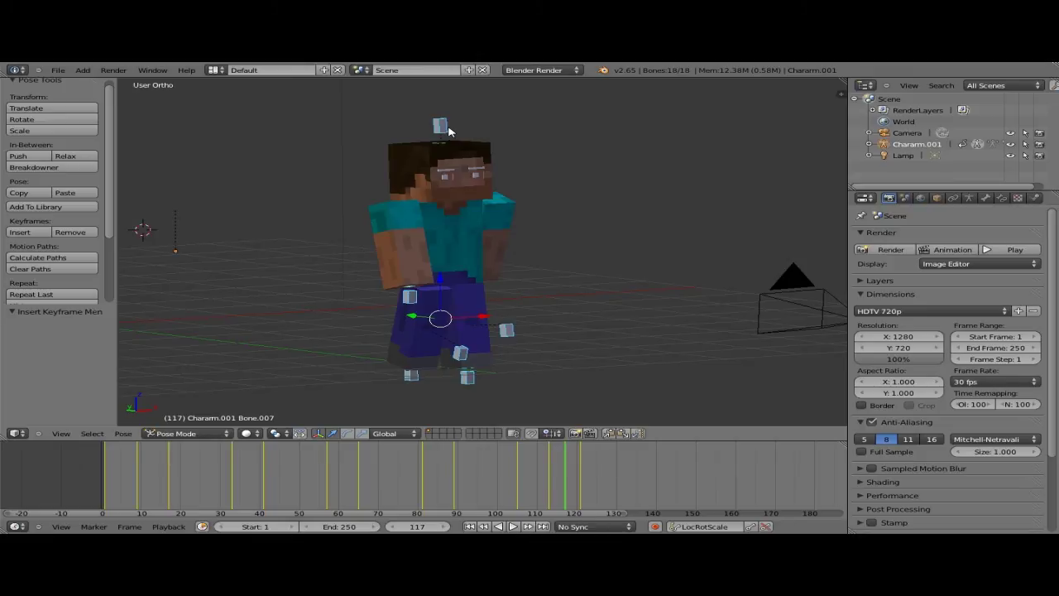
{"action": "right_click", "coordinate": [441, 127]}
{"action": "middle_click_drag", "start_coordinate": [448, 130], "coordinate": [595, 306]}
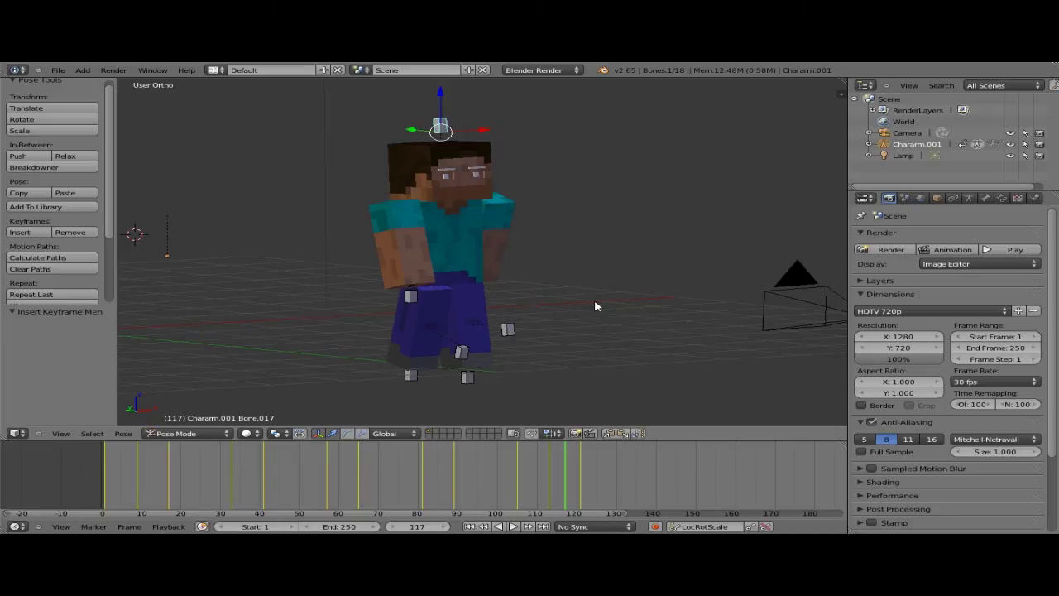
{"action": "middle_click_drag", "start_coordinate": [595, 306], "coordinate": [707, 271]}
Insert a LocRotScale keyframe for the camera at frame 1.
{"action": "key", "text": "KP_5"}
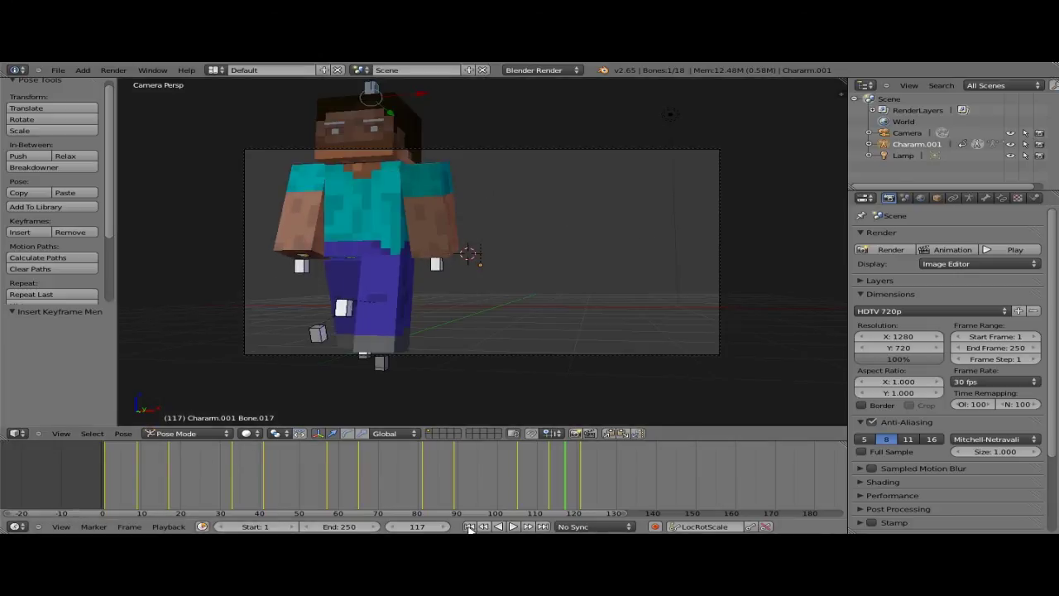
{"action": "key", "text": "shift+Left"}
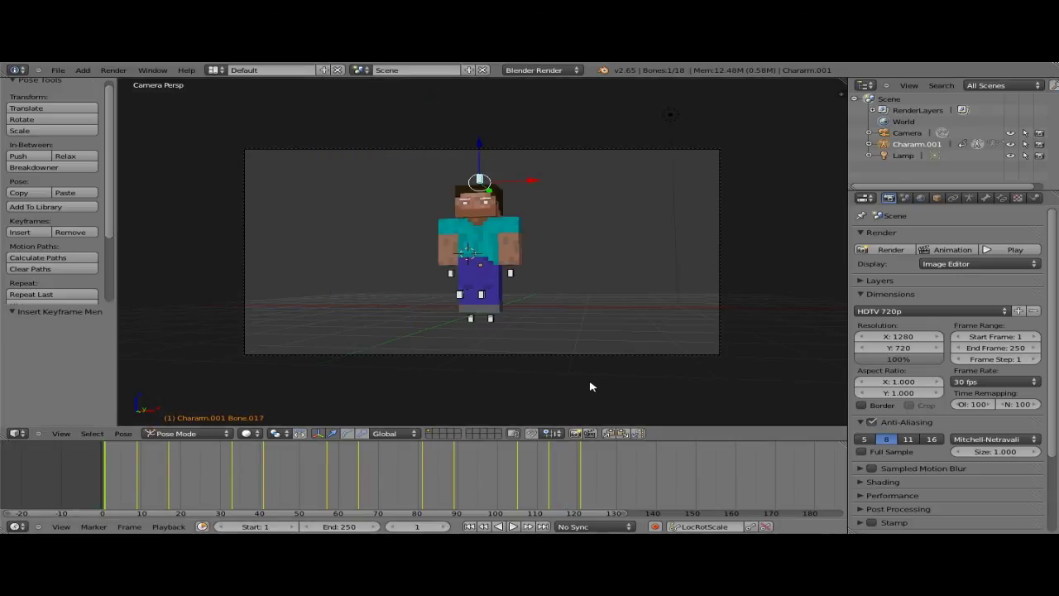
{"action": "right_click", "coordinate": [403, 153]}
{"action": "key", "text": "i"}
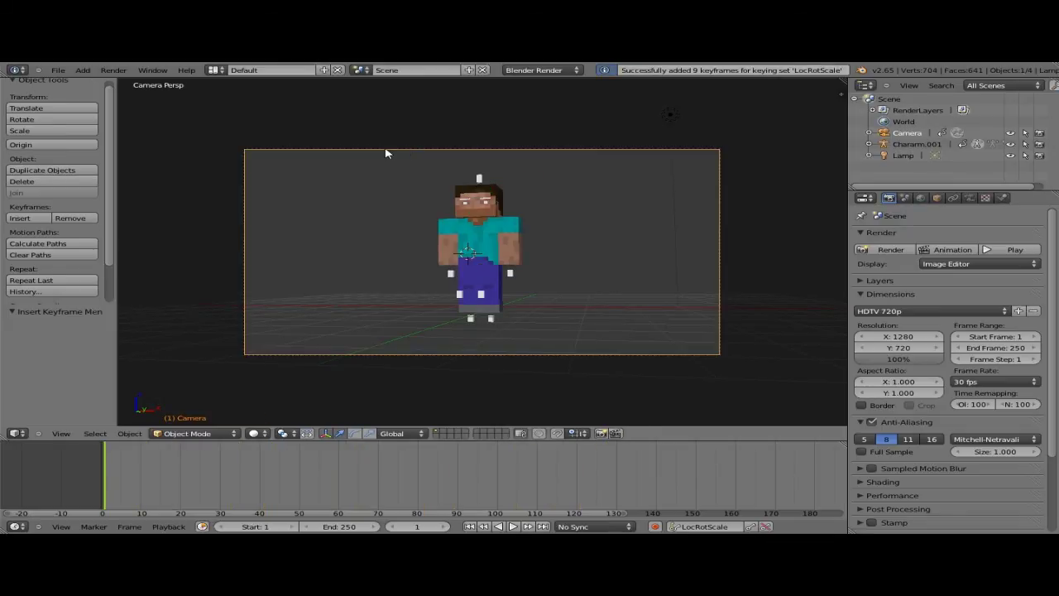
At frame 121, move the camera back until the whole character is in frame and insert a LocRotScale keyframe for it.
{"action": "right_click", "coordinate": [479, 178]}
{"action": "left_click_drag", "start_coordinate": [311, 477], "coordinate": [442, 478]}
{"action": "mouse_move", "coordinate": [587, 466]}
{"action": "left_mouse_down"}
{"action": "mouse_move", "coordinate": [572, 467]}
{"action": "mouse_move", "coordinate": [583, 470]}
{"action": "left_mouse_up"}
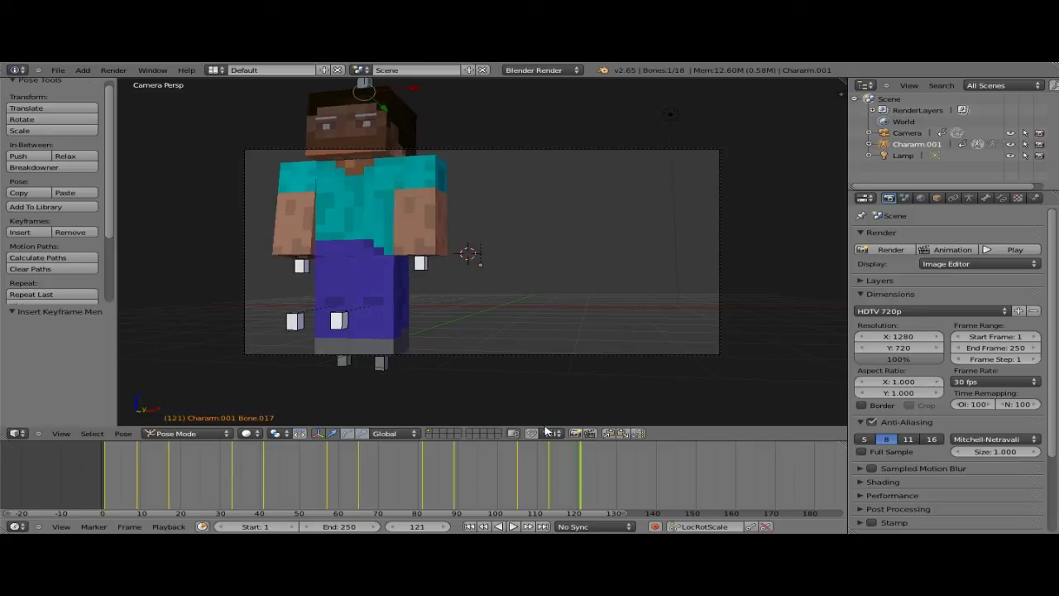
{"action": "right_click", "coordinate": [537, 149]}
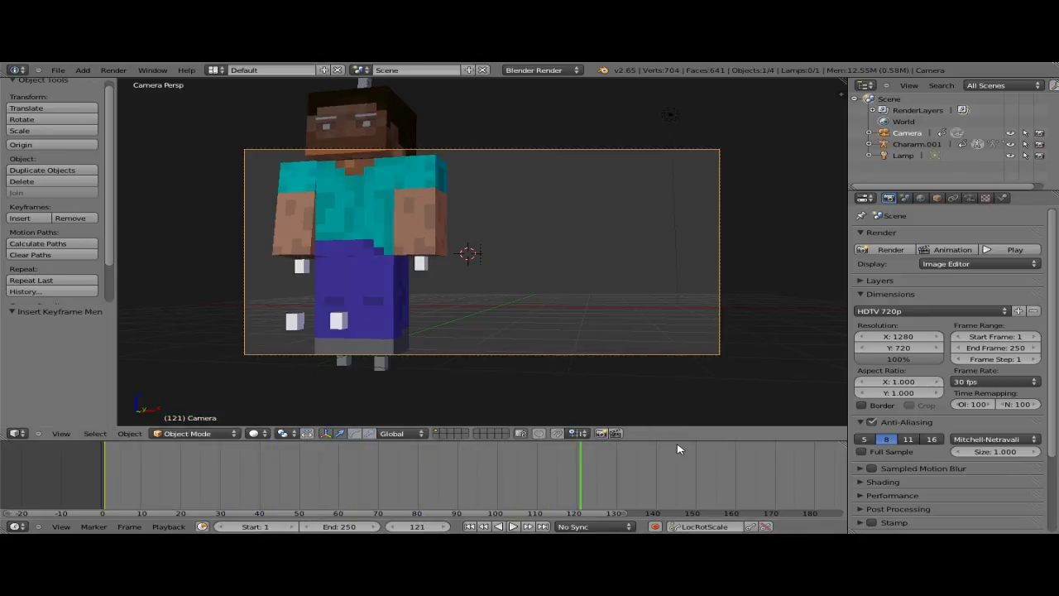
{"action": "key", "text": "g"}
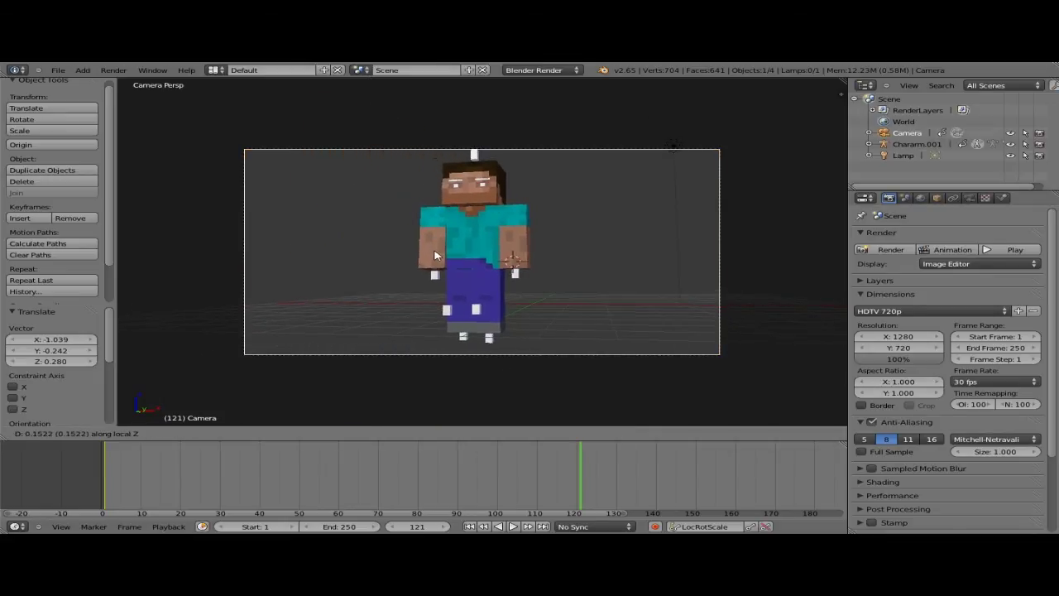
{"action": "left_click", "coordinate": [436, 253]}
{"action": "key", "text": "g"}
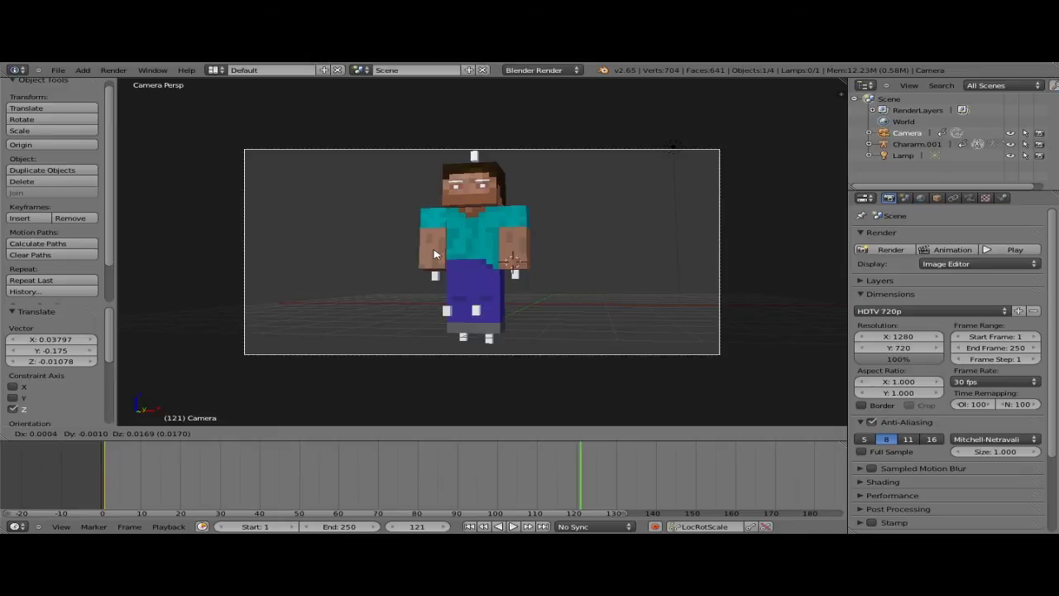
{"action": "left_click", "coordinate": [435, 253]}
{"action": "key", "text": "i"}
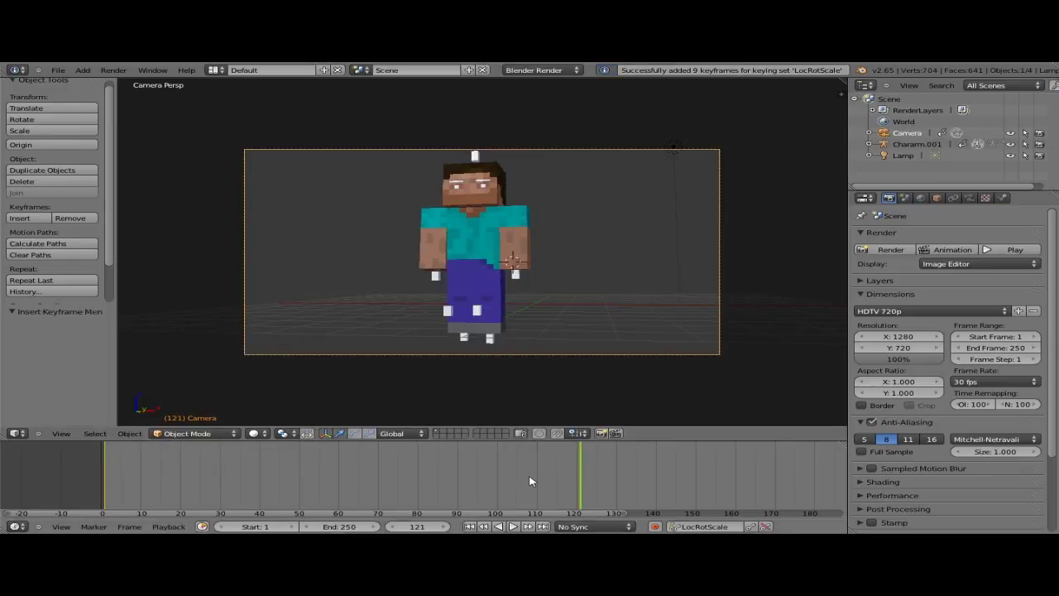
Scrub back to frame 33 and examine the walking pose and the camera's placement from several angles.
{"action": "left_click_drag", "start_coordinate": [584, 482], "coordinate": [232, 459]}
{"action": "key", "text": "KP_0"}
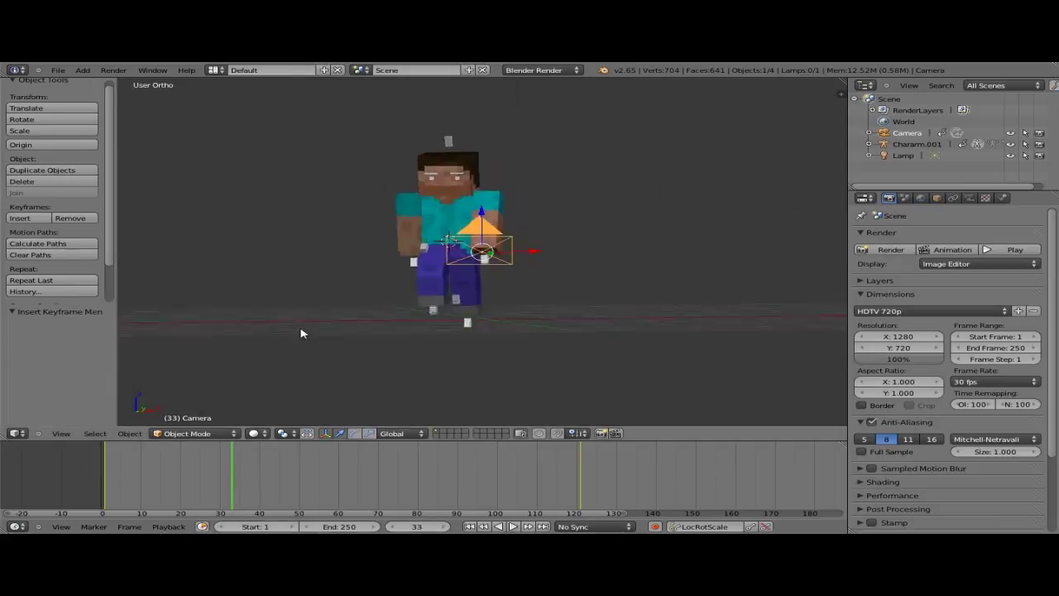
{"action": "middle_click_drag", "start_coordinate": [302, 333], "coordinate": [420, 182]}
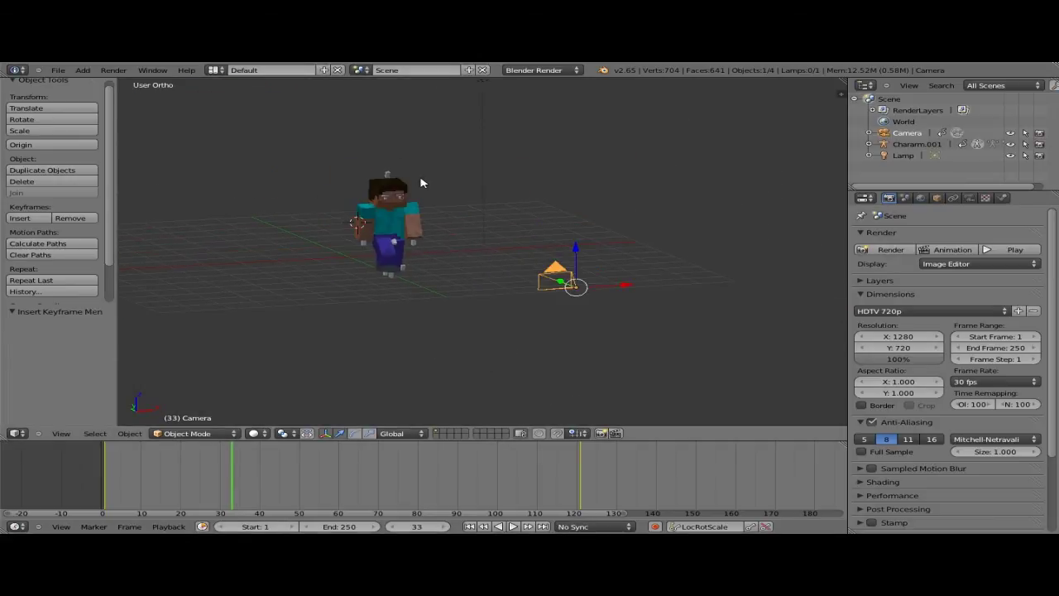
{"action": "scroll", "coordinate": [420, 182], "scroll_direction": "up", "scroll_amount": 1}
{"action": "right_click", "coordinate": [420, 181]}
{"action": "scroll", "coordinate": [423, 184], "scroll_direction": "up", "scroll_amount": 2}
{"action": "middle_click_drag", "start_coordinate": [570, 297], "coordinate": [481, 292]}
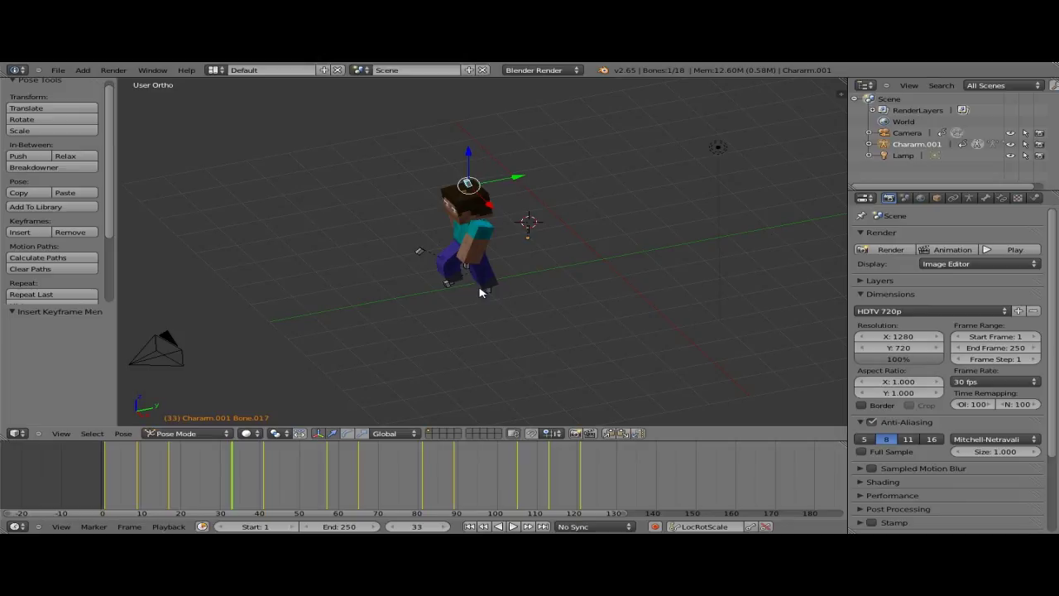
{"action": "middle_click_drag", "start_coordinate": [483, 293], "coordinate": [497, 289]}
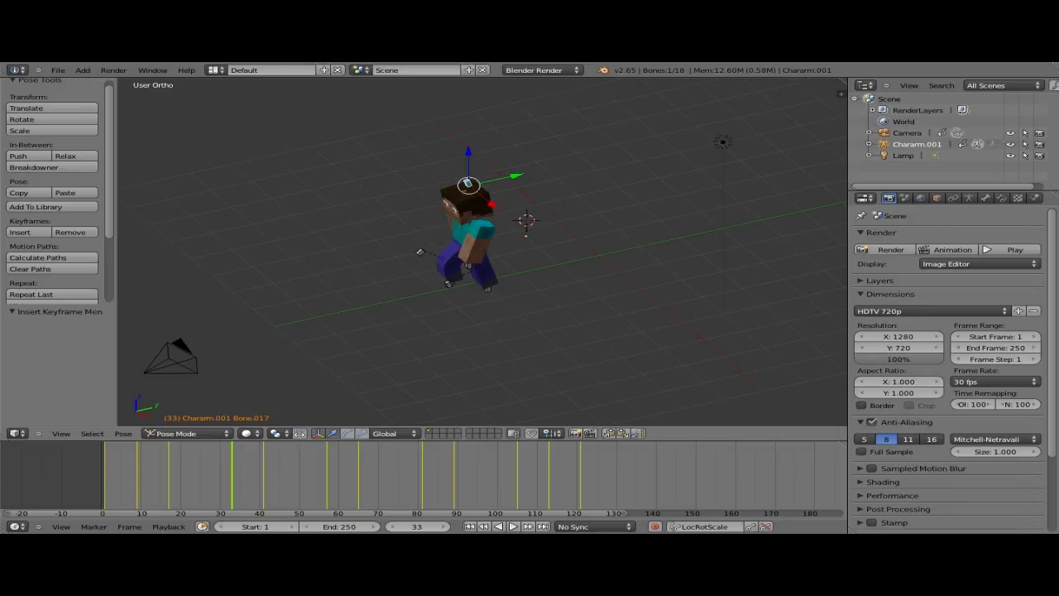
{"action": "scroll", "coordinate": [428, 231], "scroll_direction": "down", "scroll_amount": 3}
{"action": "middle_click_drag", "start_coordinate": [428, 232], "coordinate": [425, 254]}
{"action": "scroll", "coordinate": [390, 293], "scroll_direction": "up", "scroll_amount": 4}
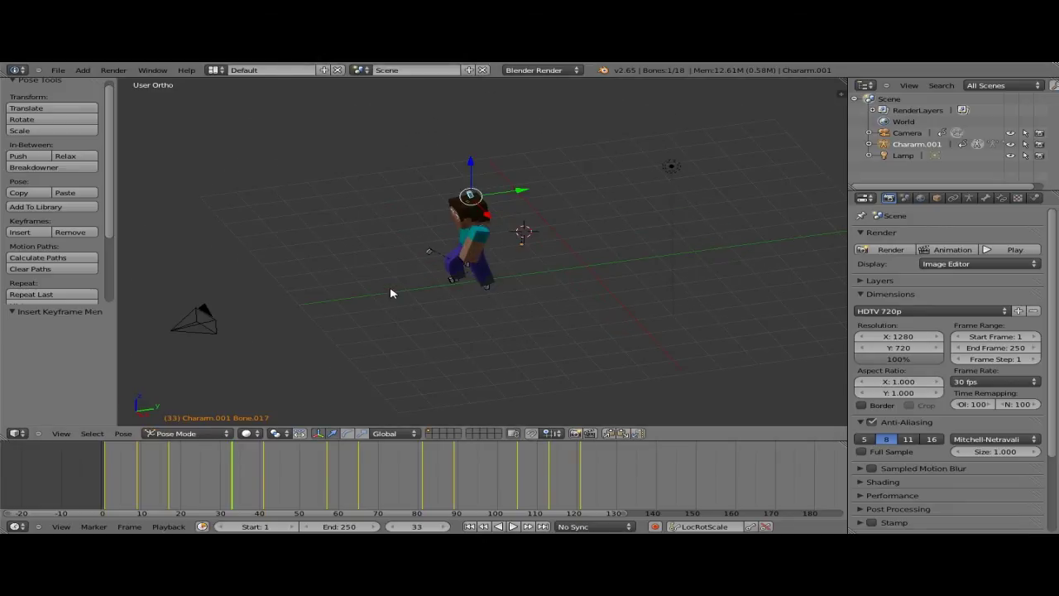
{"action": "middle_click_drag", "start_coordinate": [390, 293], "coordinate": [463, 269]}
{"action": "scroll", "coordinate": [468, 350], "scroll_direction": "down", "scroll_amount": 3}
{"action": "middle_click_drag", "start_coordinate": [469, 350], "coordinate": [632, 345]}
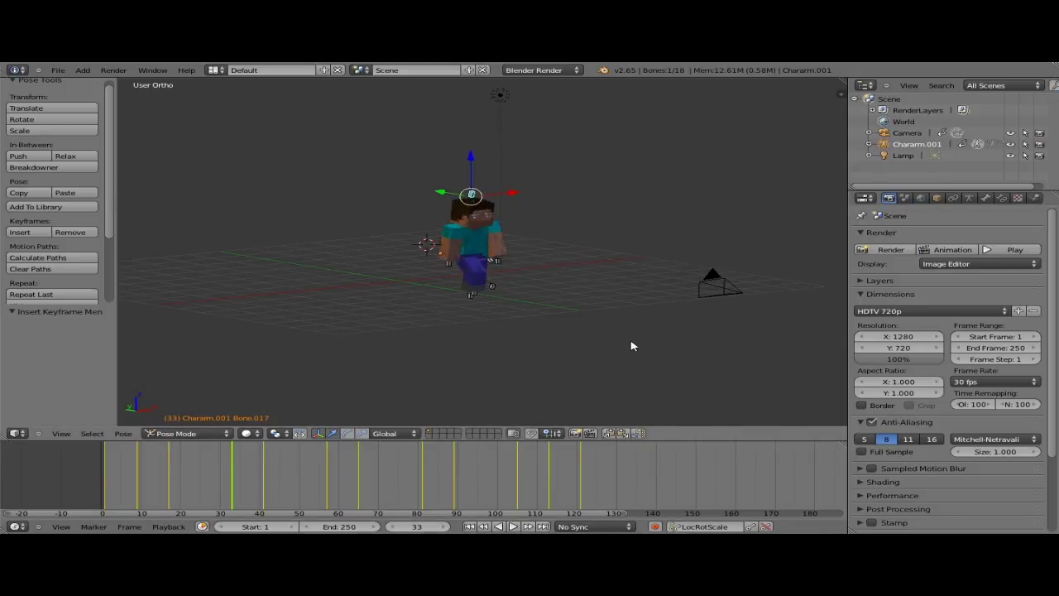
{"action": "scroll", "coordinate": [560, 356], "scroll_direction": "up", "scroll_amount": 3}
{"action": "middle_click_drag", "start_coordinate": [561, 356], "coordinate": [527, 357]}
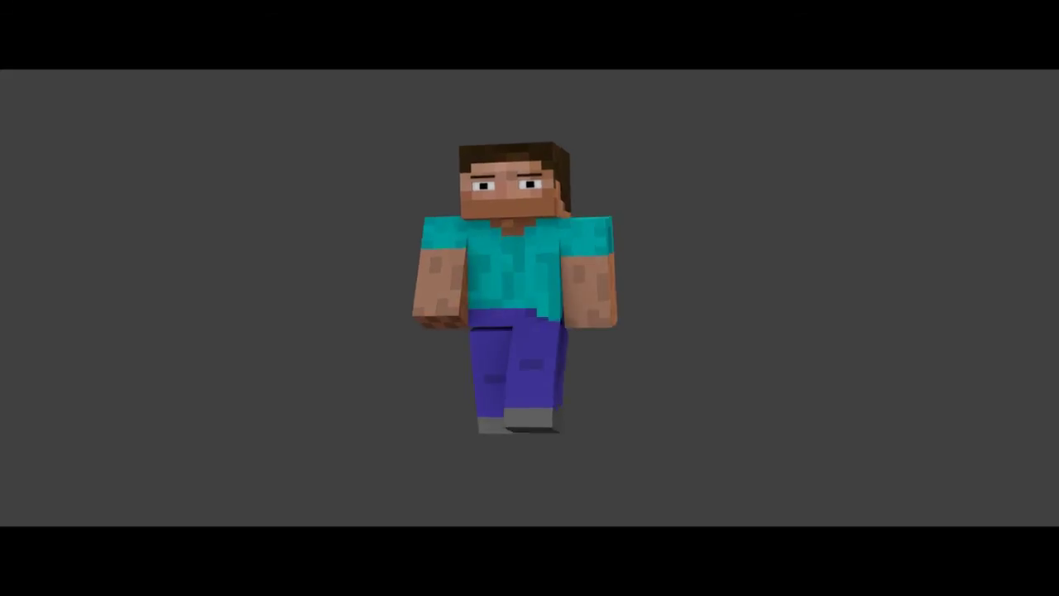